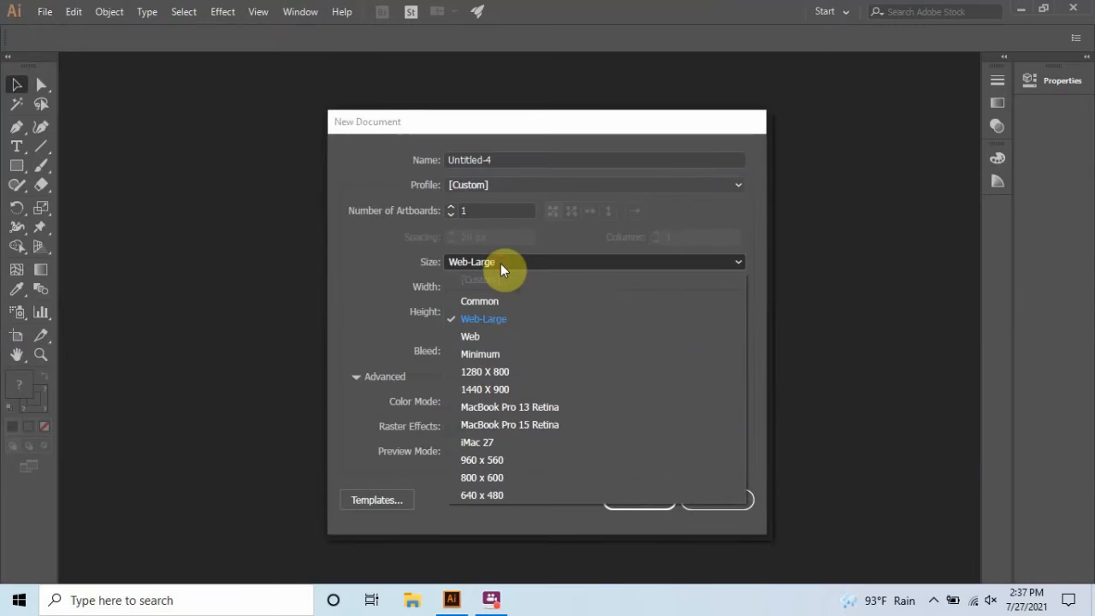
Create a new document with the Web-Large preset at 1920 × 1080 px in RGB.
click(492, 319)
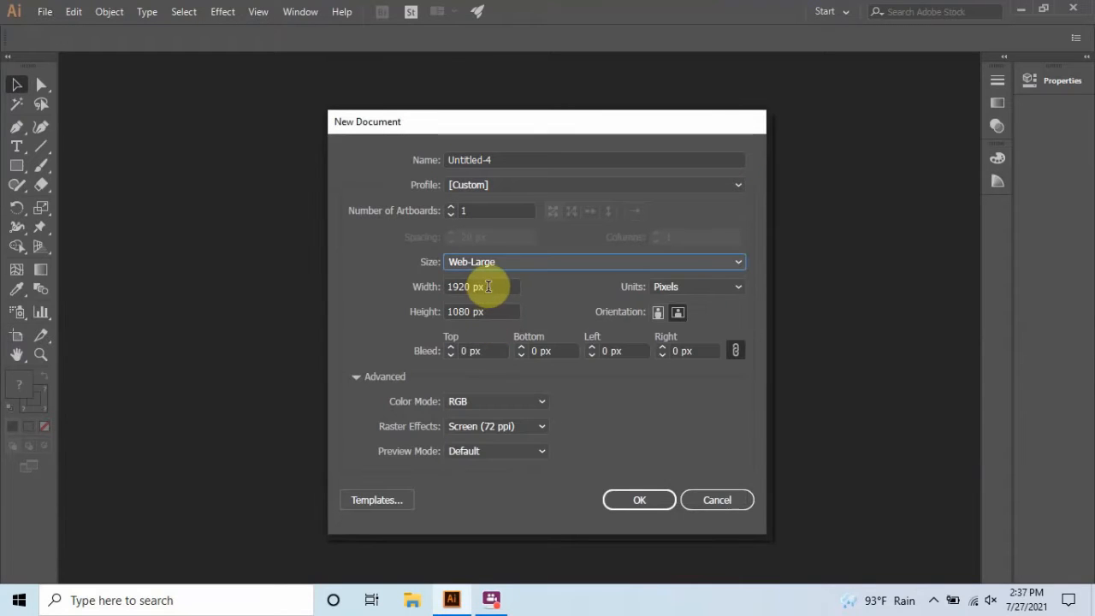
drag(490, 288, 445, 286)
drag(497, 312, 386, 310)
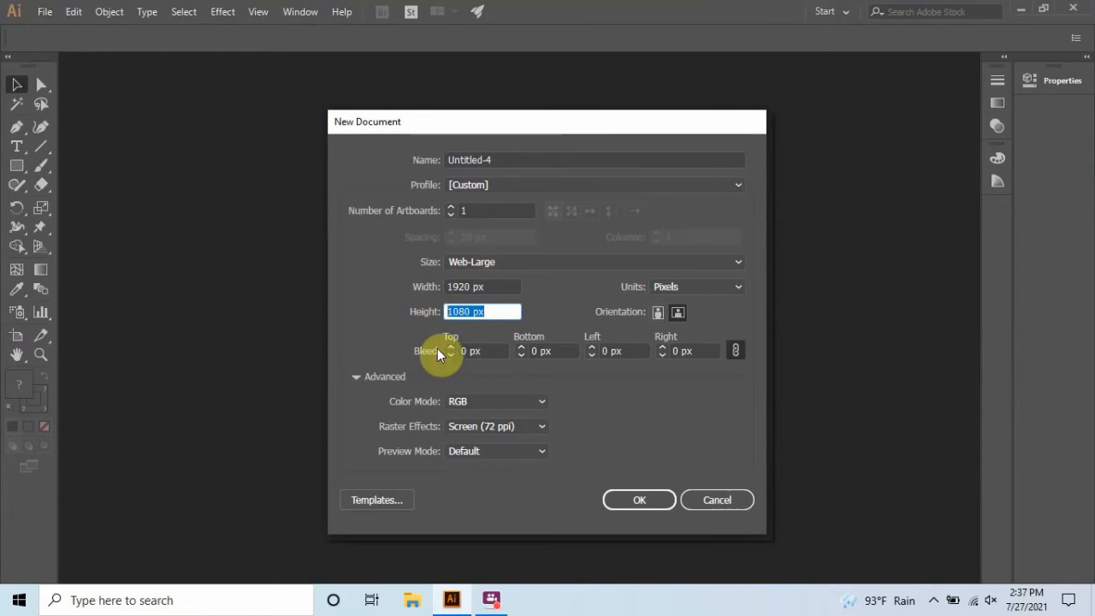
click(642, 501)
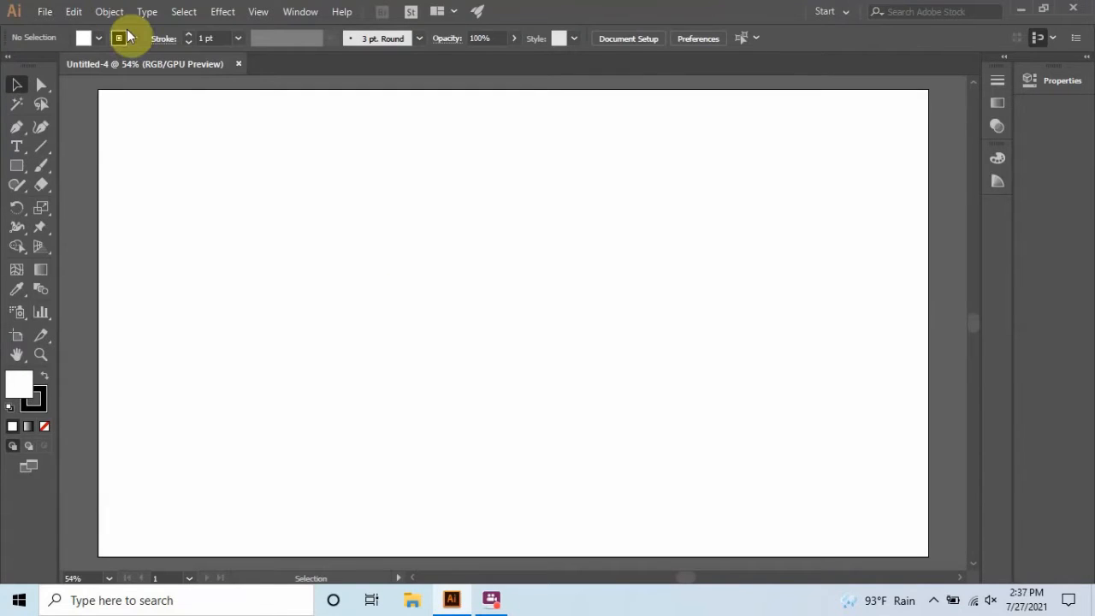
Set the stroke to none and draw a 1920 × 1080 px rectangle with the Rectangle tool.
click(133, 40)
click(74, 209)
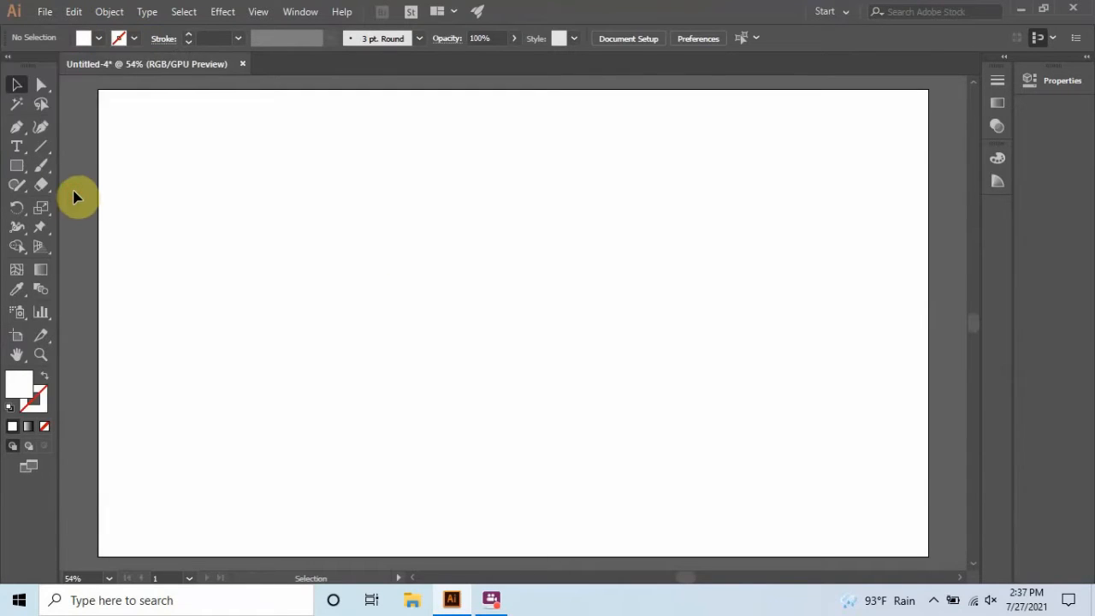
key(ctrl+minus)
key(ctrl+minus)
key(ctrl+minus)
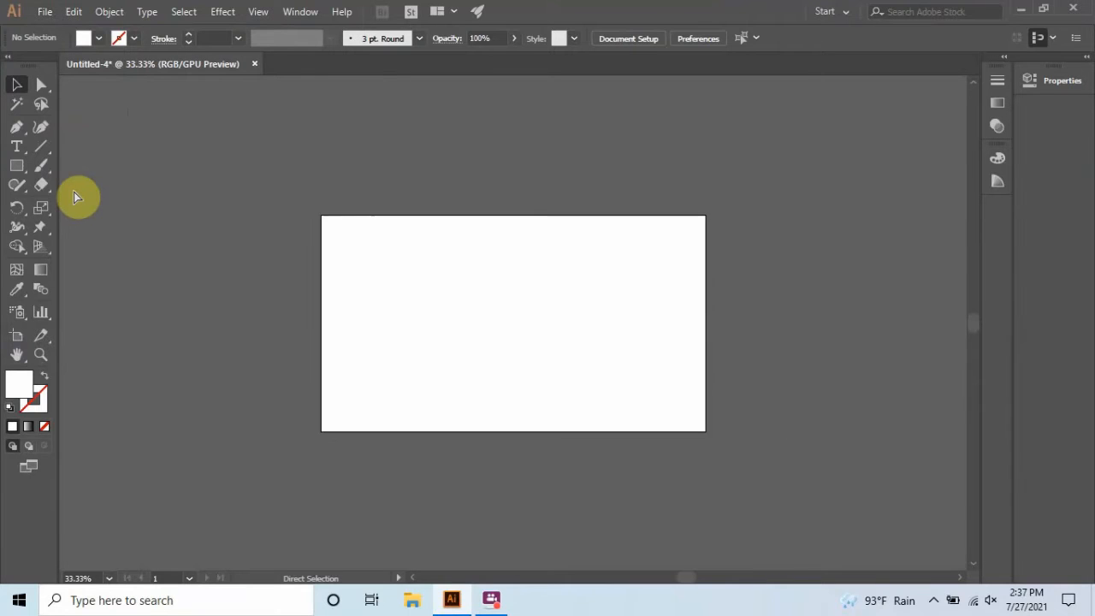
click(18, 167)
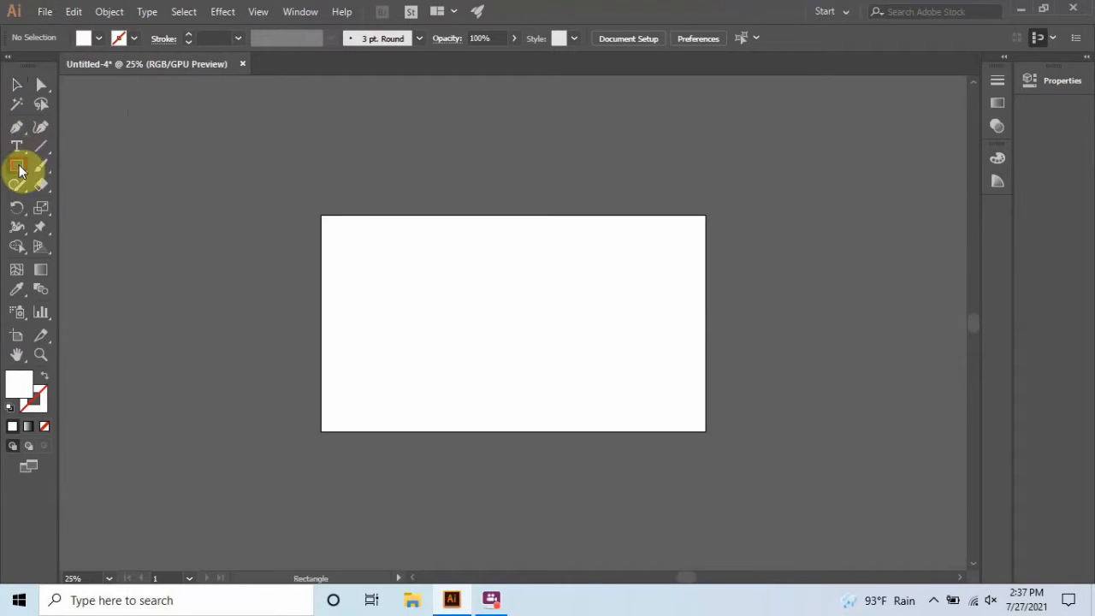
click(352, 182)
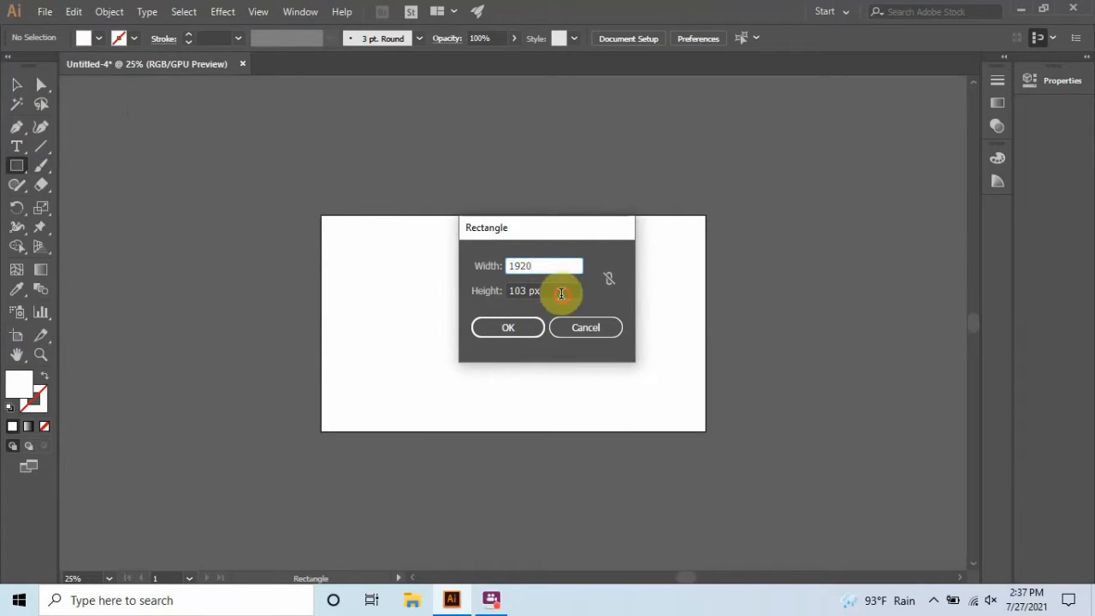
key(Tab)
text(1)
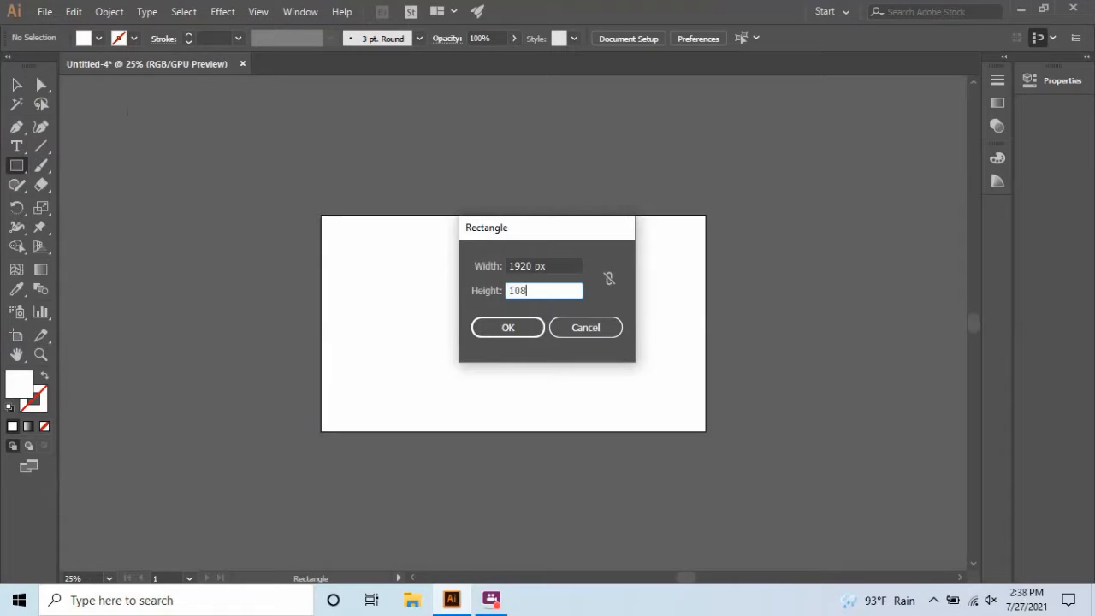
text(080)
key(Return)
Centre the rectangle on the artboard both horizontally and vertically.
click(17, 84)
click(686, 37)
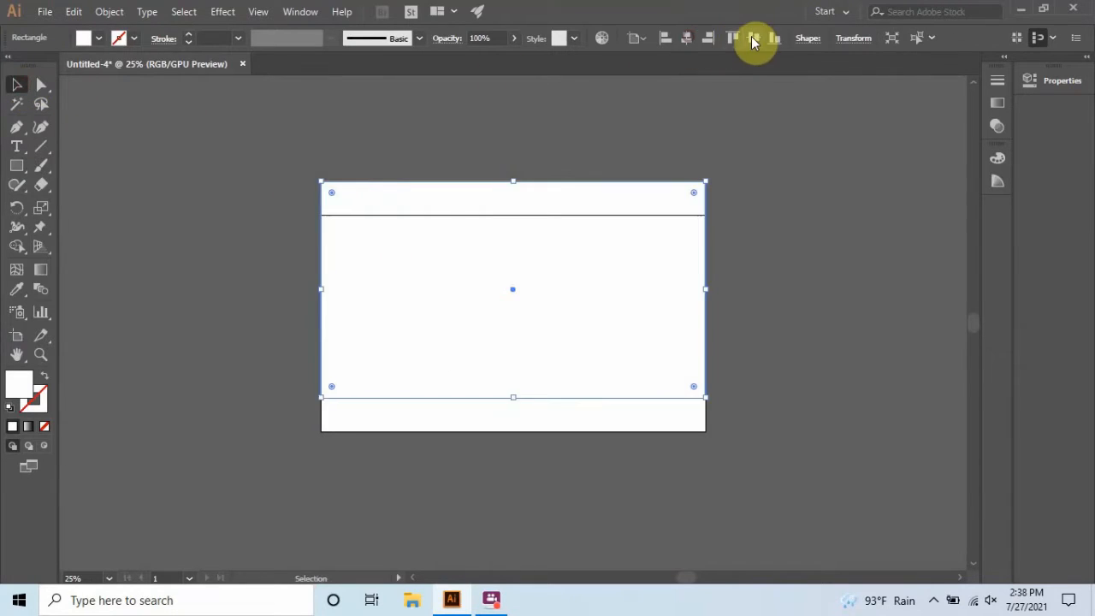
click(753, 38)
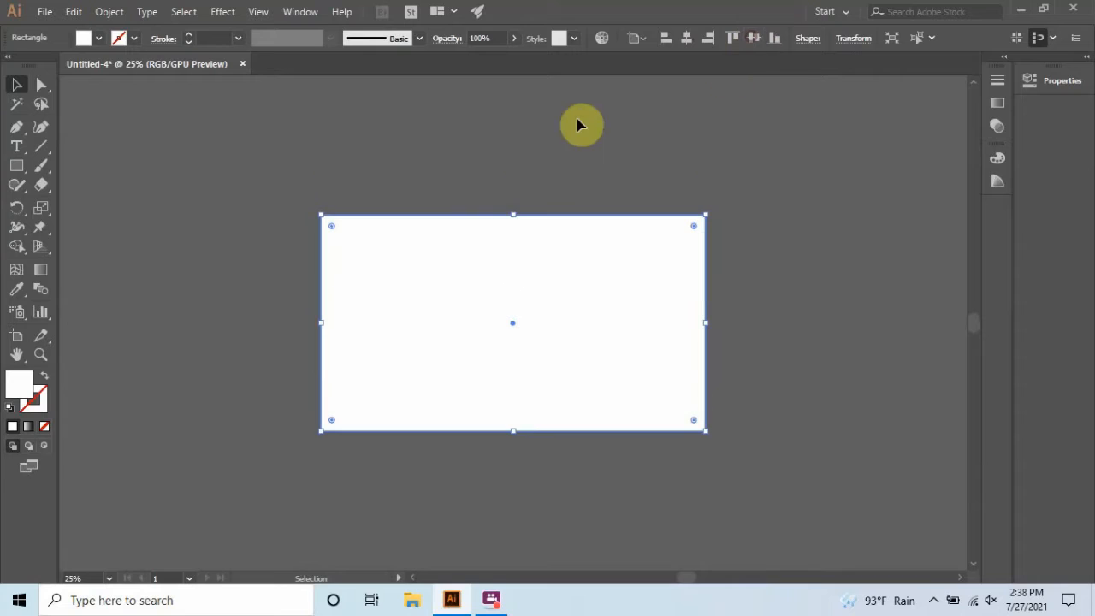
Fill the rectangle with a linear gradient and set its white starting stop to RGB hex 404040.
click(999, 104)
click(925, 187)
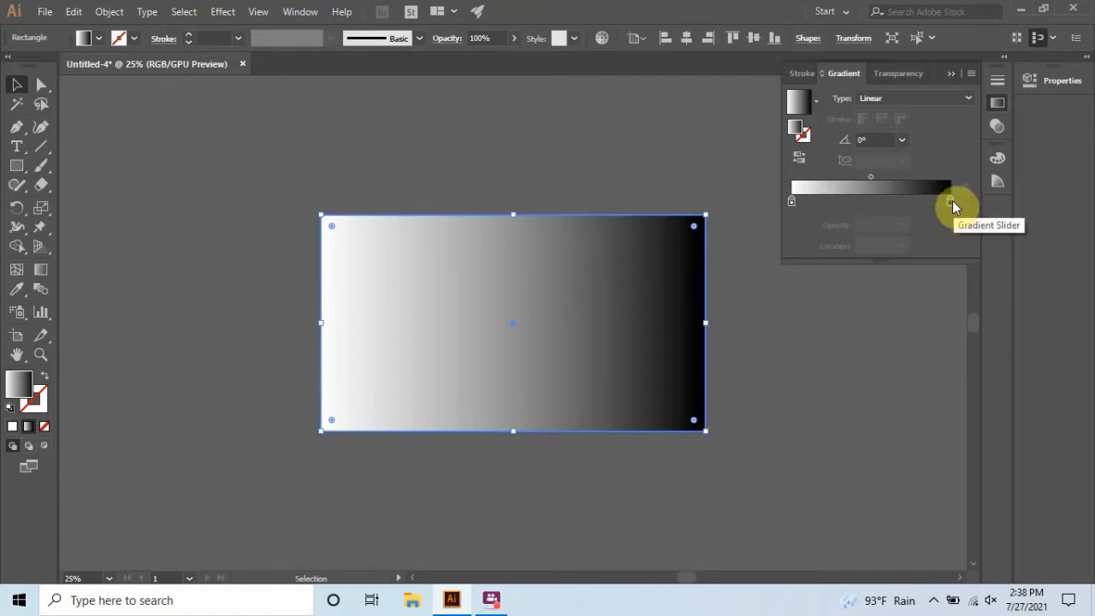
double_click(789, 200)
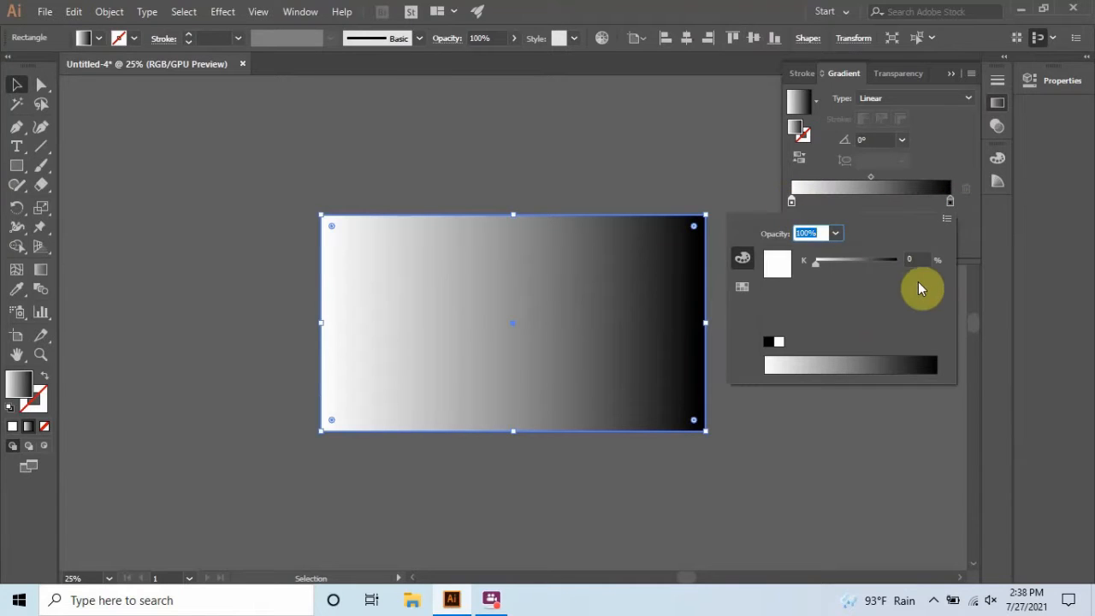
click(946, 224)
click(992, 242)
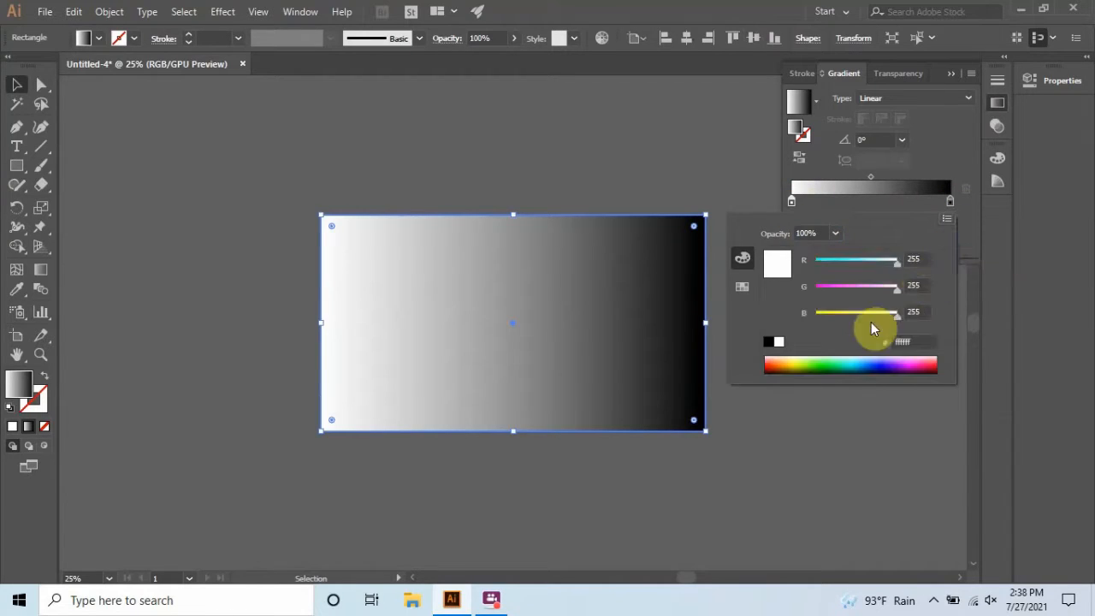
click(915, 339)
text(4)
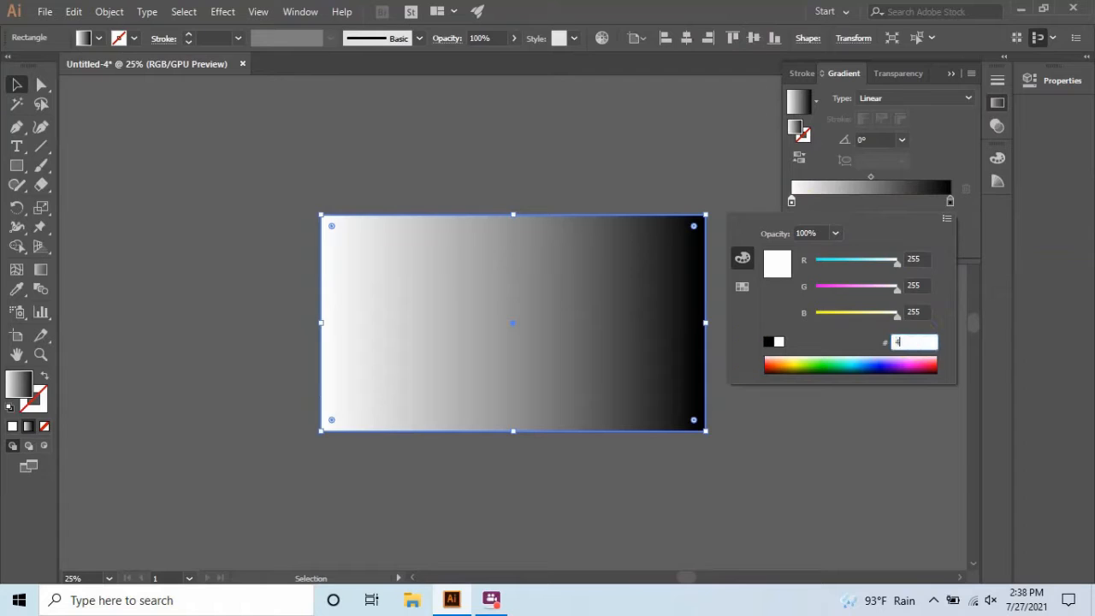
text(04040)
key(Return)
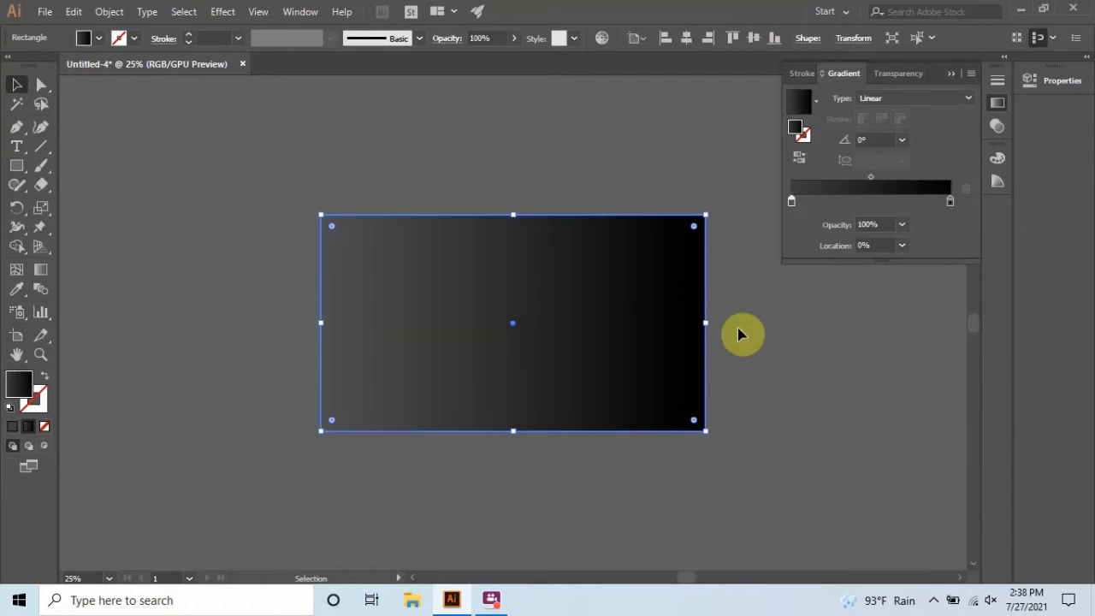
click(952, 74)
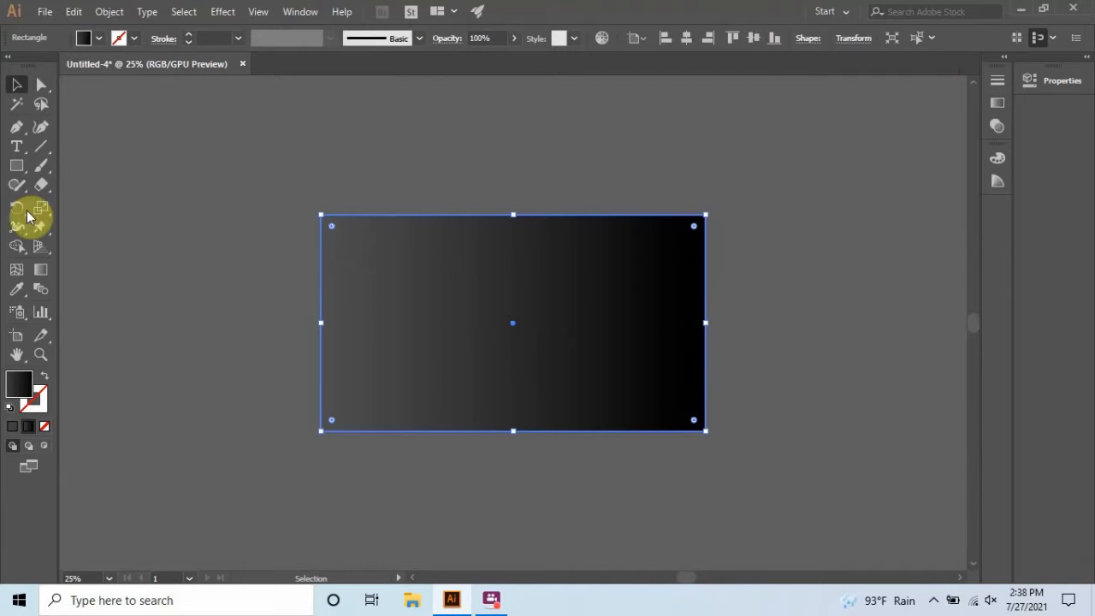
Redirect the rectangle's gradient diagonally from its lower-left corner to its upper-right corner.
click(40, 269)
drag(323, 429, 703, 230)
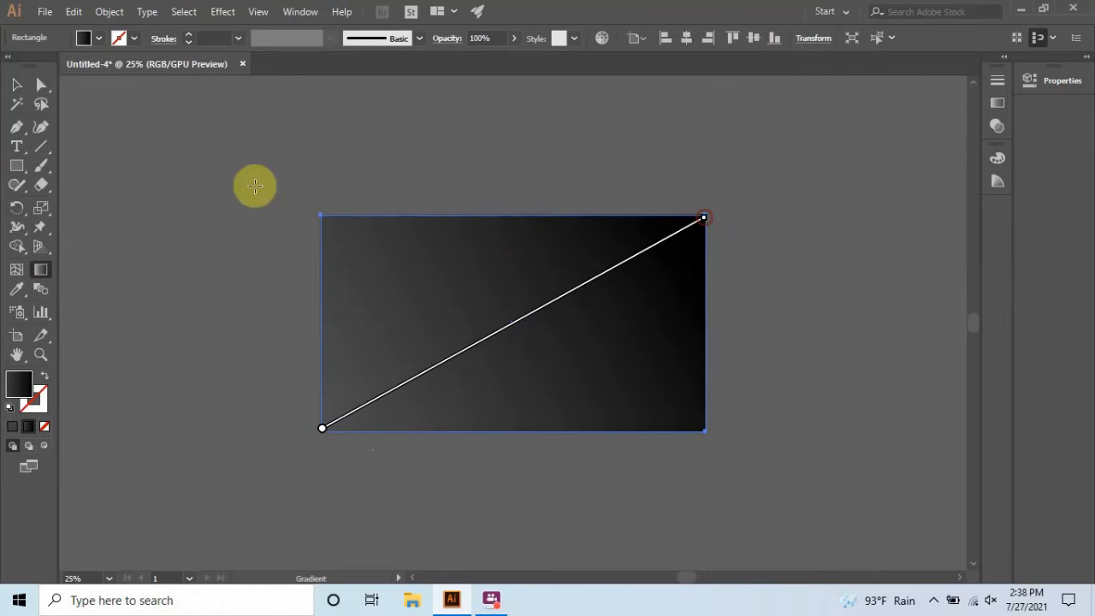
click(16, 84)
click(205, 137)
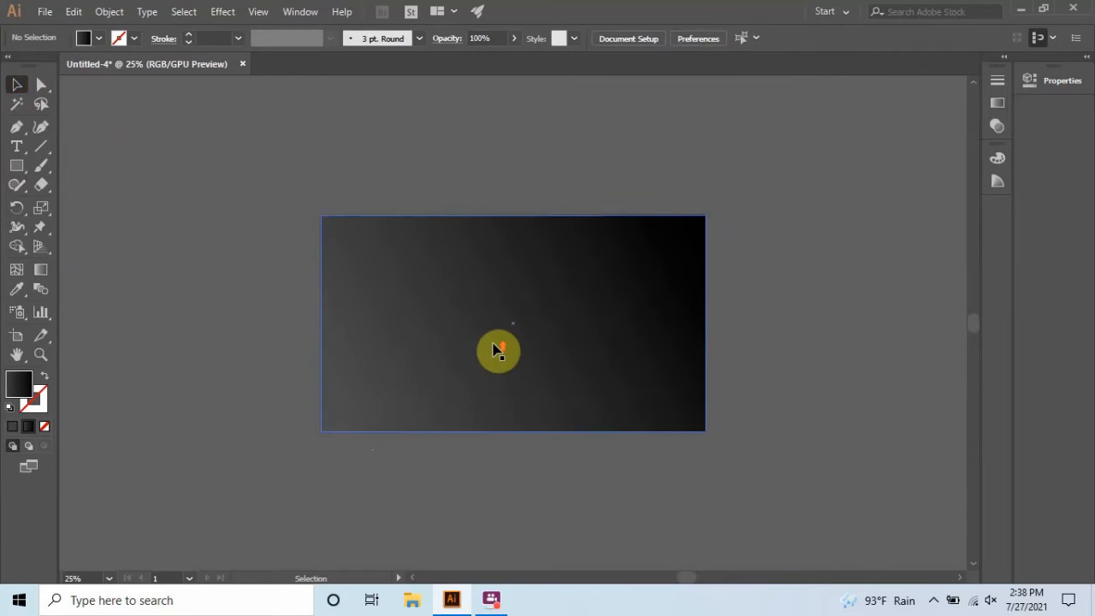
Place the image pizza-3007395_1920 over the left part of the artboard and embed it.
click(46, 12)
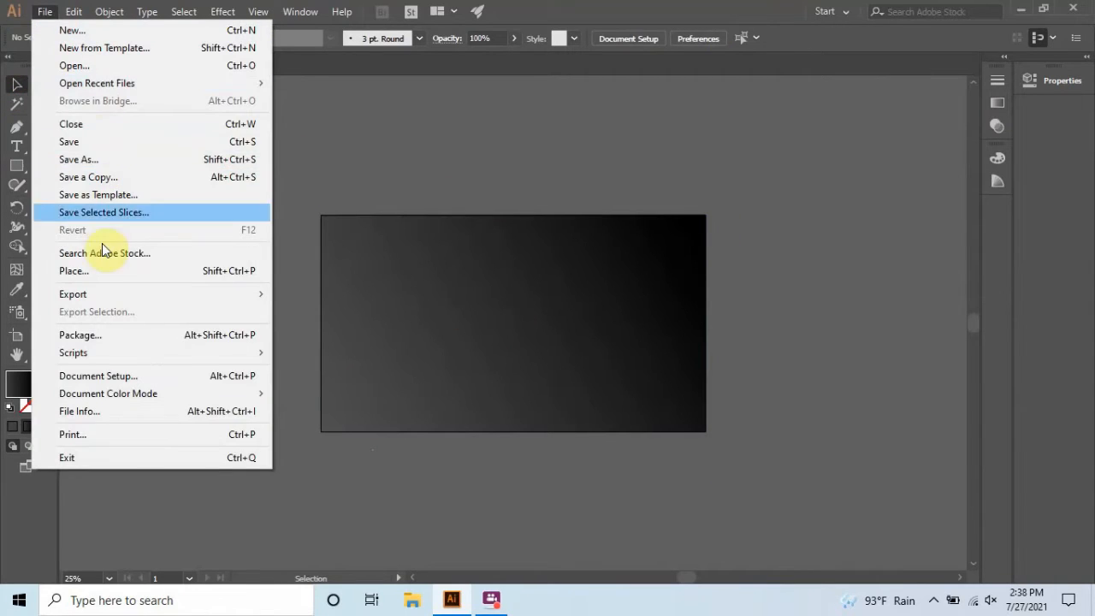
click(109, 272)
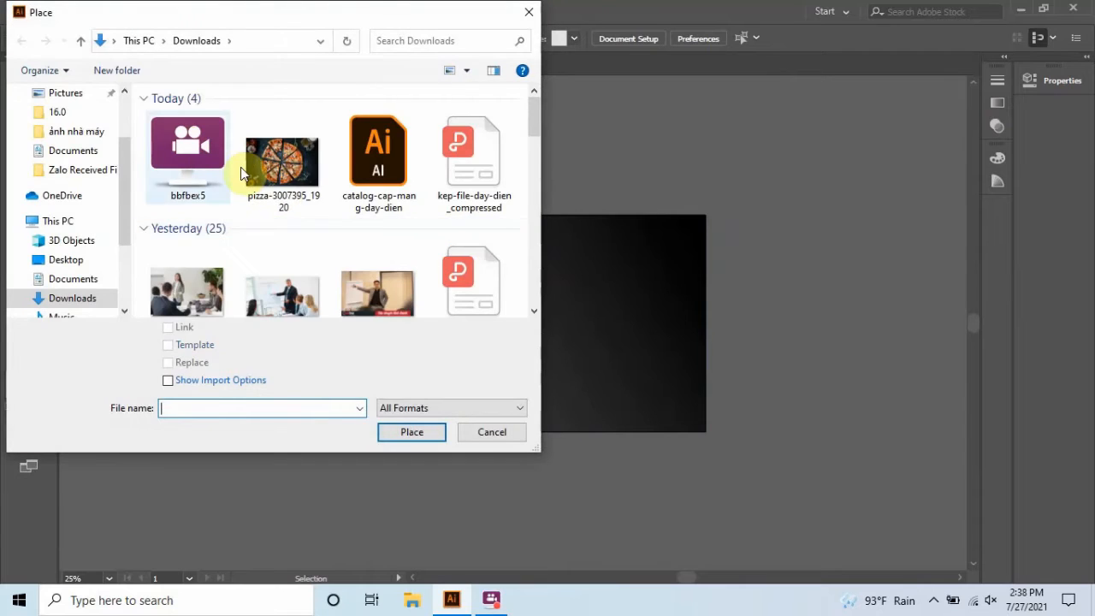
click(282, 163)
click(411, 432)
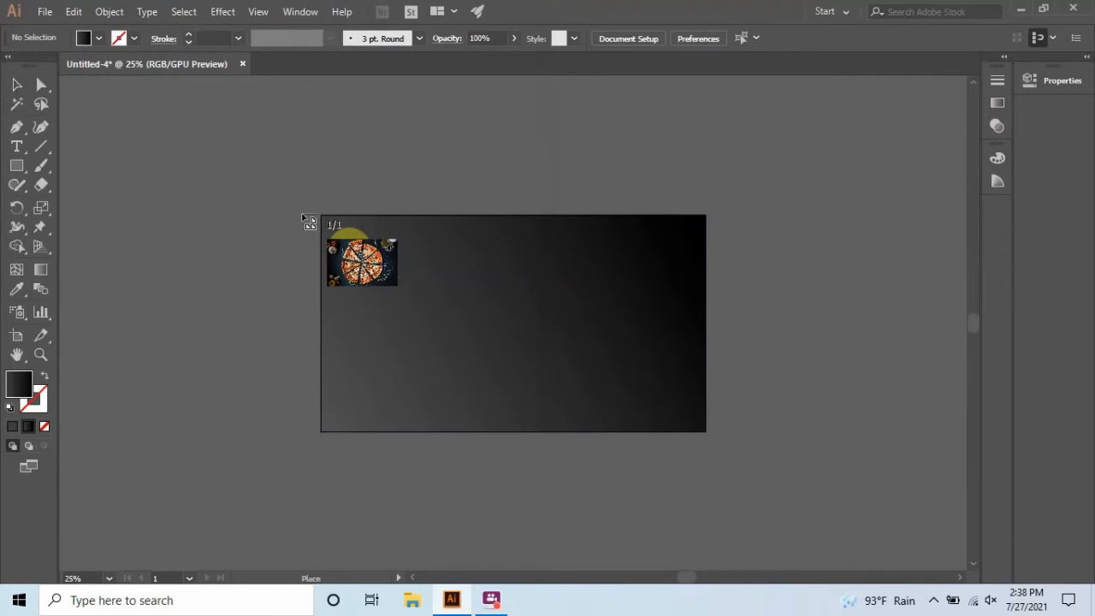
drag(474, 428, 574, 457)
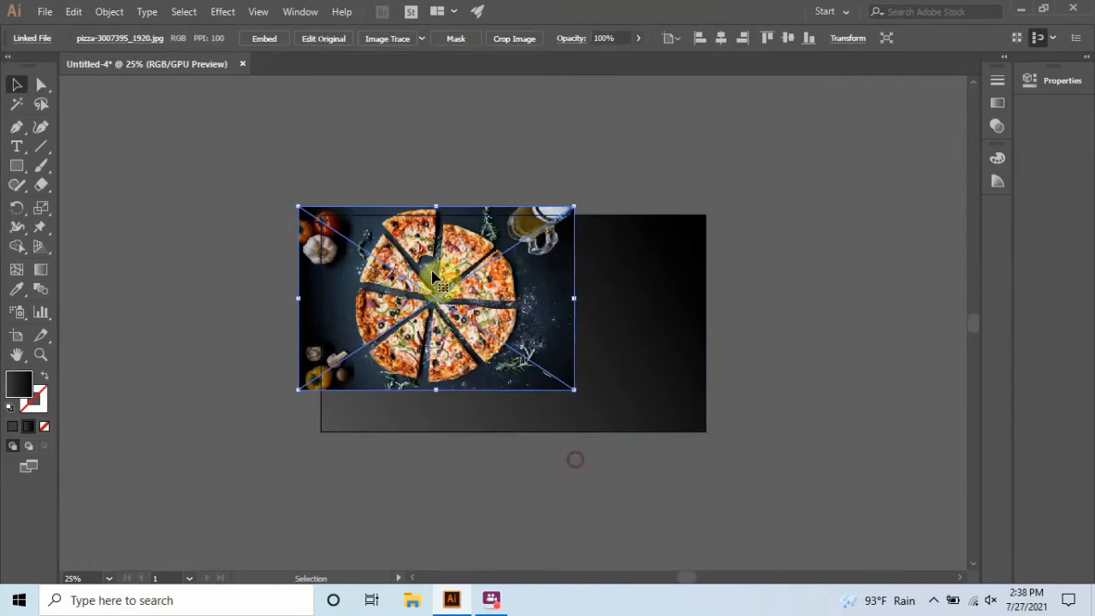
click(271, 39)
Rotate the pizza image by 90° with the preview enabled.
right_click(494, 290)
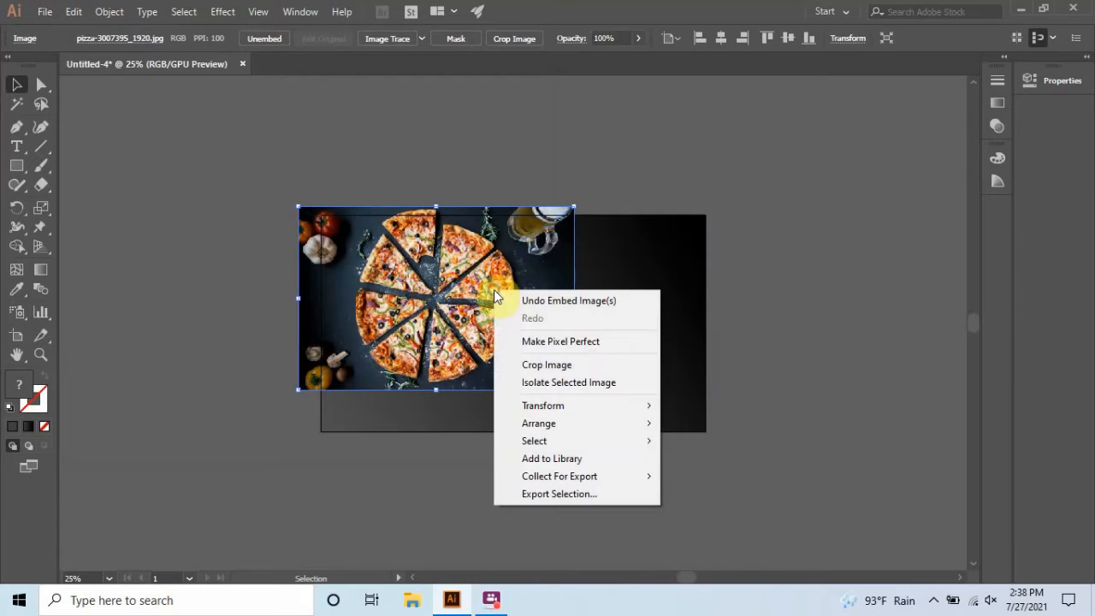
mouse_move(599, 408)
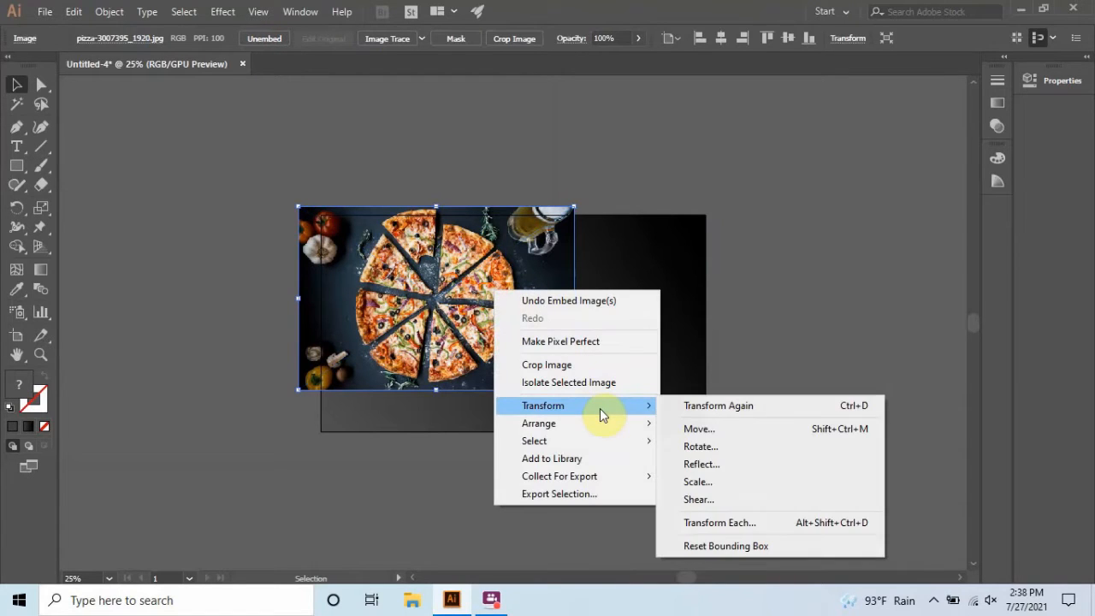
click(719, 446)
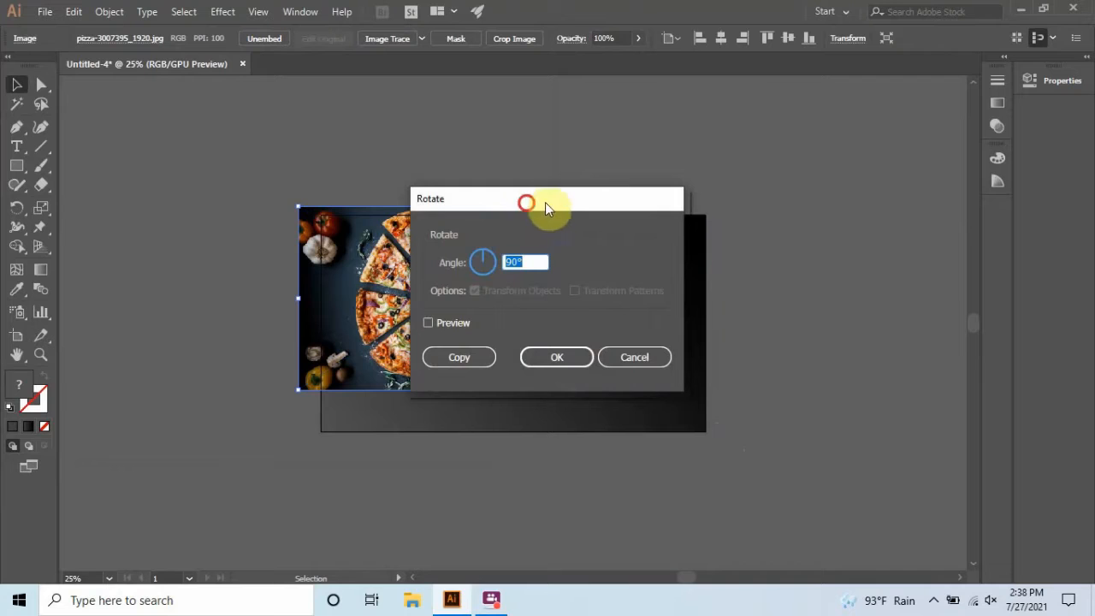
drag(545, 202, 780, 184)
click(688, 304)
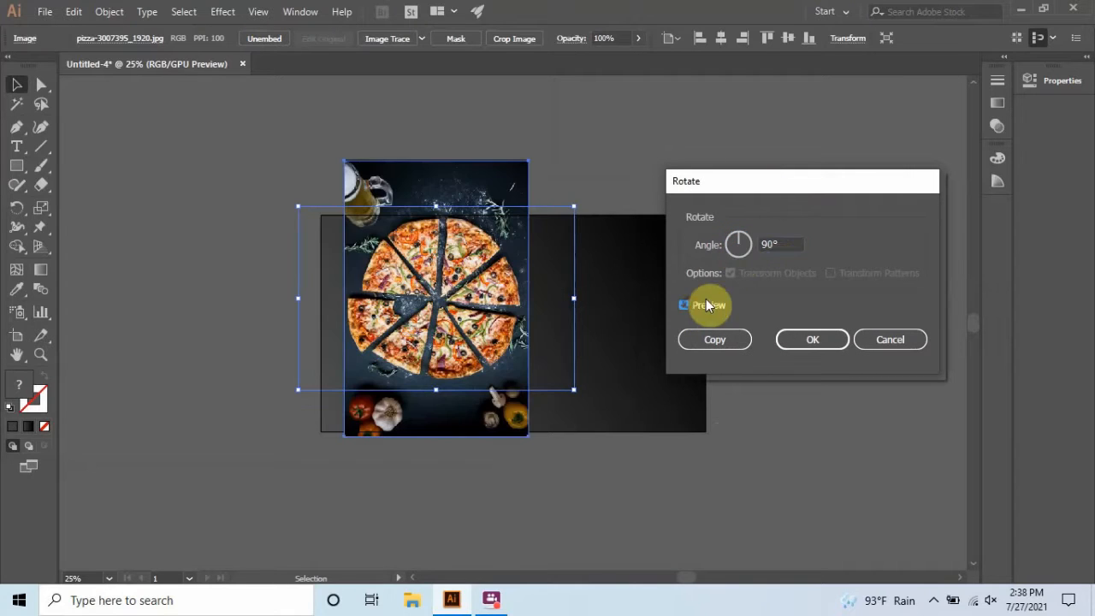
double_click(781, 244)
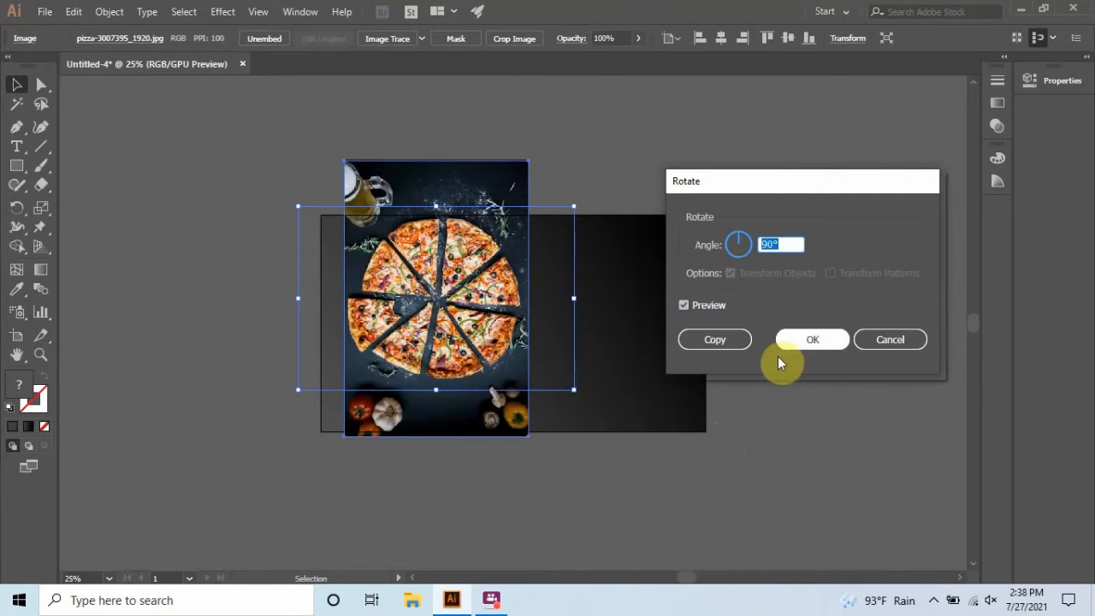
click(802, 342)
Scale the pizza image down to the artboard's height and align it to the artboard's left edge.
drag(430, 192, 402, 211)
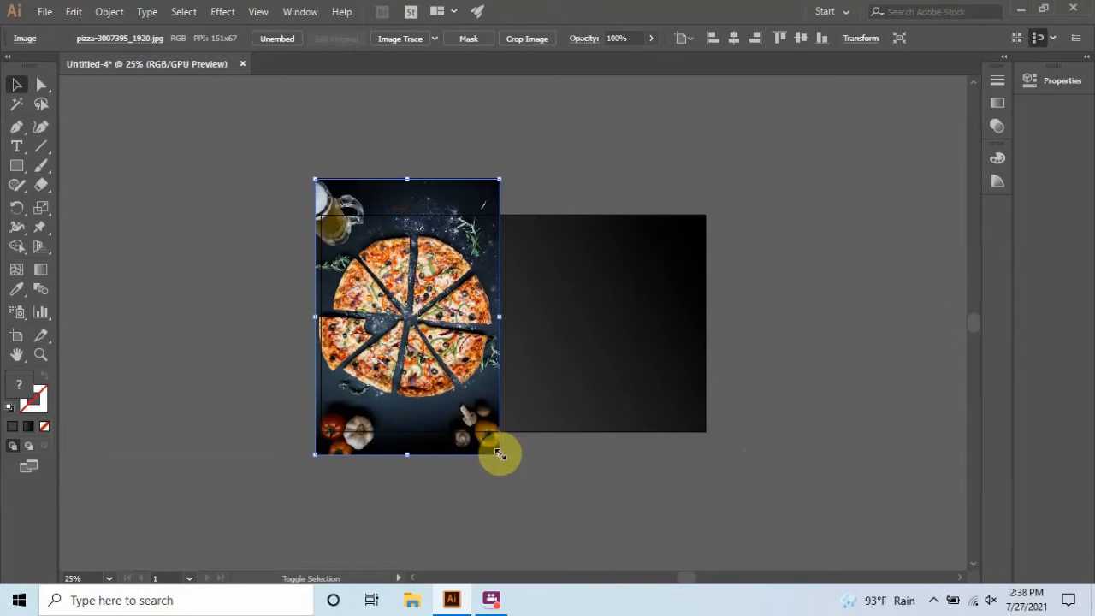
drag(496, 452, 484, 433)
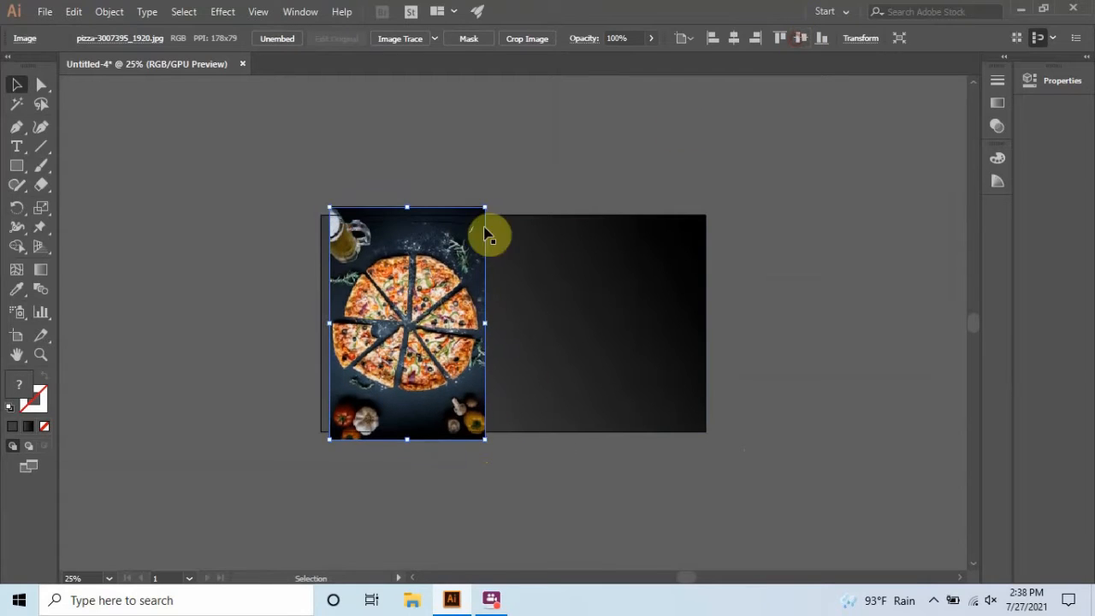
drag(482, 443, 479, 431)
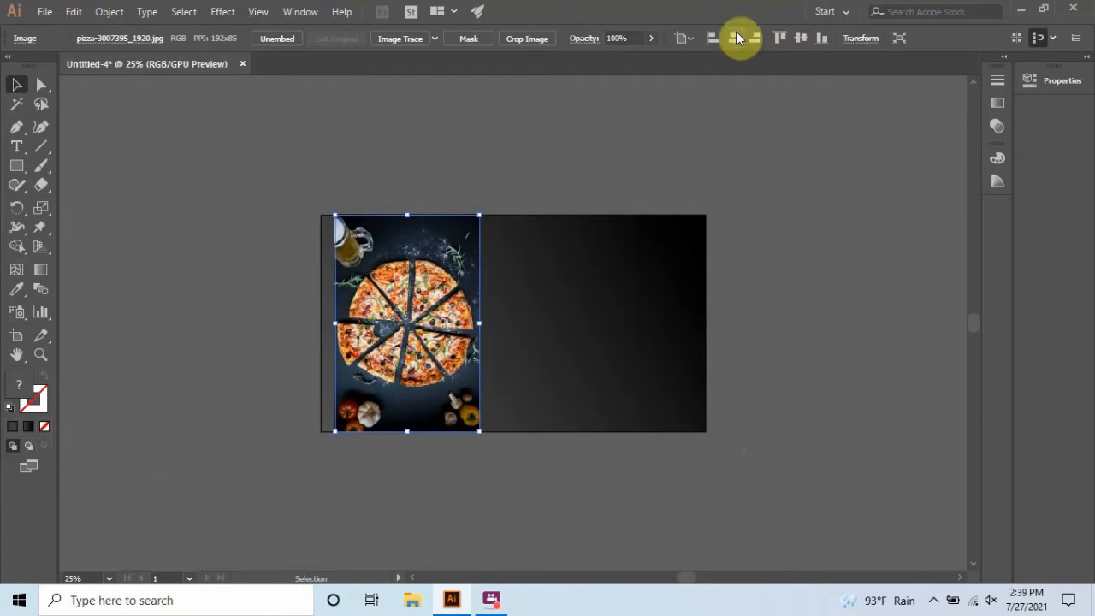
click(708, 37)
click(330, 176)
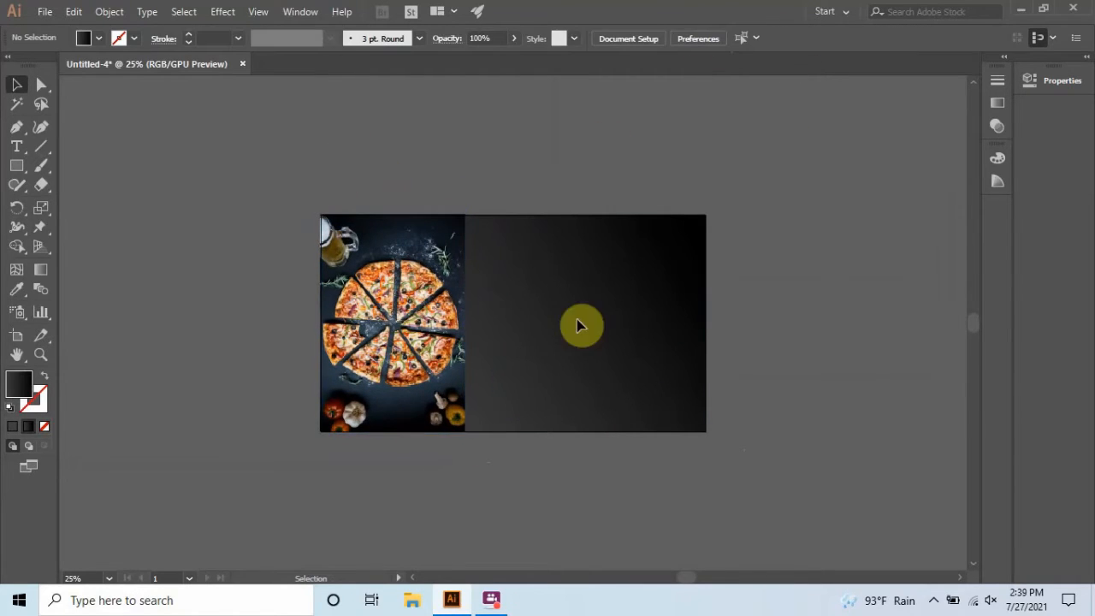
Duplicate the pizza image and place the copy just outside the artboard's right edge.
key(ctrl+plus)
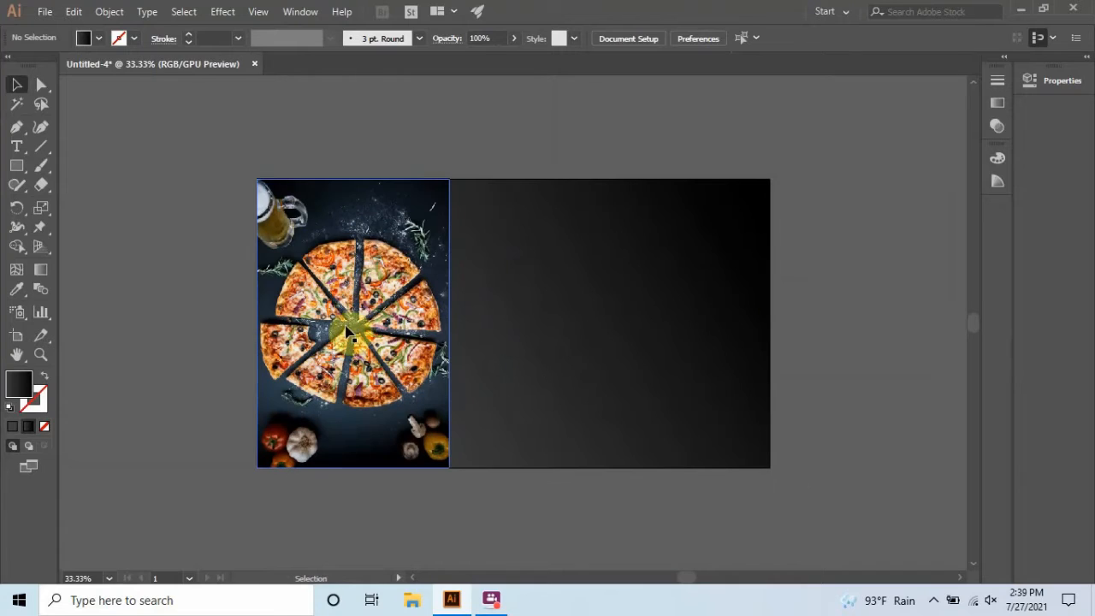
click(359, 268)
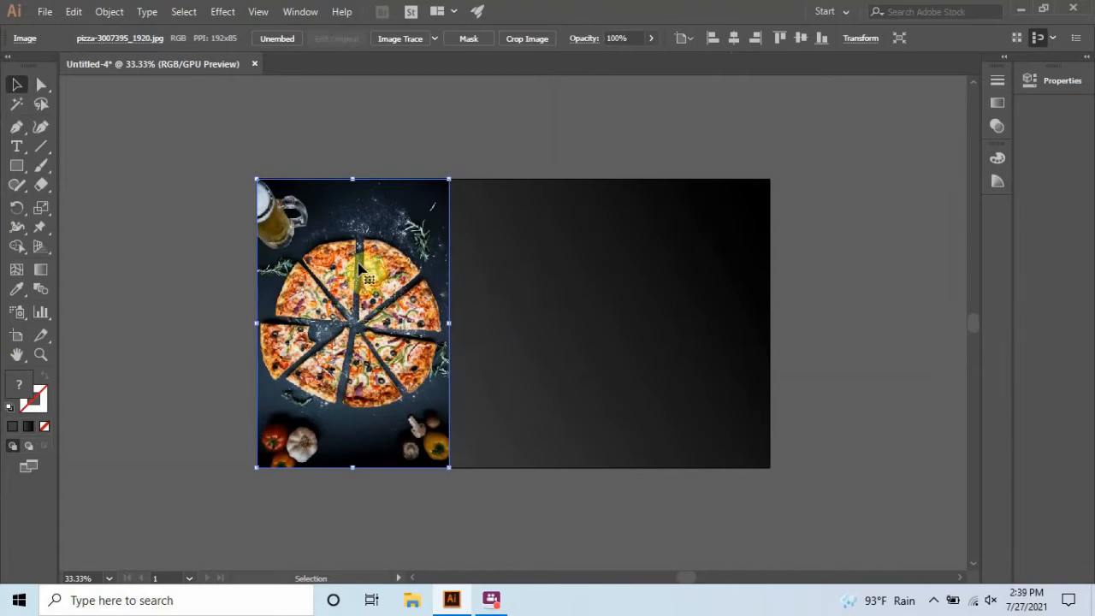
drag(359, 268, 888, 267)
drag(689, 574, 716, 573)
click(822, 395)
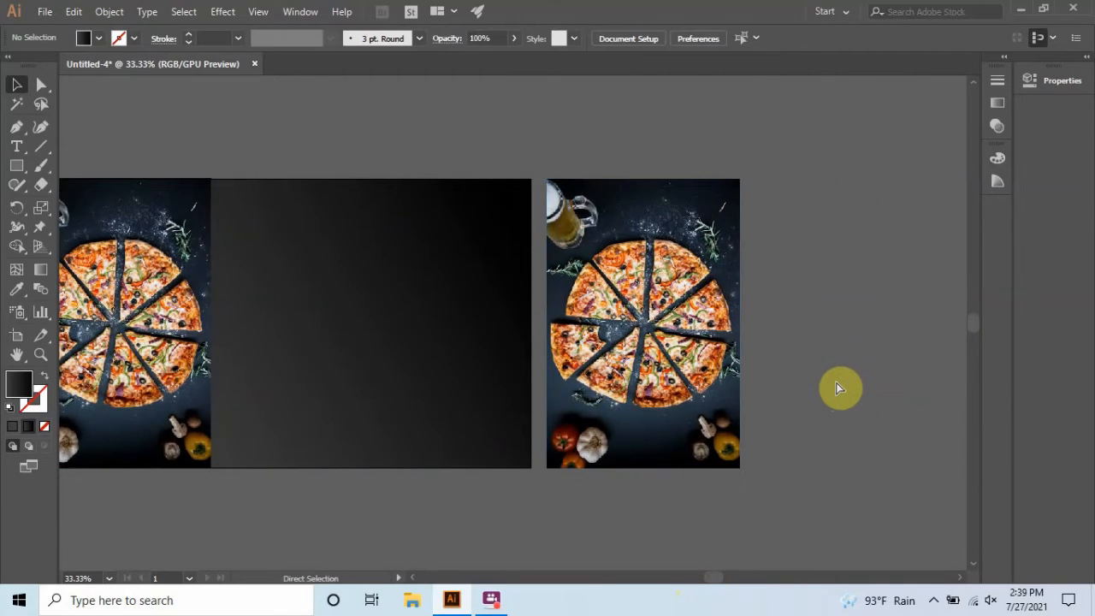
key(ctrl+plus)
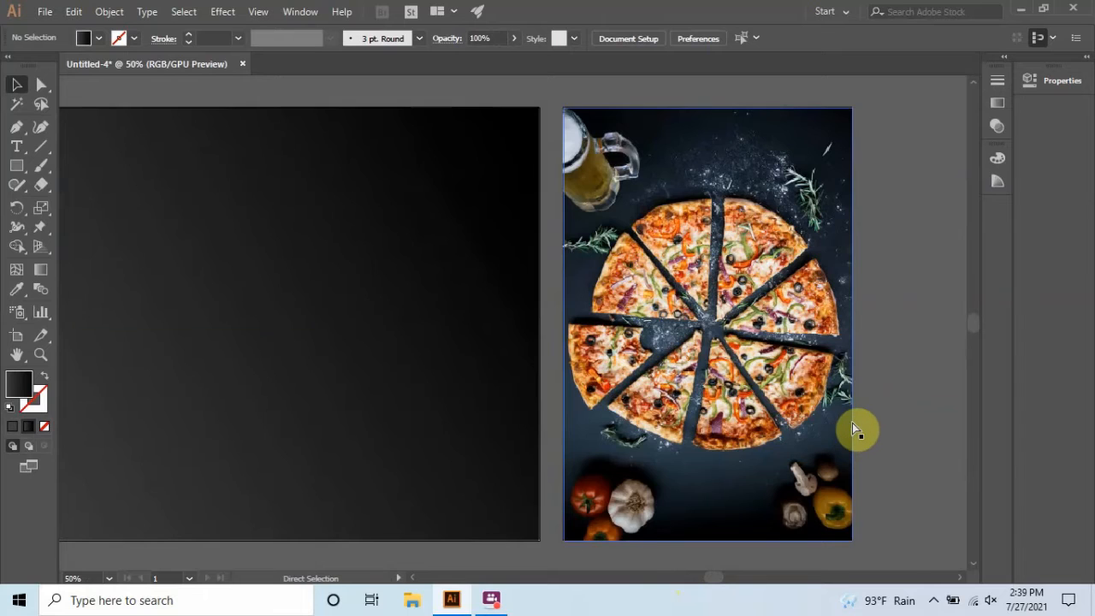
Draw a circle about 632 px in diameter over the pizza in the copied image, centred on the pizza.
key(ctrl+plus)
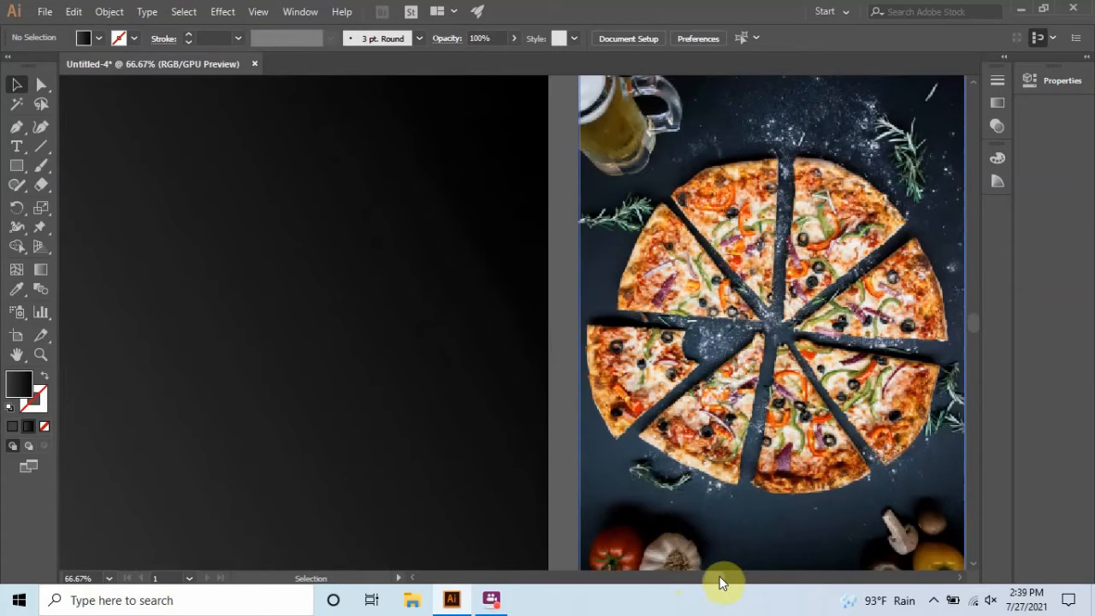
drag(718, 583, 729, 576)
click(17, 166)
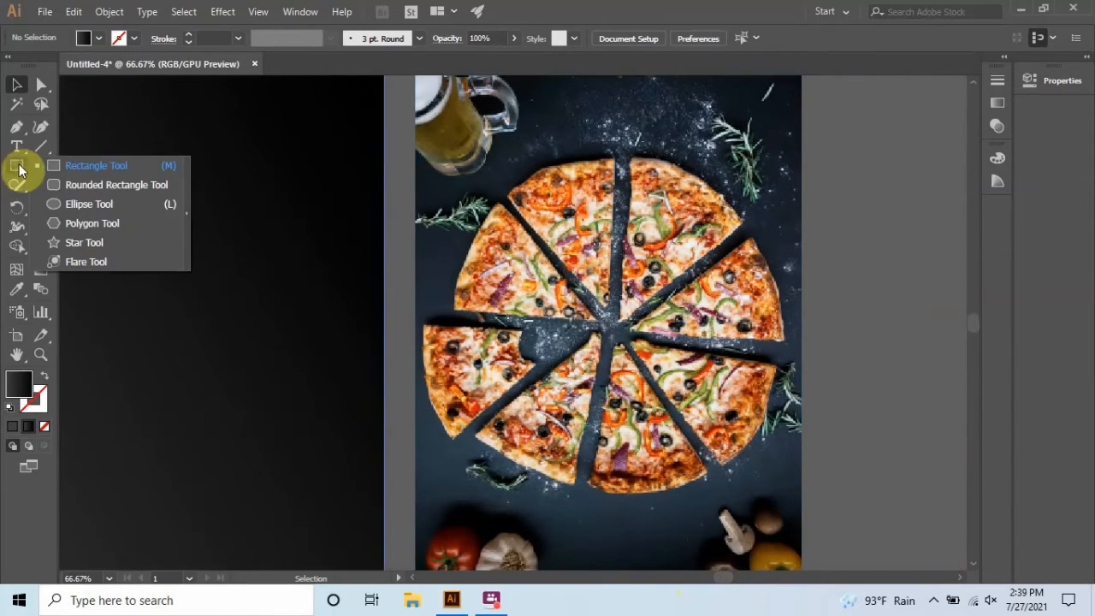
click(77, 204)
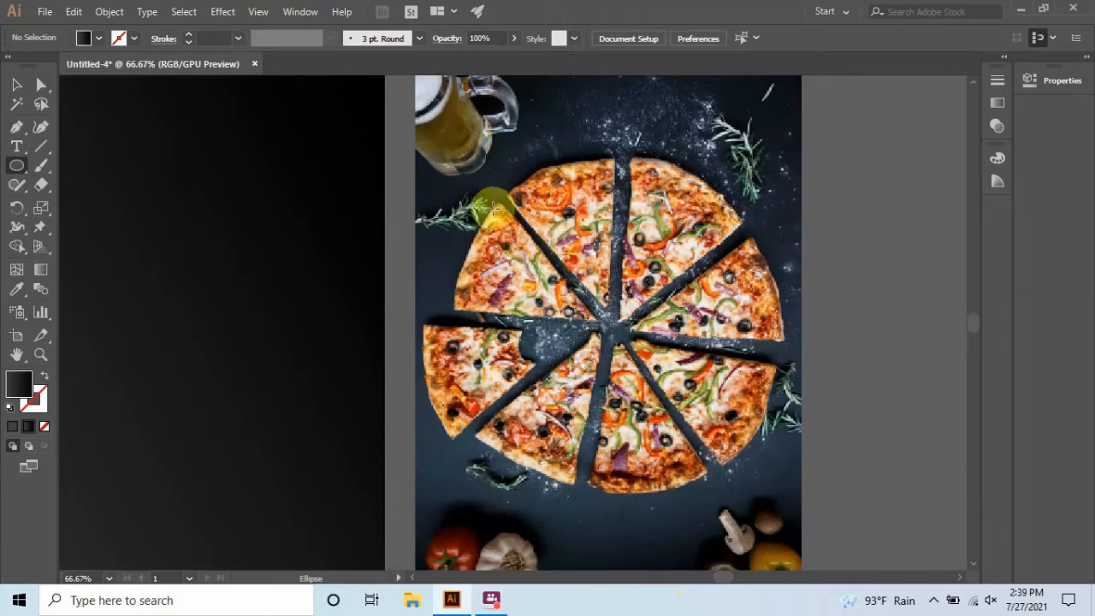
drag(487, 207, 777, 496)
drag(639, 367, 614, 325)
mouse_move(773, 477)
mouse_down()
mouse_move(733, 452)
mouse_move(782, 490)
mouse_up()
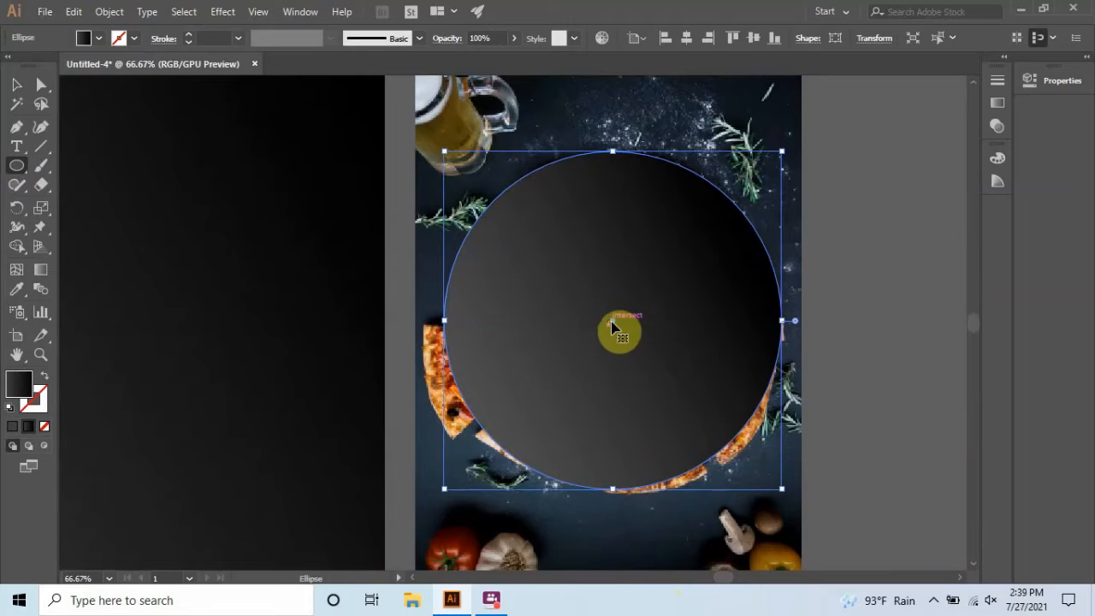
drag(611, 327, 611, 329)
click(17, 86)
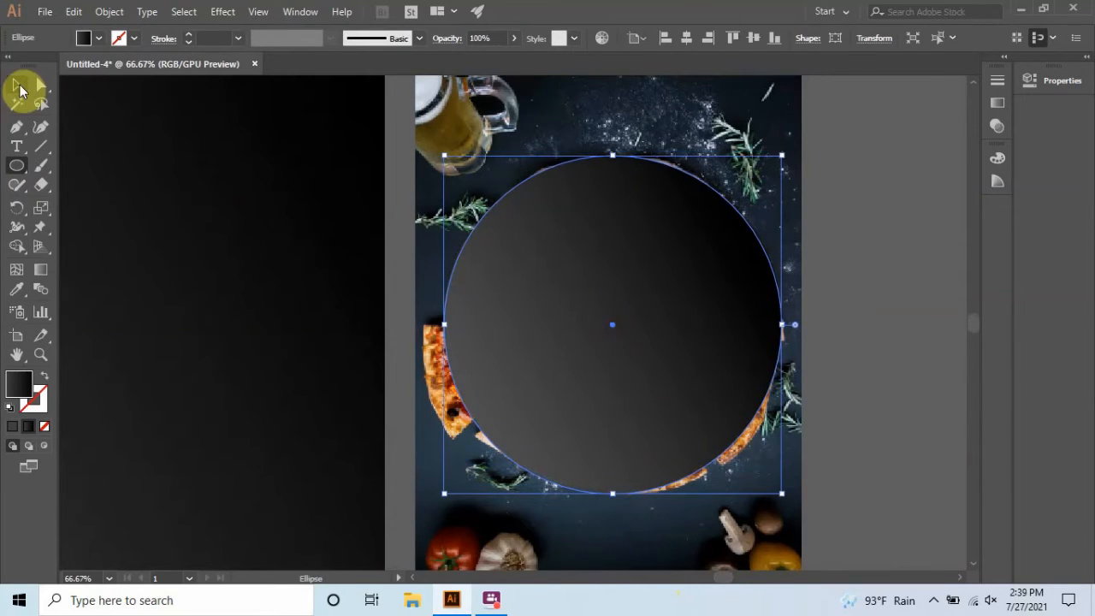
click(865, 290)
Fill the circle over the copied pizza image with white.
click(669, 279)
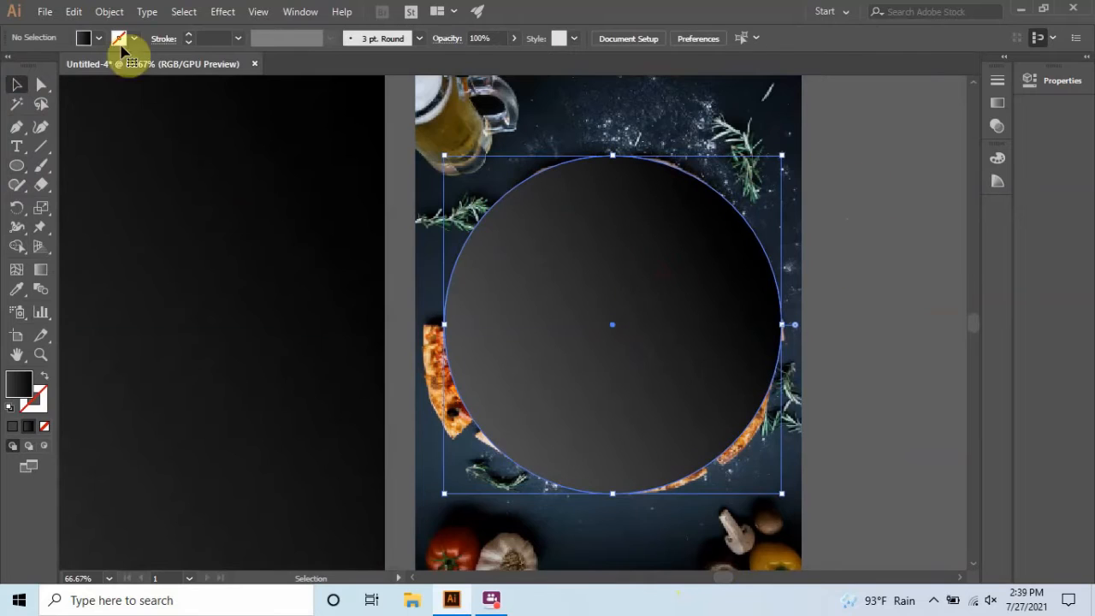
click(100, 39)
click(36, 66)
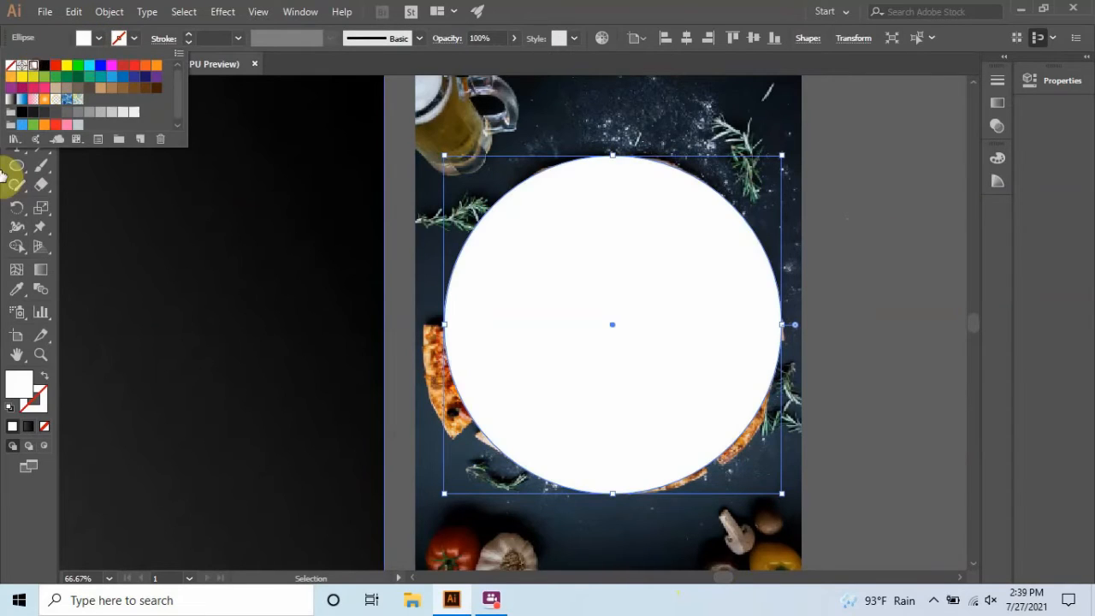
click(883, 253)
Clip the copied pizza image to the white circle with a clipping mask.
drag(877, 169, 542, 352)
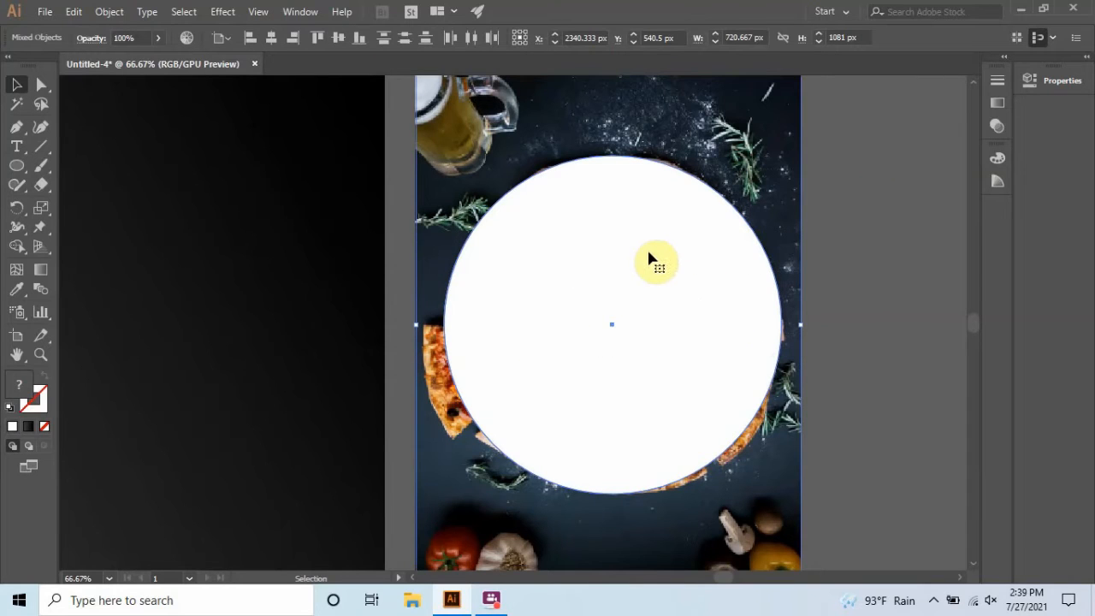
key(ctrl+minus)
key(ctrl+minus)
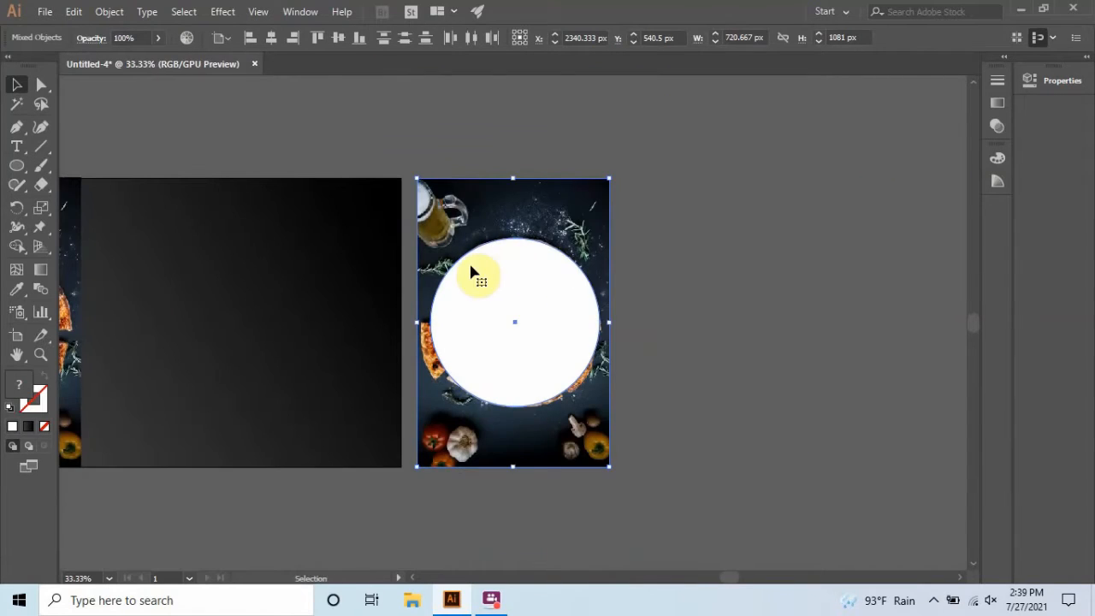
right_click(509, 280)
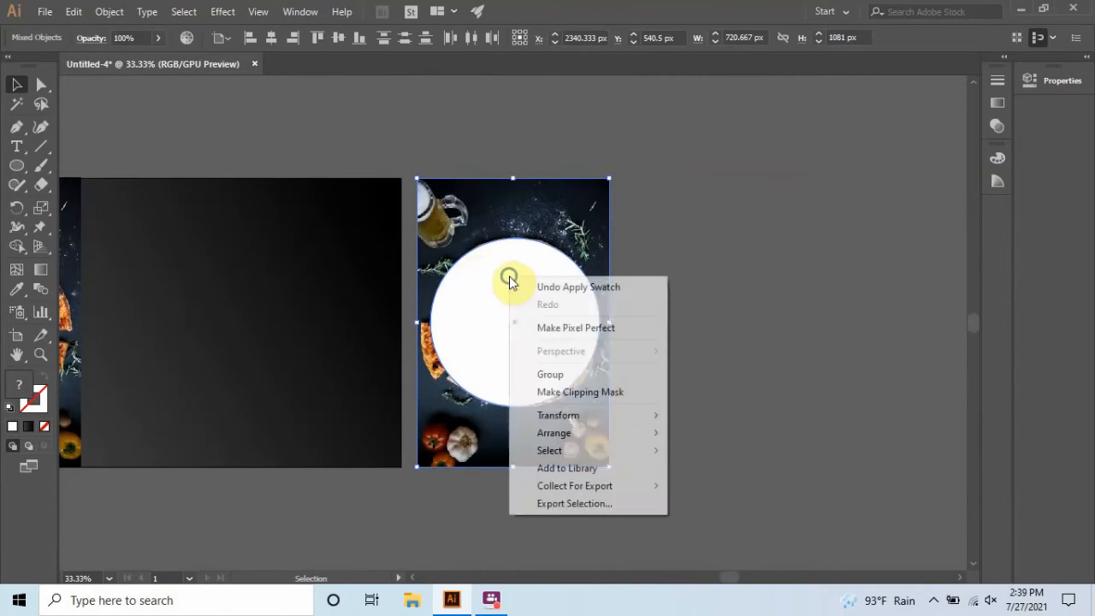
click(633, 396)
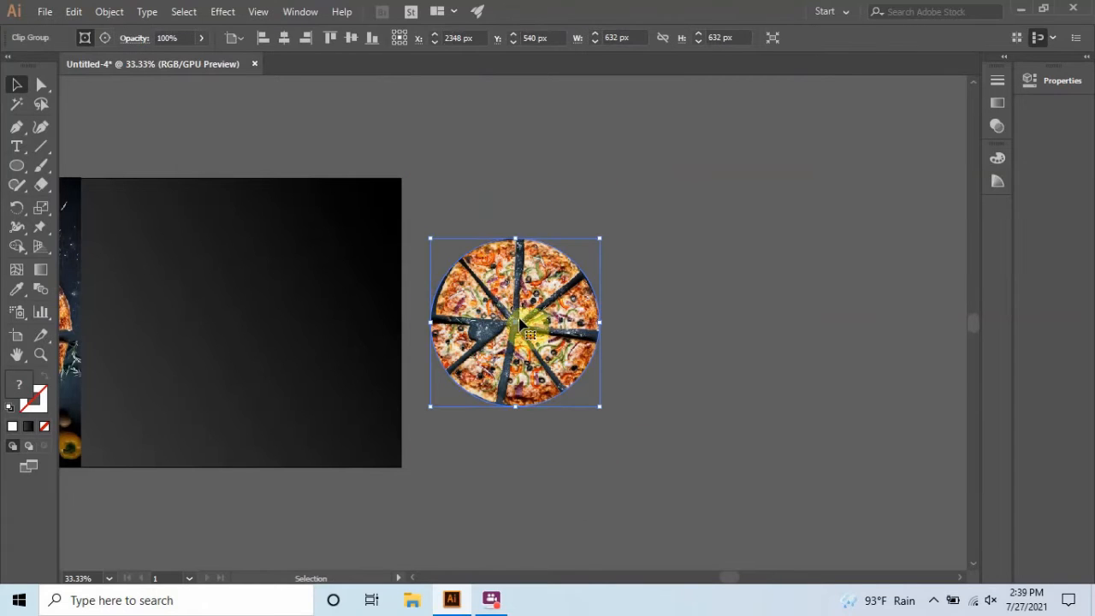
Move the round clipped pizza so its centre sits on the artboard's right edge.
drag(517, 323, 402, 322)
click(687, 329)
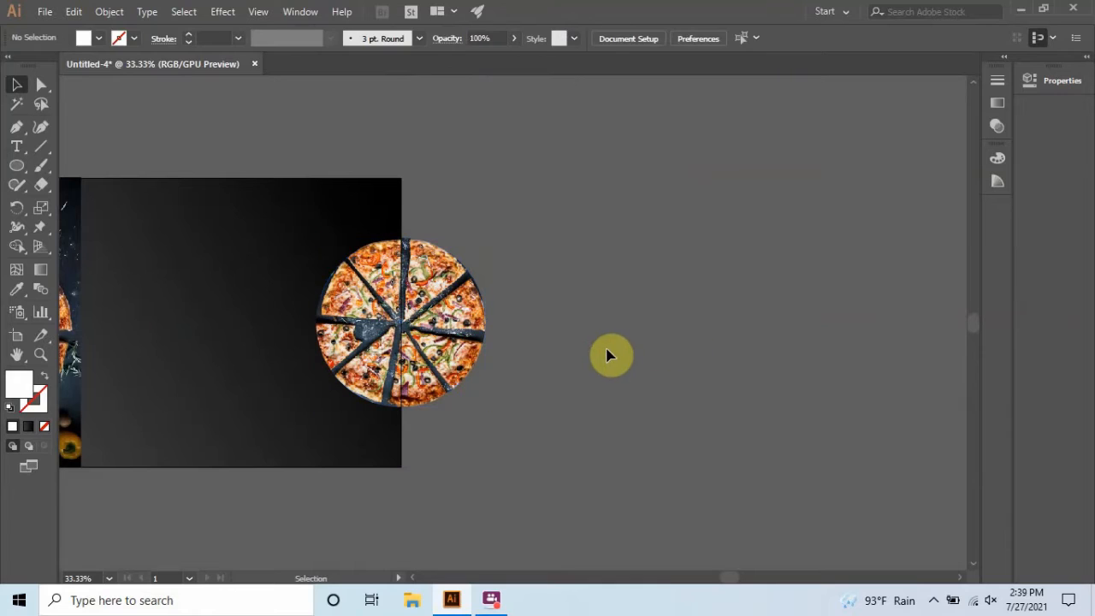
drag(738, 581, 694, 581)
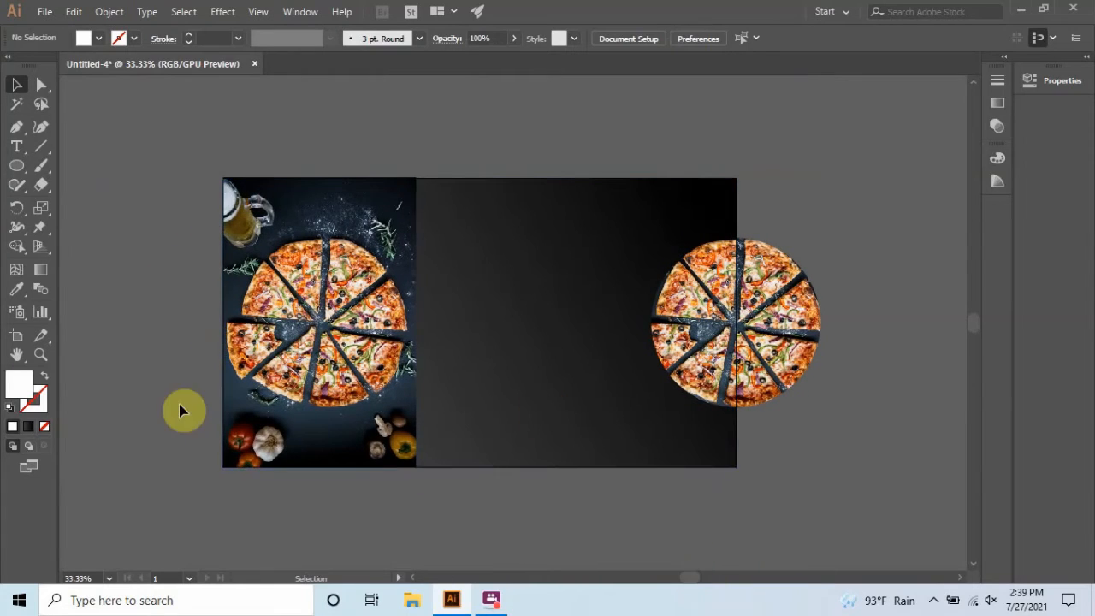
Draw a small white dot 10 × 10 px on the empty canvas above and left of the artboard.
scroll(129, 420, up, 3)
click(21, 167)
drag(142, 175, 144, 177)
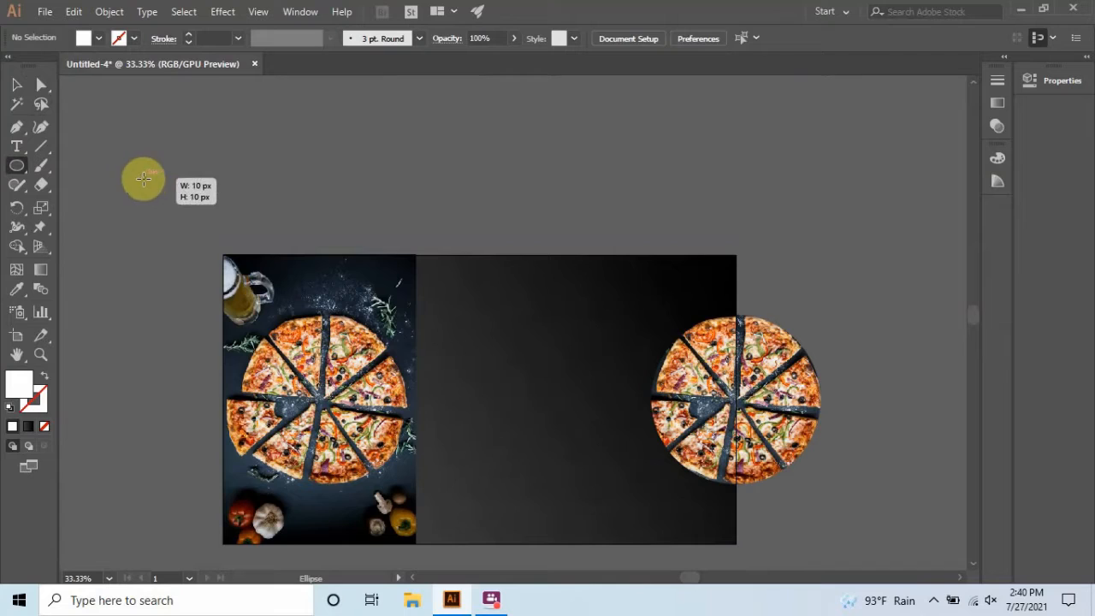
click(16, 84)
click(176, 166)
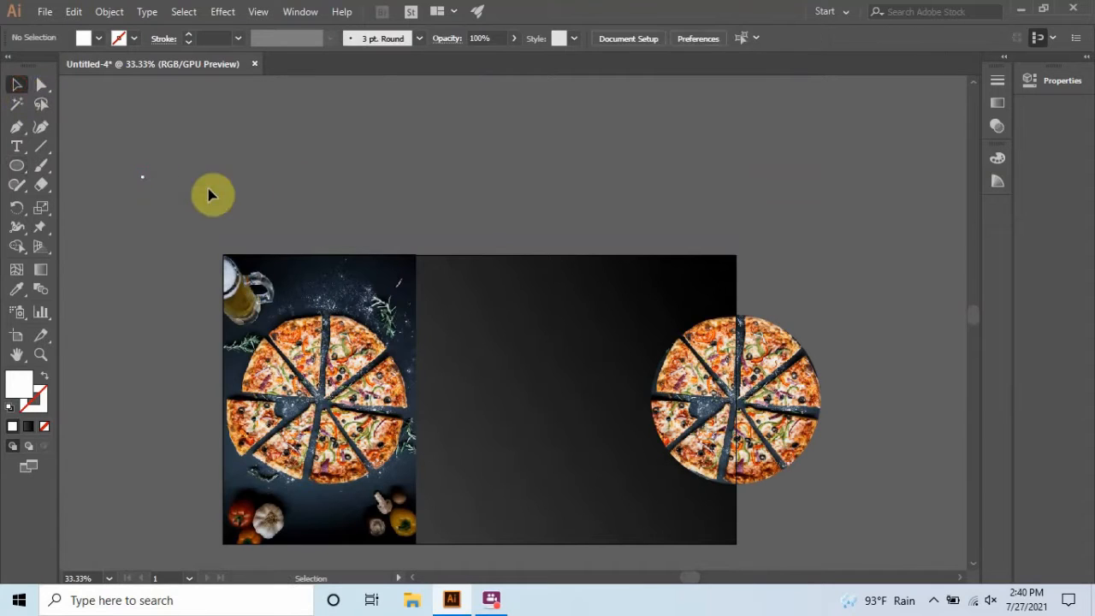
Copy the white dot horizontally and repeat the copy to make an evenly spaced row of six dots.
click(144, 177)
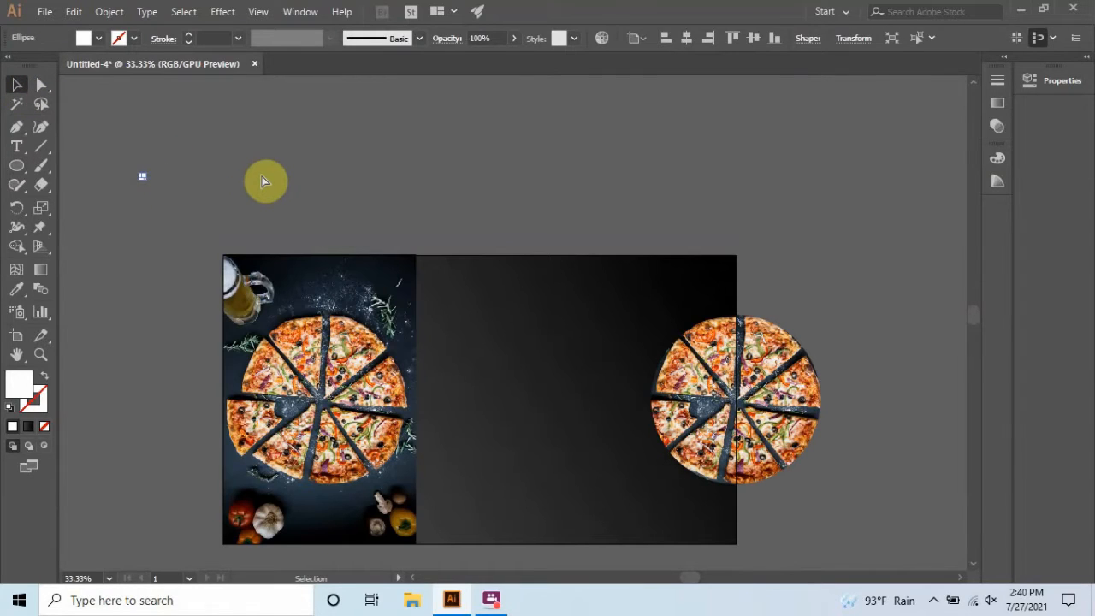
key(ctrl+1)
click(650, 425)
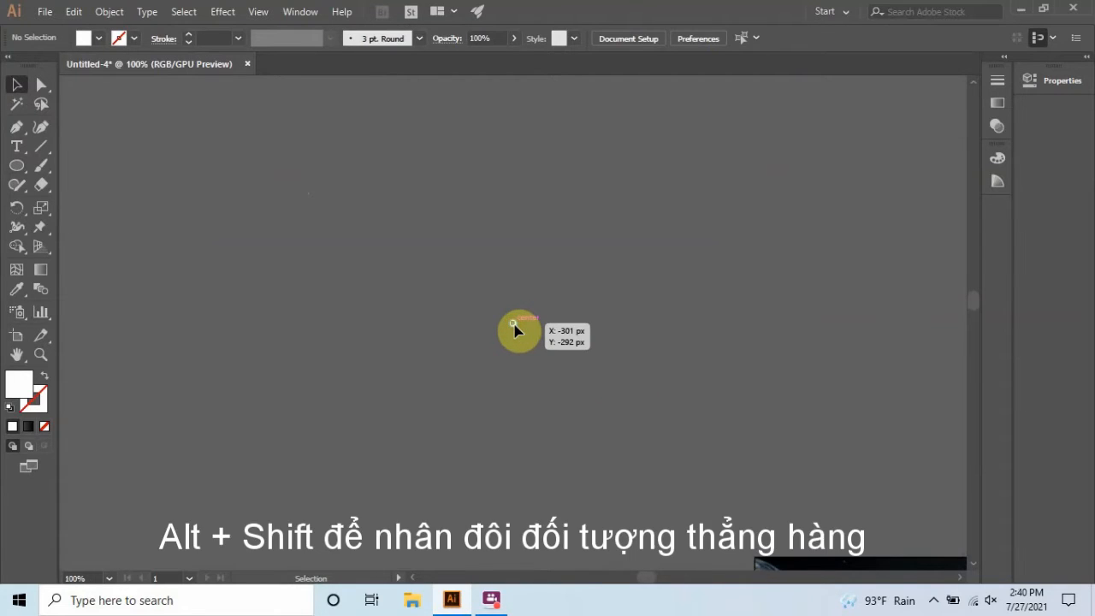
drag(531, 333, 551, 333)
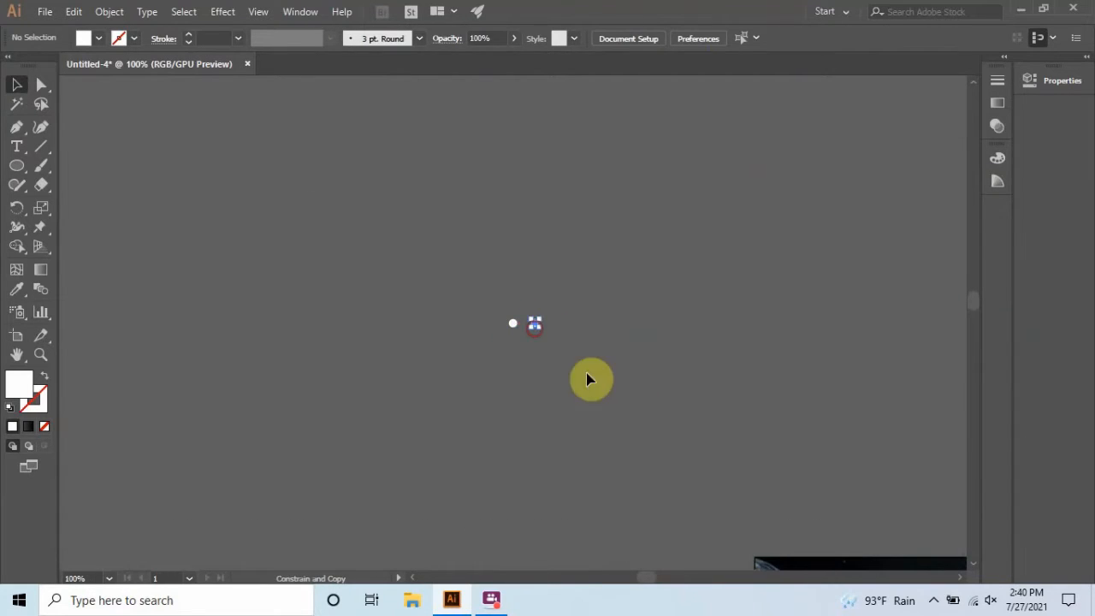
key(ctrl+d)
key(ctrl+d)
key(ctrl+d)
key(ctrl+d)
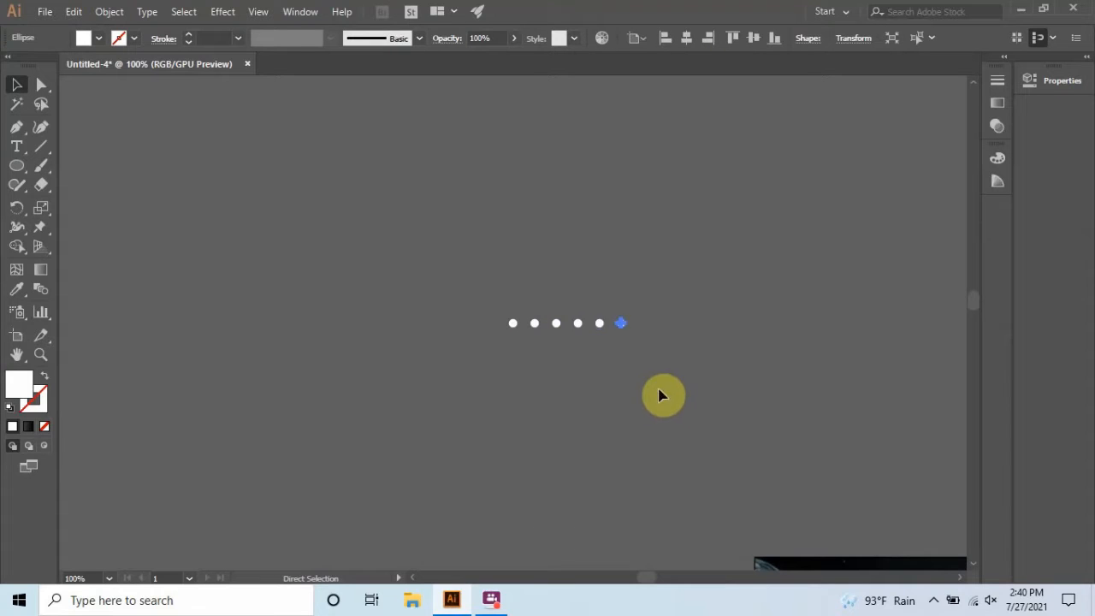
Copy the row of dots straight down and repeat the copy to make a grid of five rows.
drag(465, 291, 697, 386)
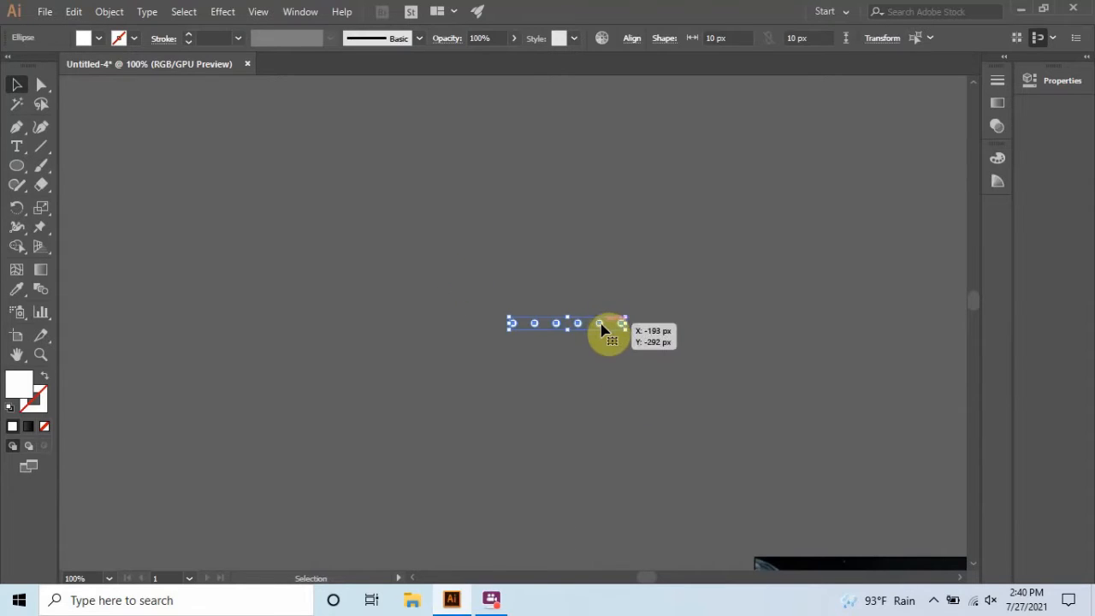
drag(601, 329, 601, 355)
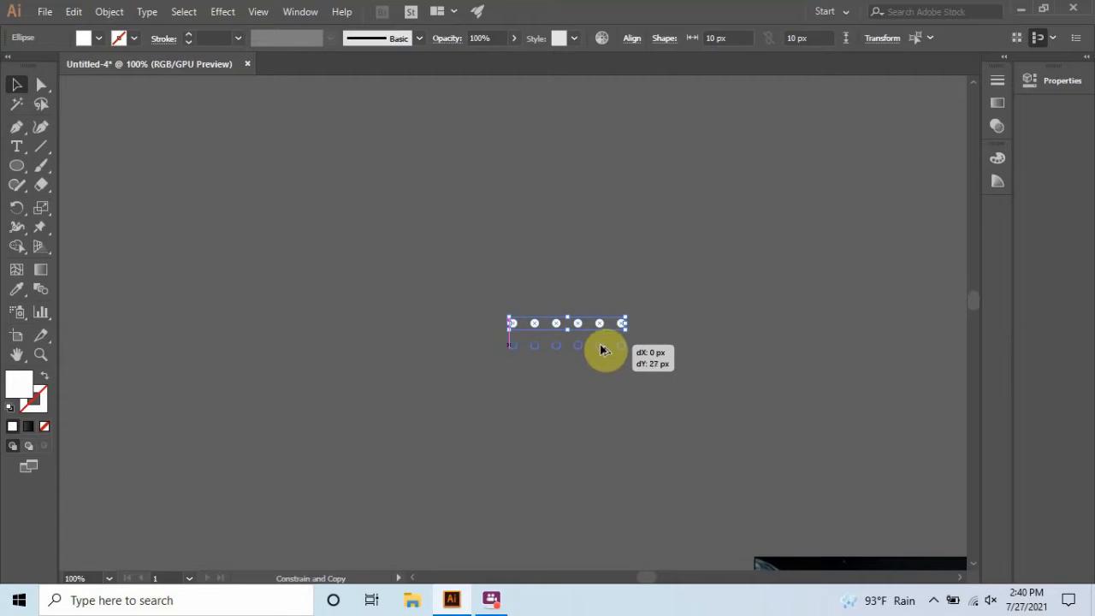
drag(602, 346, 601, 344)
key(ctrl+d)
key(ctrl+d)
key(ctrl+d)
click(330, 227)
Reduce the opacity of the whole dot grid slightly.
drag(448, 261, 715, 464)
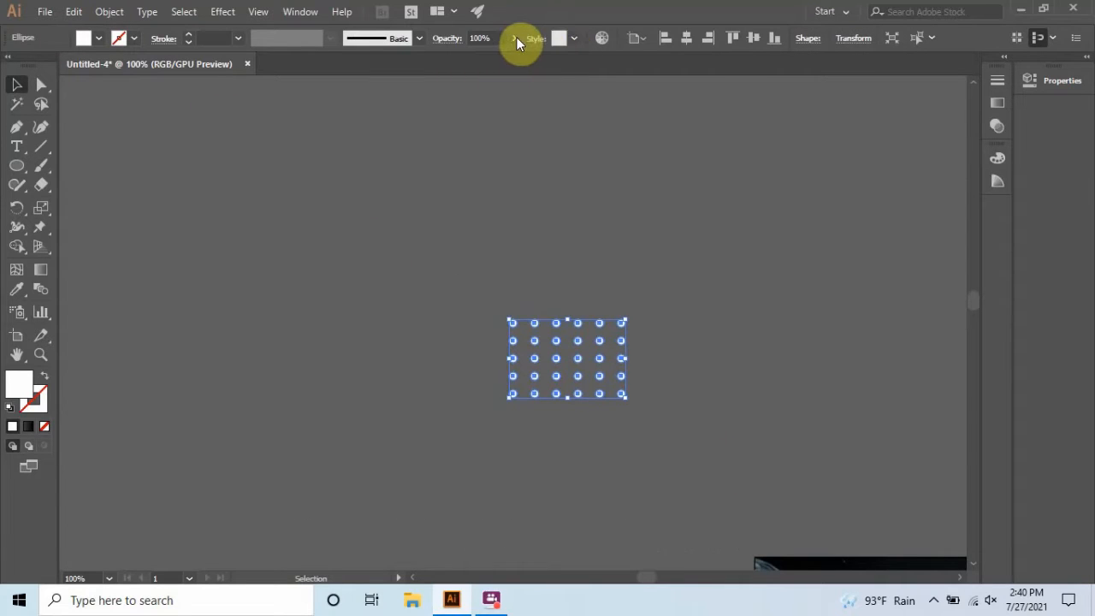
click(492, 38)
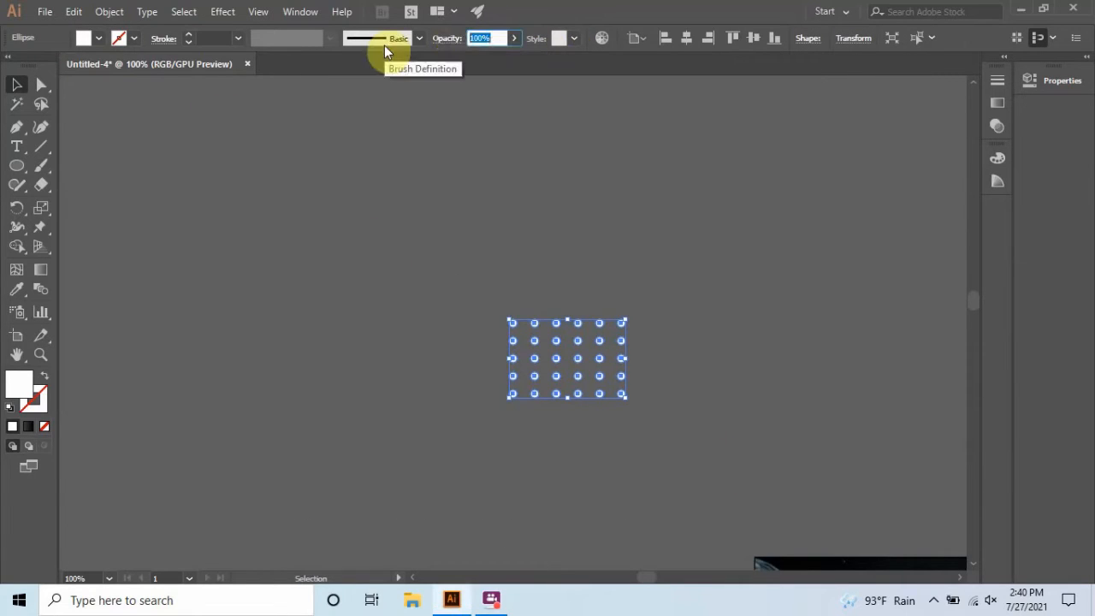
click(386, 220)
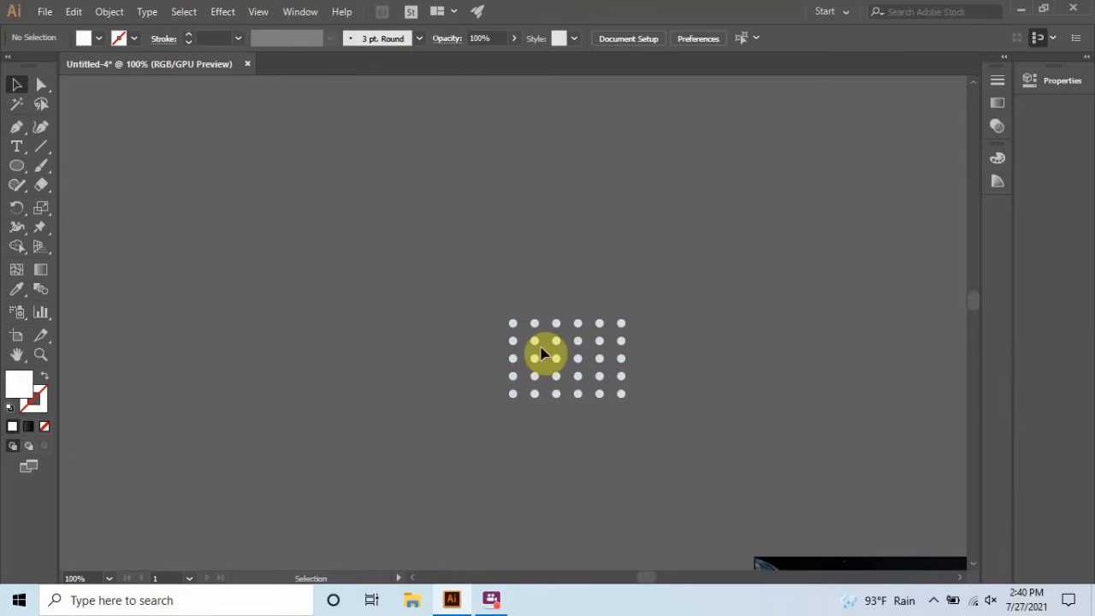
key(a)
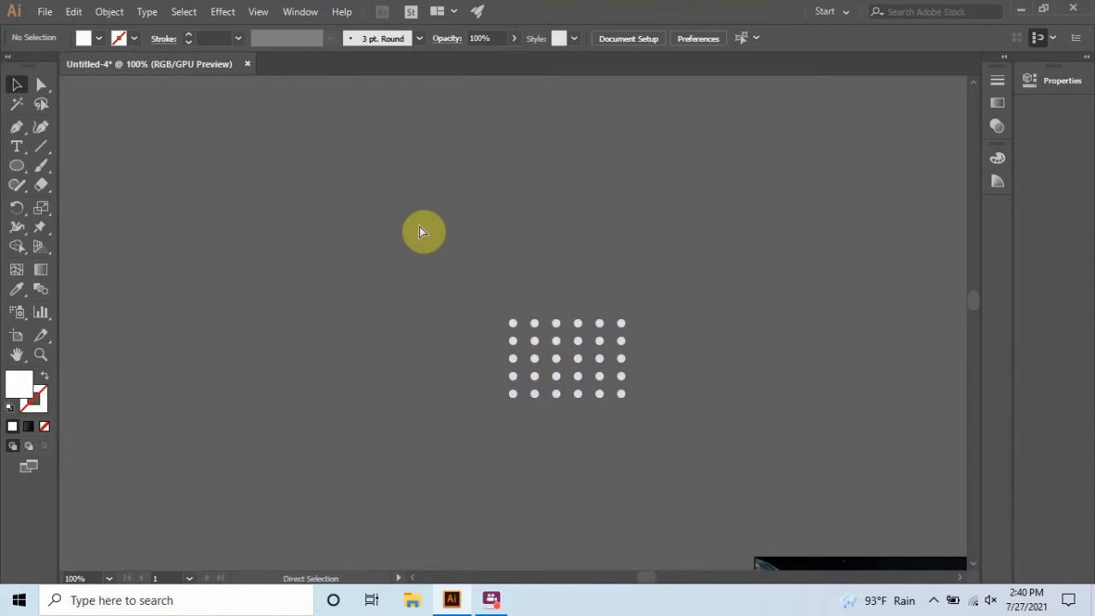
Move the dot grid onto the left pizza image, above the pizza and beside the beer mug.
key(ctrl+minus)
key(v)
scroll(505, 286, down, 3)
drag(548, 217, 753, 394)
click(430, 276)
key(ctrl+minus)
scroll(432, 274, down, 3)
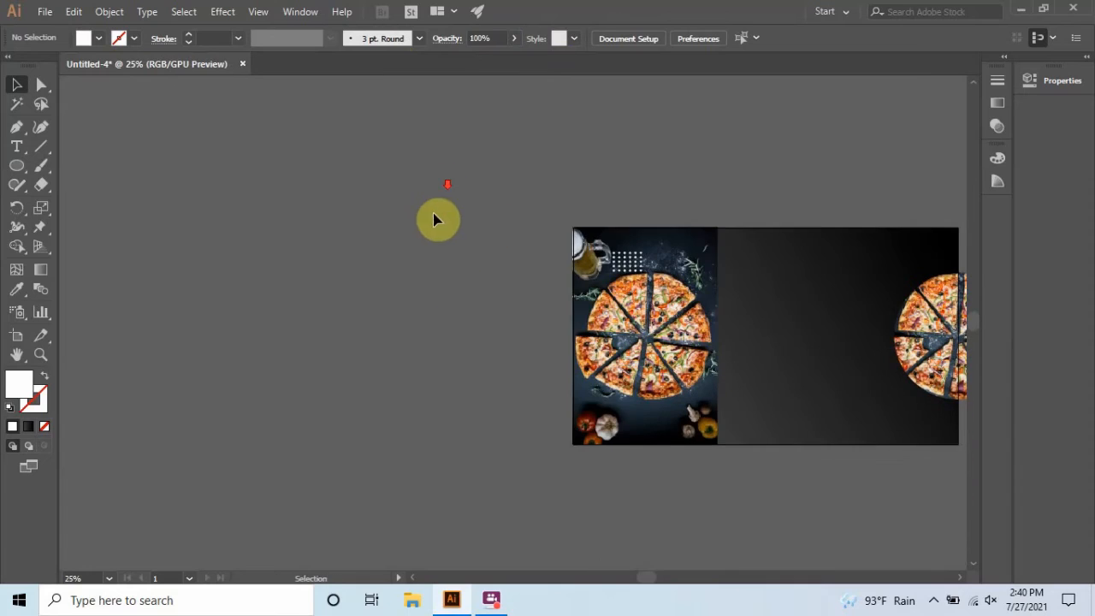
Draw a small square in the artboard's lower-right corner, flush with both edges.
drag(643, 585, 677, 582)
click(16, 165)
click(74, 164)
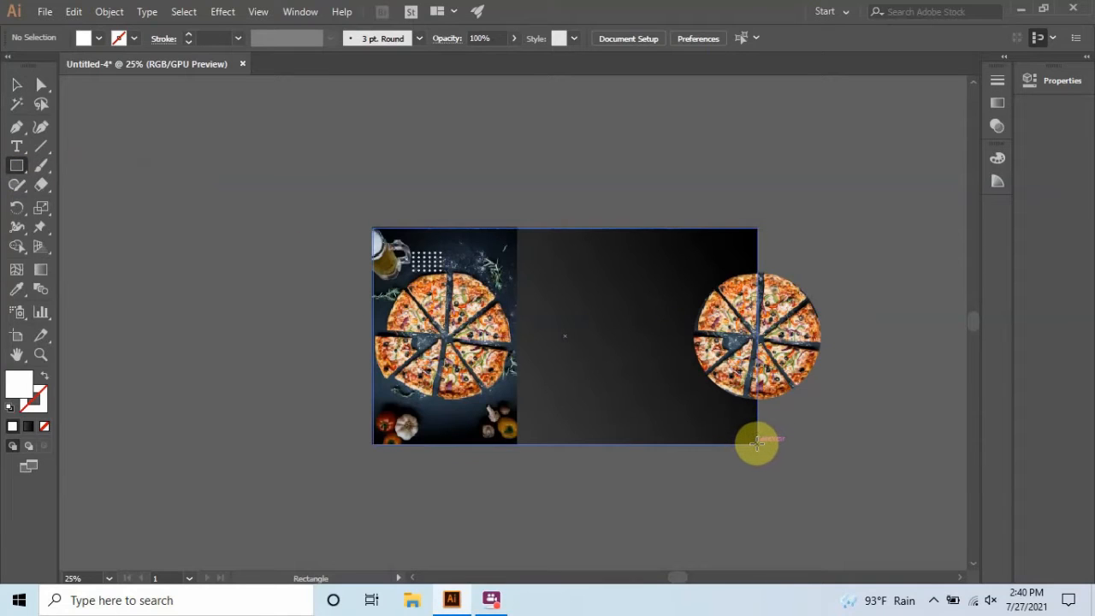
drag(756, 442, 723, 410)
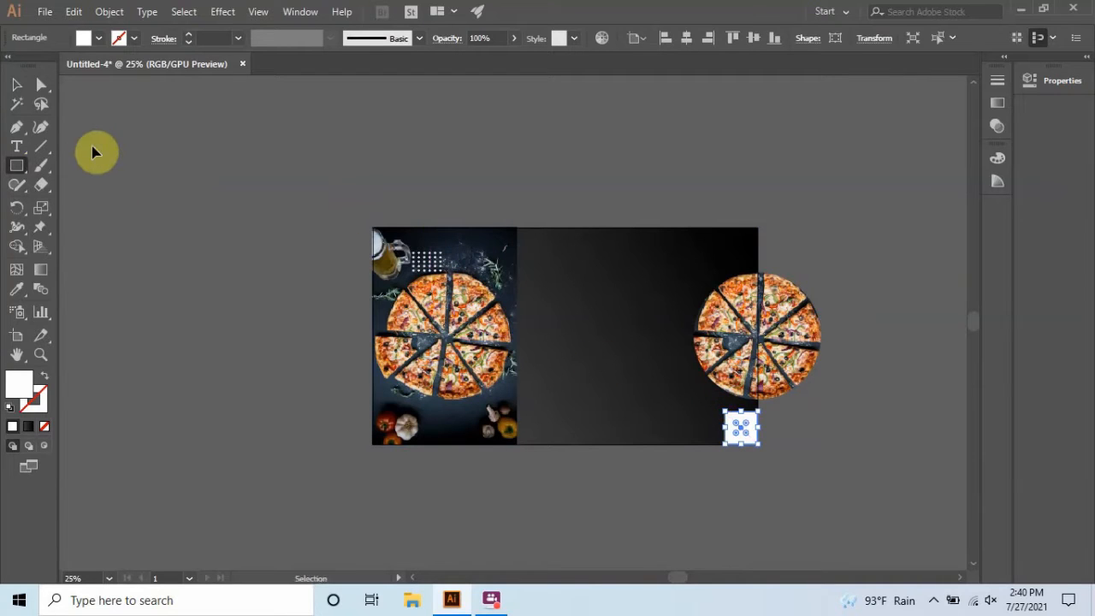
Fill the corner square with orange, RGB 244, 129, 64, and deselect it.
key(ctrl+equal)
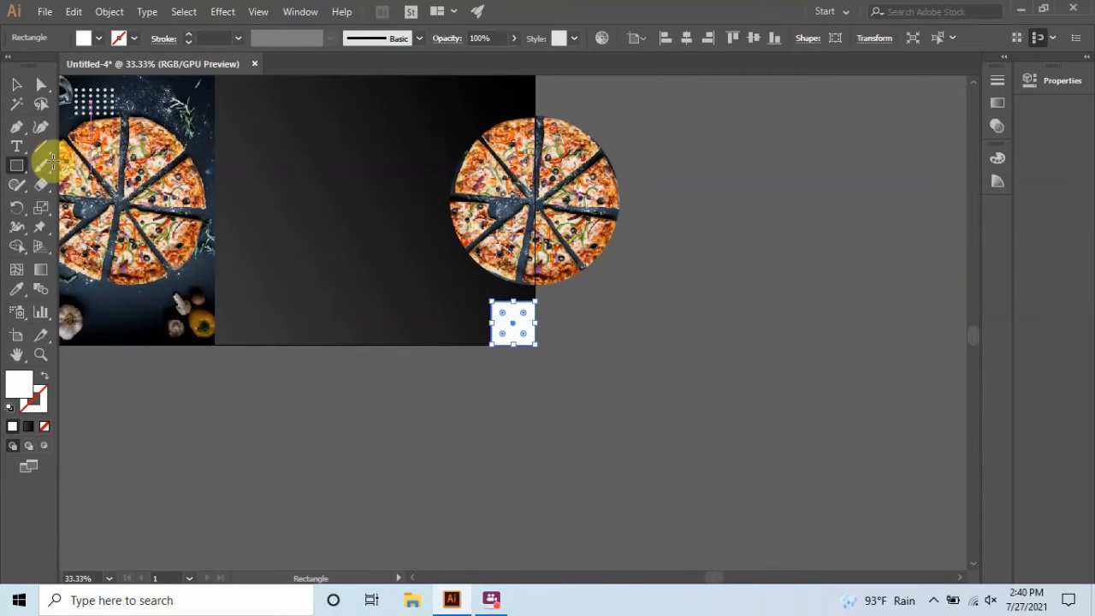
click(15, 84)
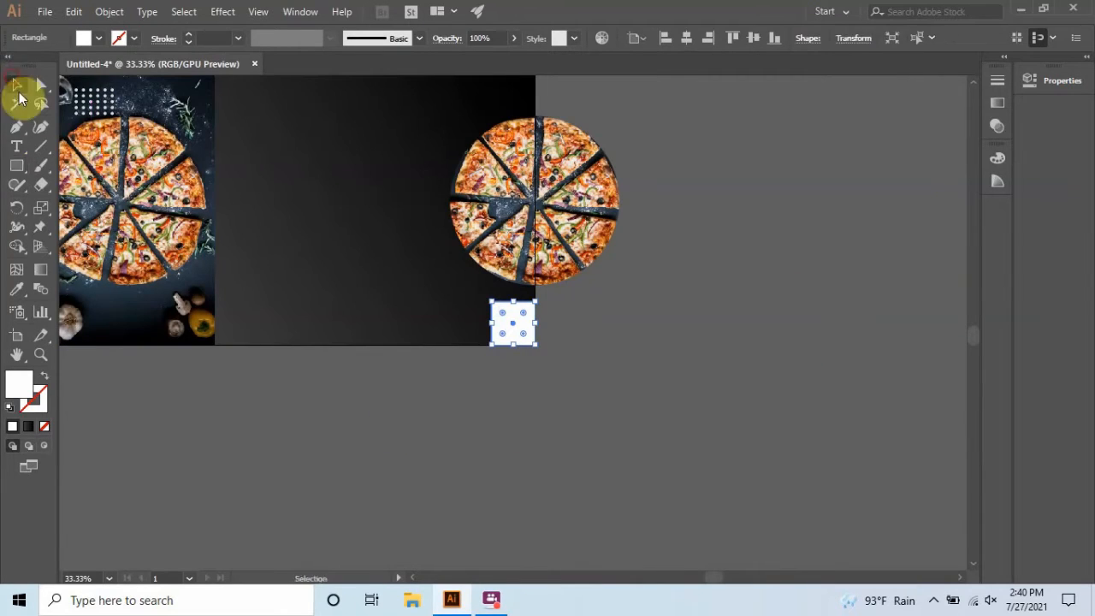
double_click(22, 393)
text(244)
double_click(636, 350)
text(129)
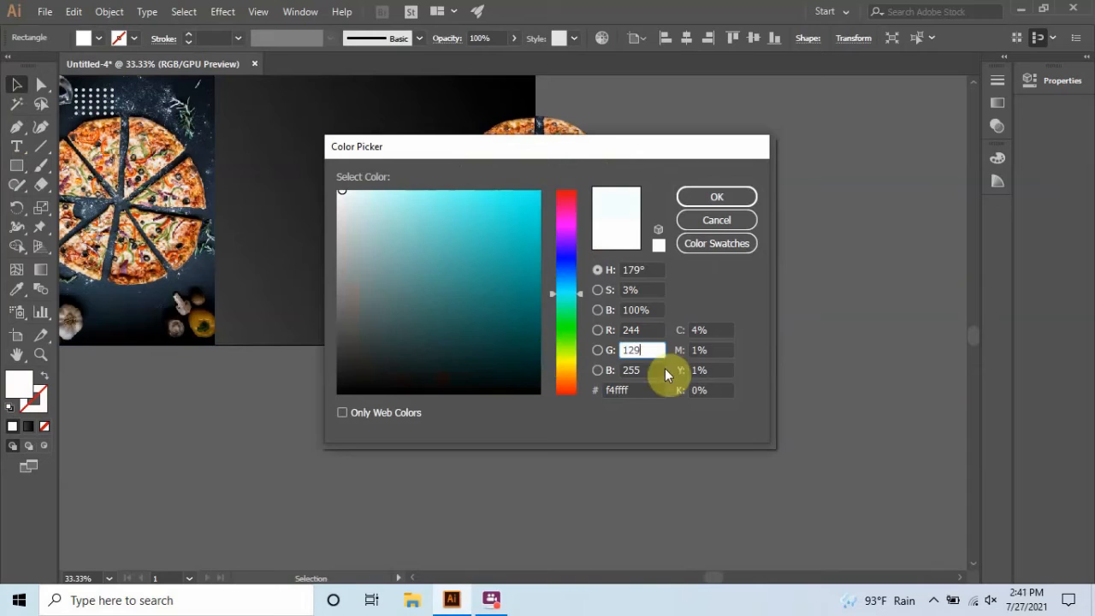
key(Tab)
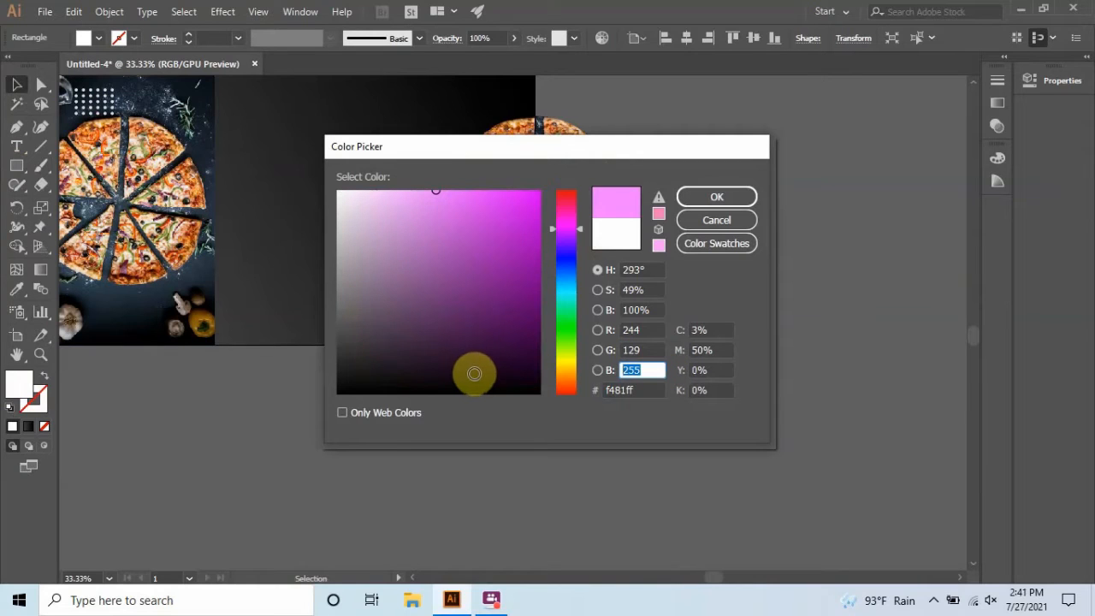
text(64)
key(Tab)
key(Return)
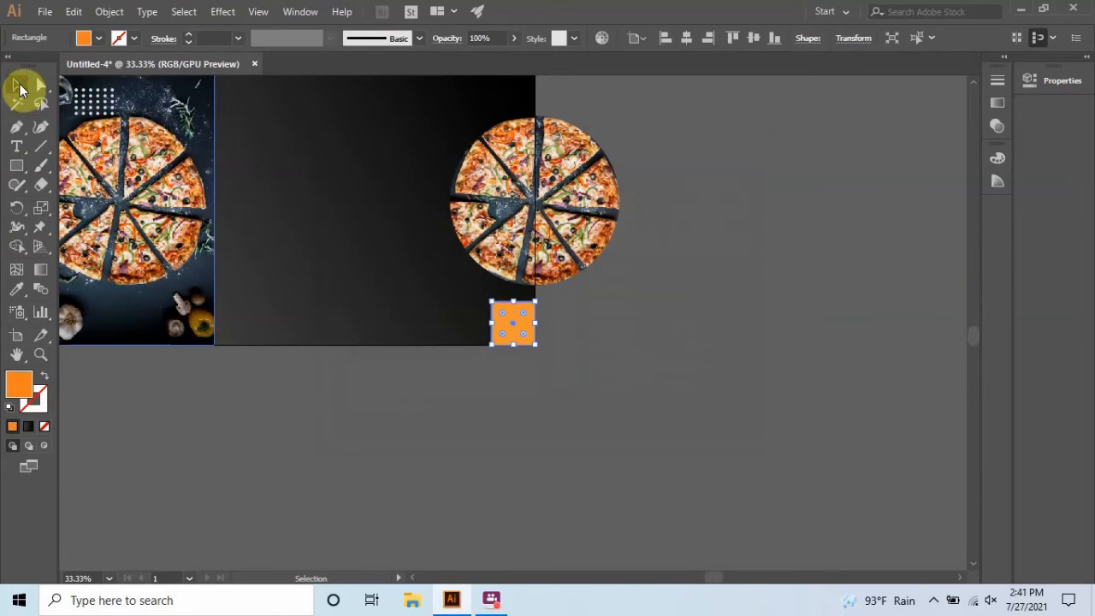
click(479, 436)
key(ctrl+minus)
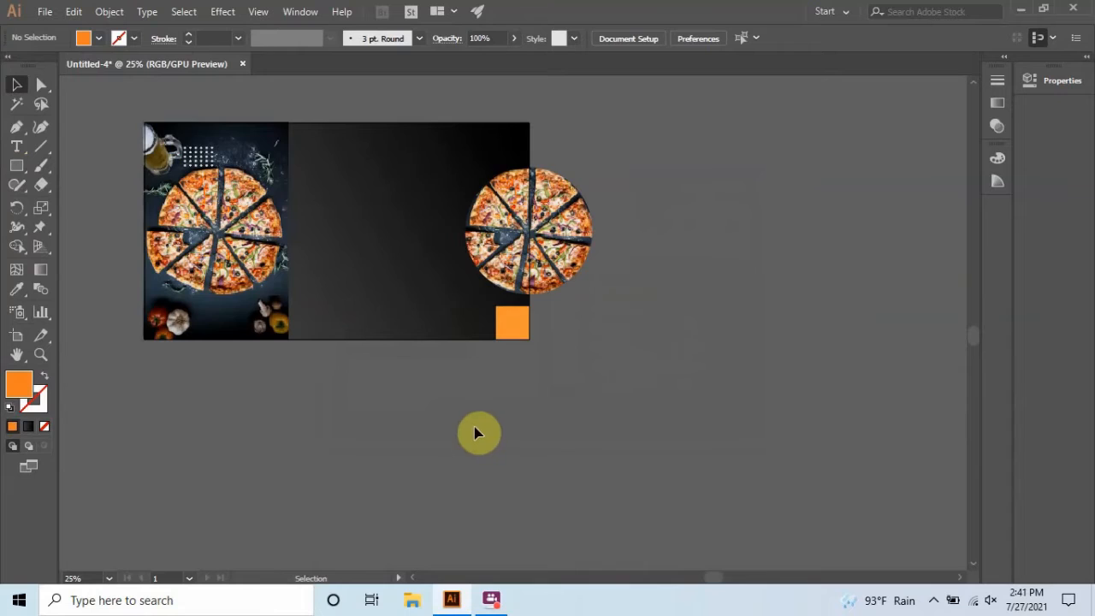
scroll(477, 436, up, 3)
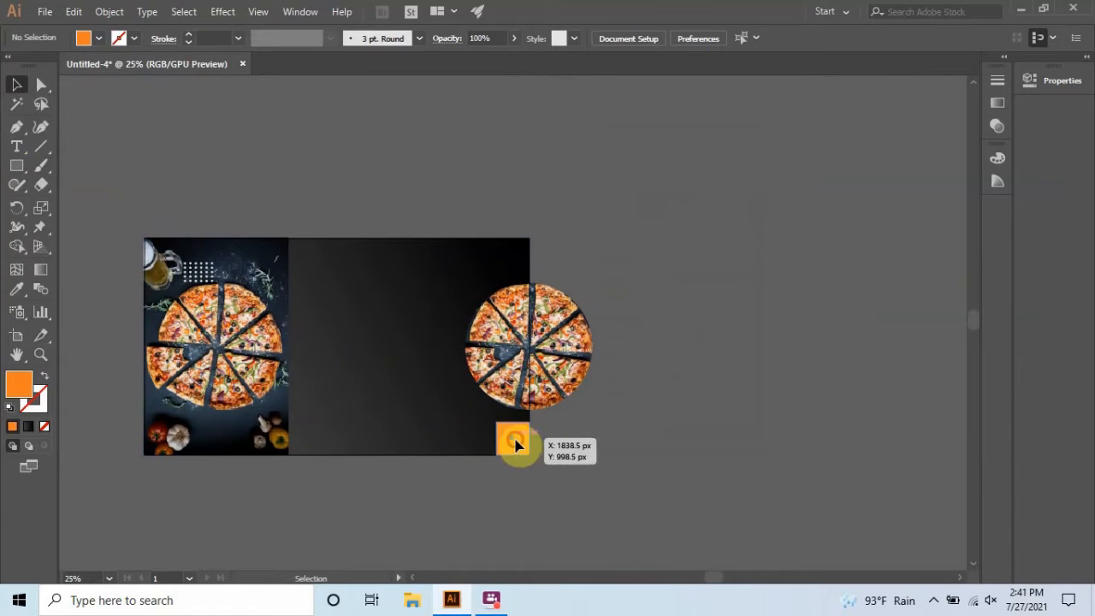
Shrink the orange square slightly, keeping it flush with the artboard's lower-right corner, and deselect it.
click(517, 445)
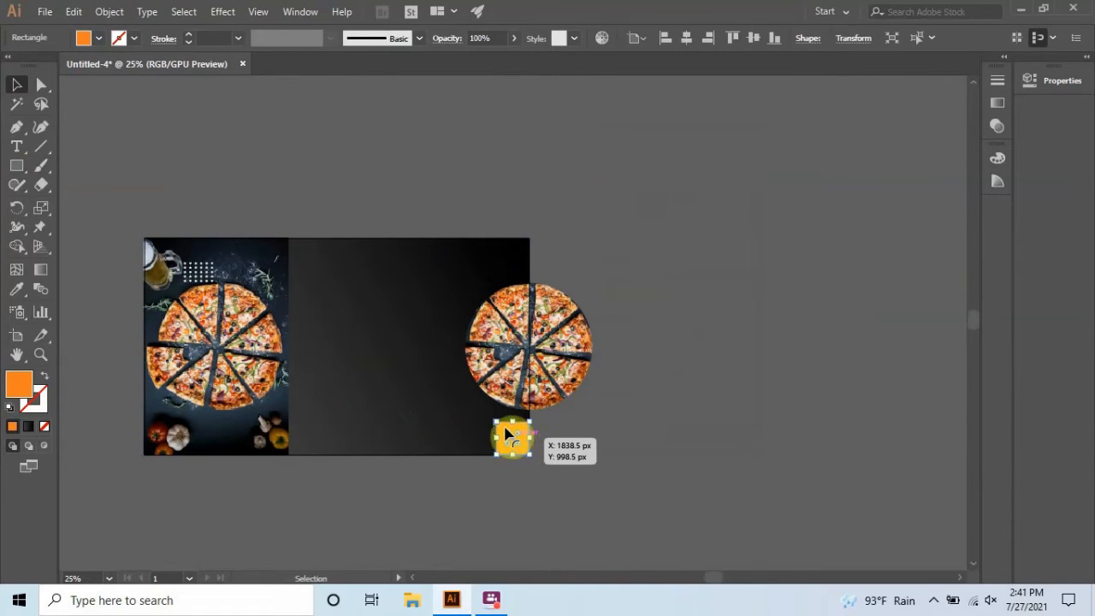
drag(496, 421, 501, 426)
click(549, 446)
Copy the orange square to the artboard's upper edge beside the pizza photo and widen it into a rectangle about twice as wide.
click(516, 445)
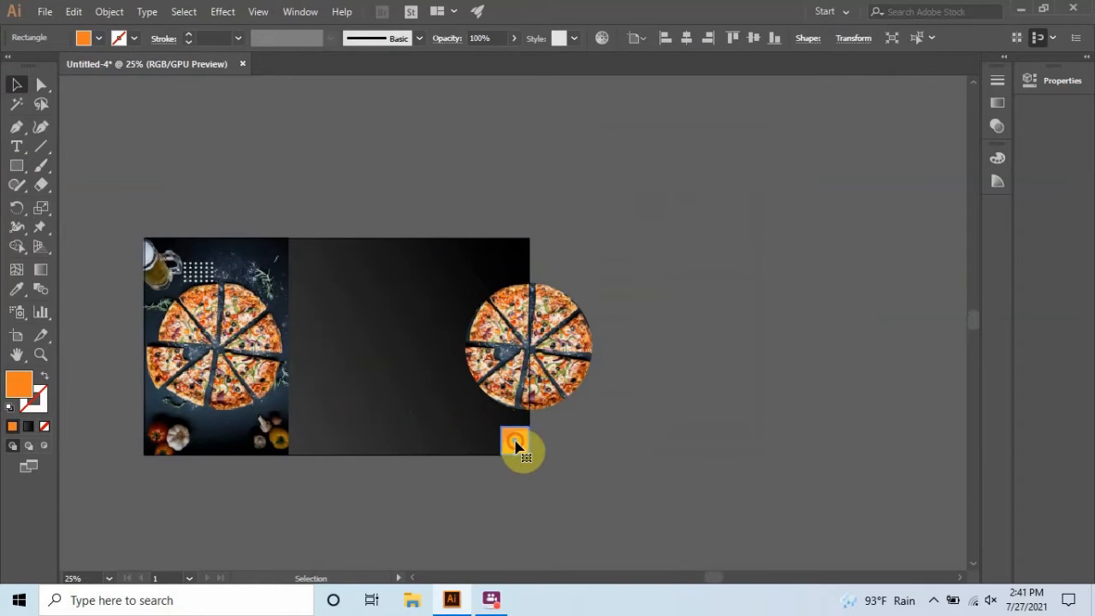
drag(516, 445, 304, 257)
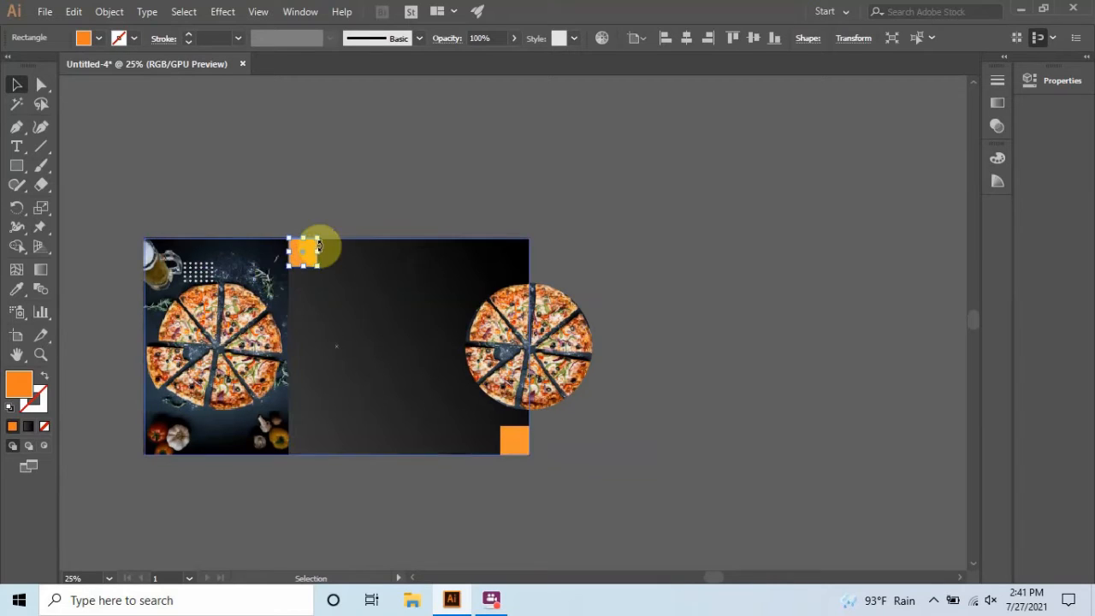
drag(318, 252, 347, 250)
click(347, 194)
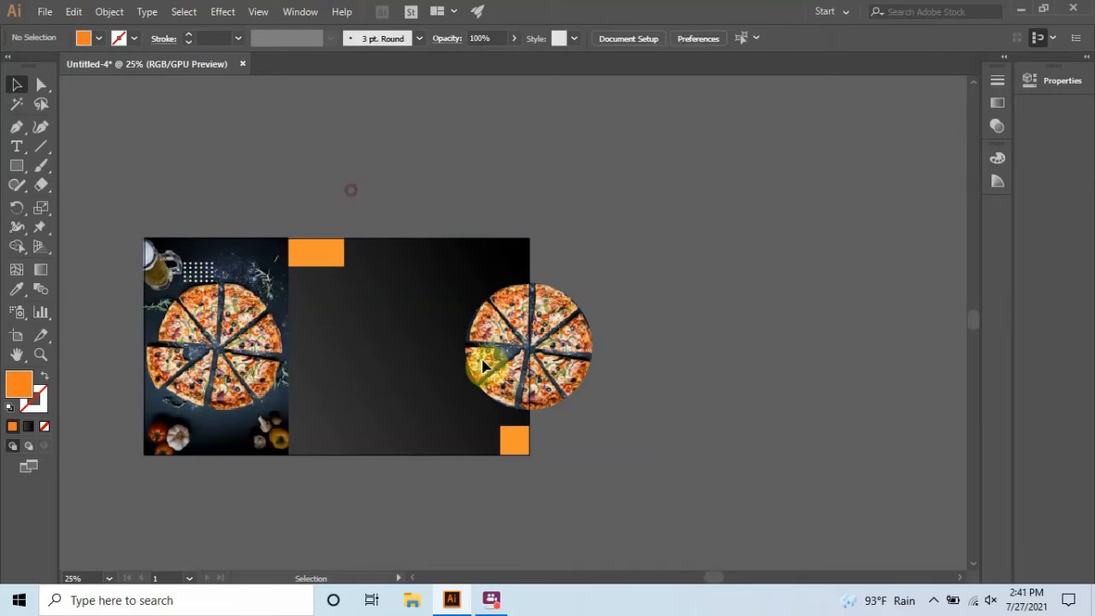
Place an enlarged copy of the orange square in the photo's lower-left corner and set its opacity to 56%.
drag(516, 445, 201, 398)
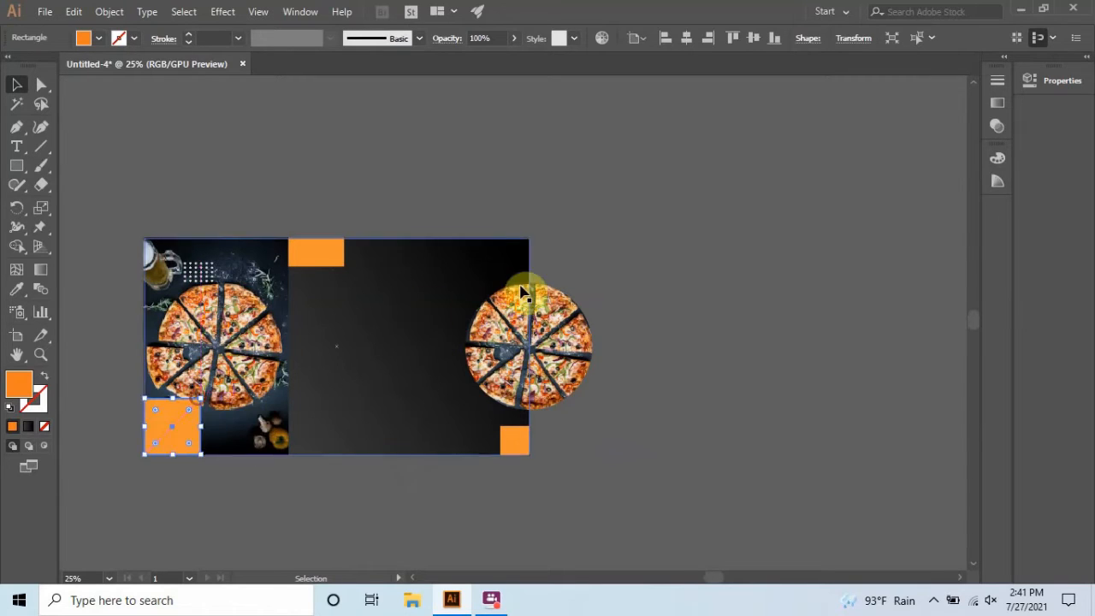
click(505, 39)
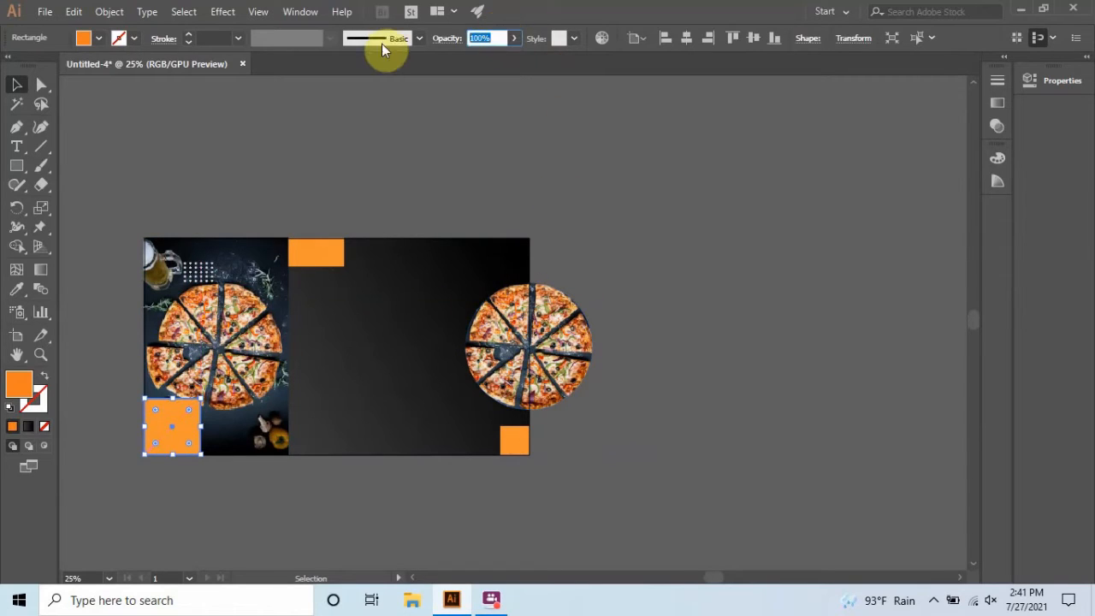
text(50)
key(Return)
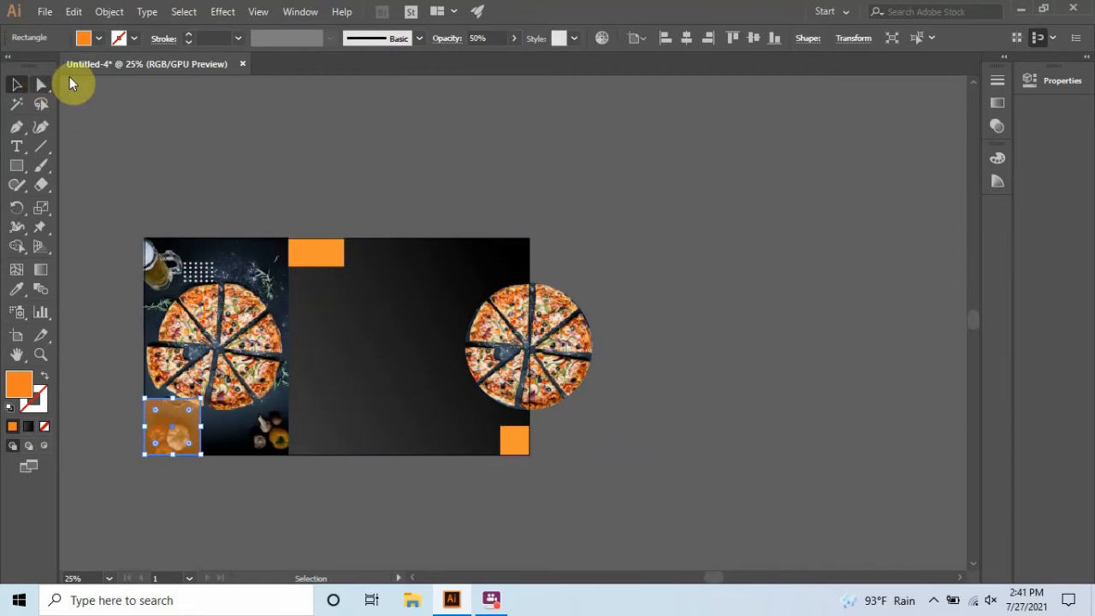
click(504, 34)
text(55)
key(Return)
click(225, 168)
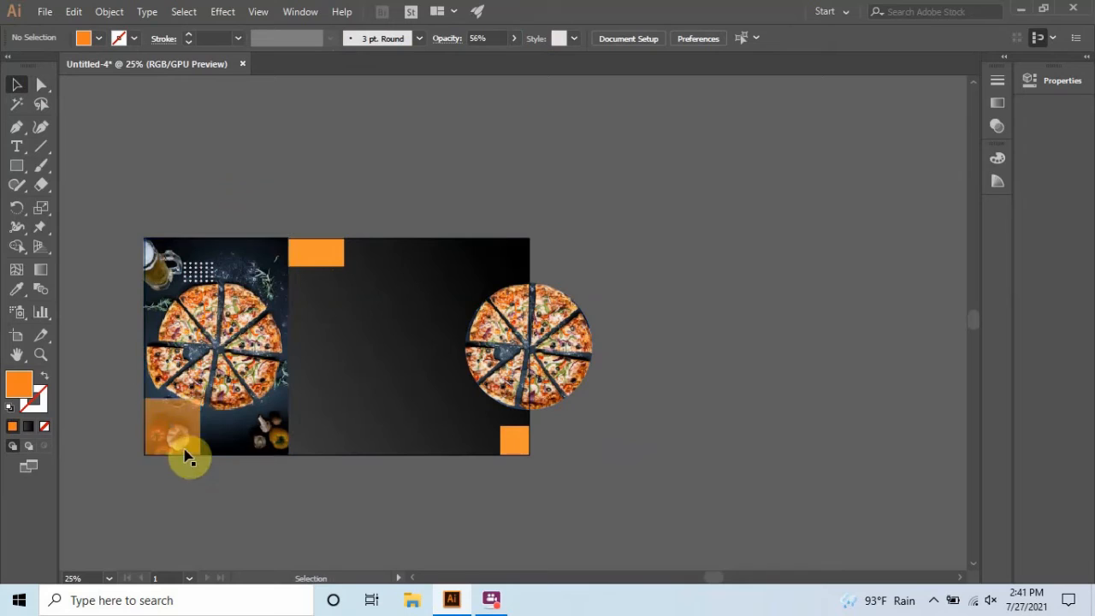
Copy the dot grid to just below the round pizza, overlapping the top of the lower-right orange square.
key(ctrl+plus)
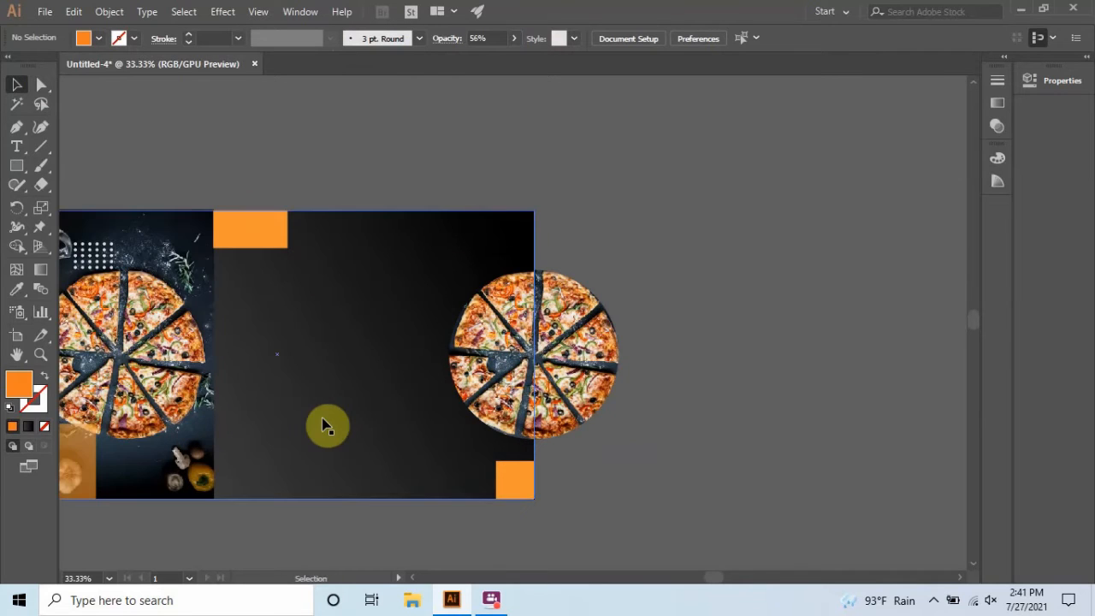
scroll(799, 494, down, 2)
scroll(713, 575, left, 5)
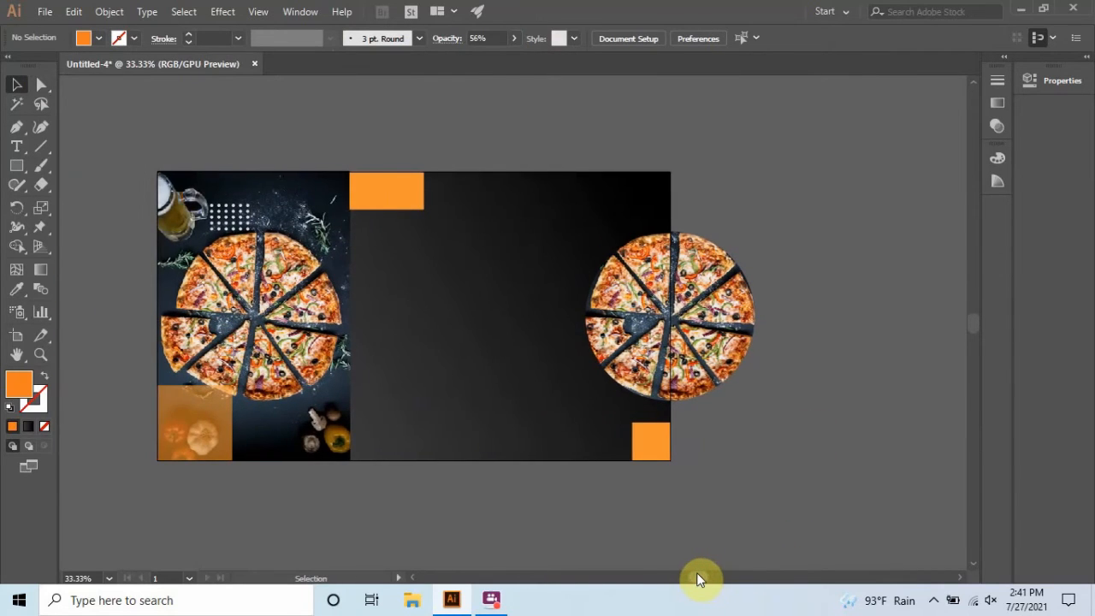
drag(355, 456, 675, 438)
click(809, 443)
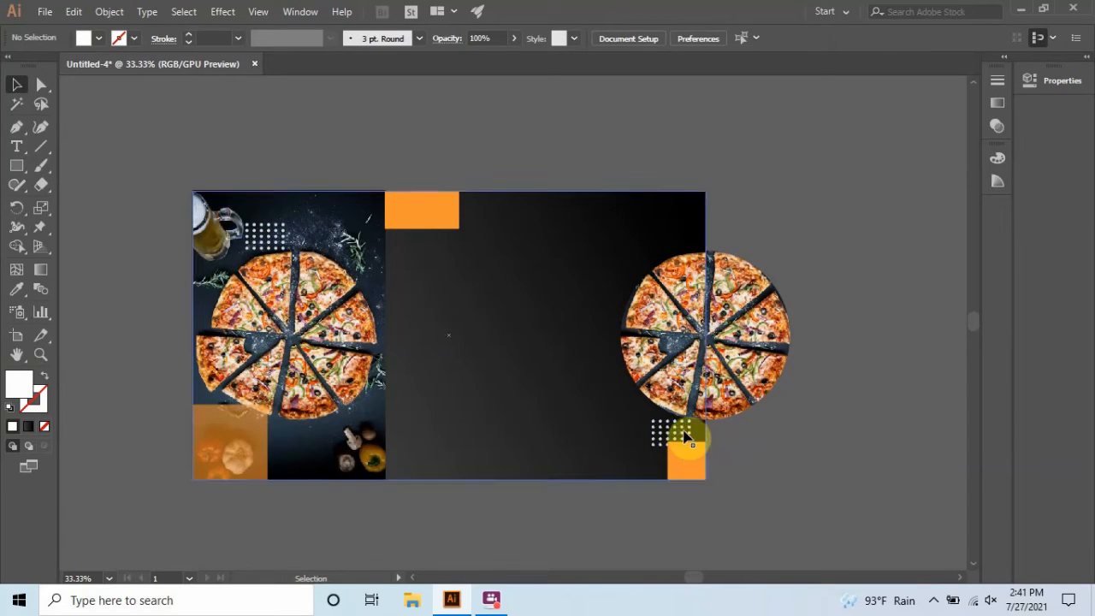
Bring the copied dot grid to the front of the stacking order and deselect it.
right_click(680, 436)
mouse_move(762, 351)
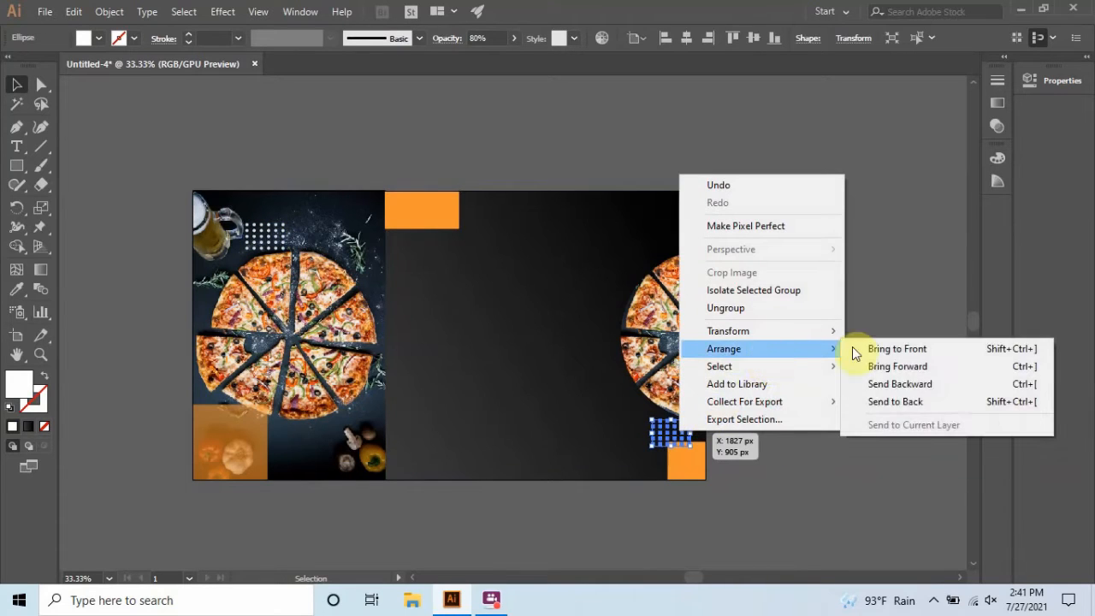
click(922, 349)
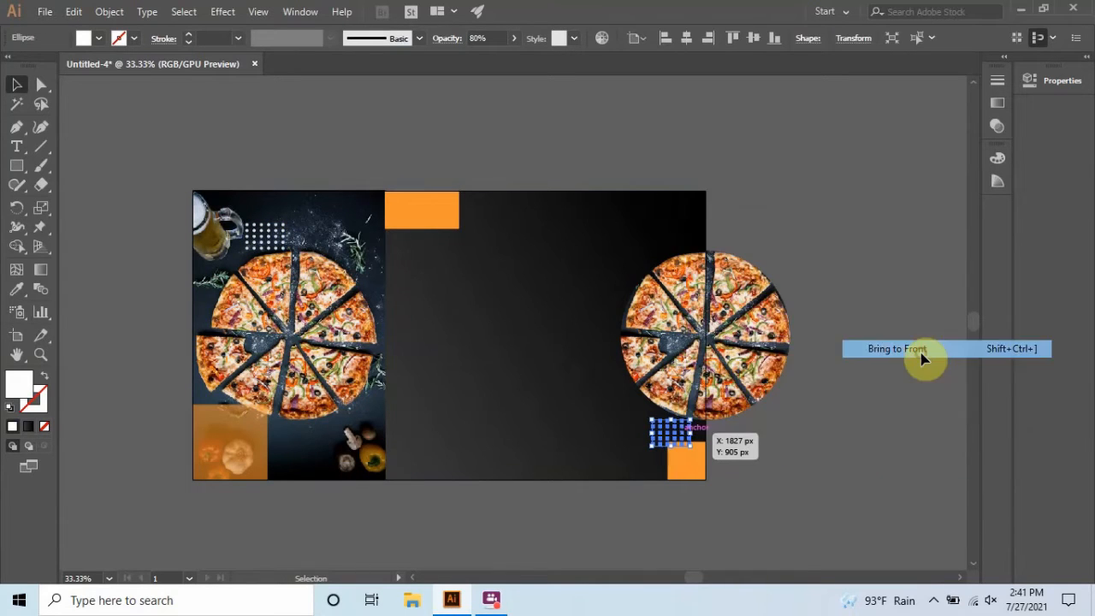
click(853, 464)
scroll(775, 455, down, 2)
scroll(774, 453, up, 1)
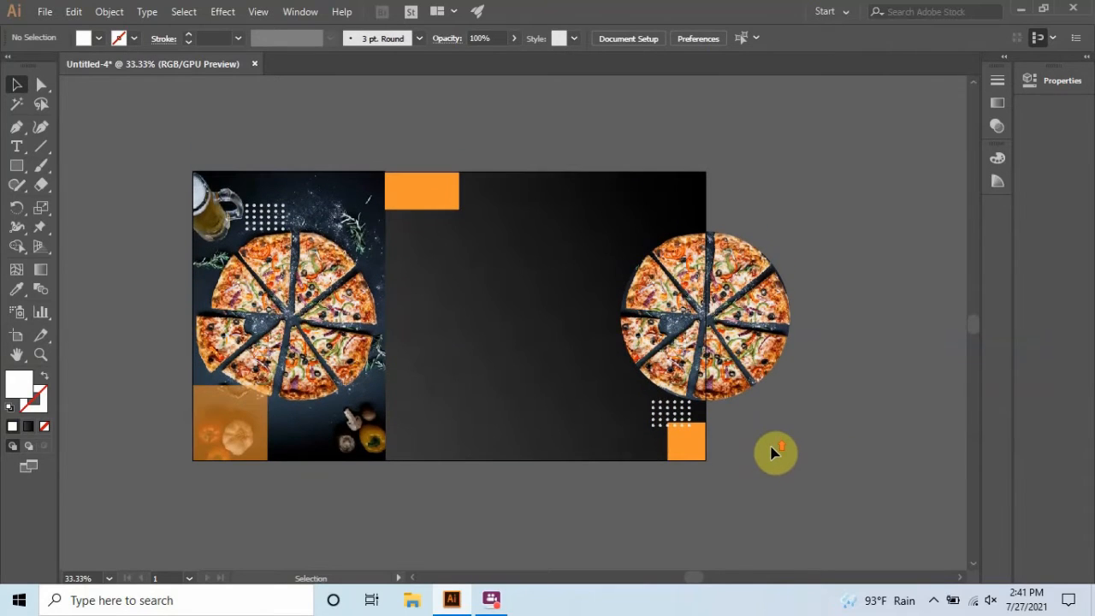
Add the text "LOGO" at 60 pt above the artboard, over the orange rectangle.
click(17, 146)
click(384, 155)
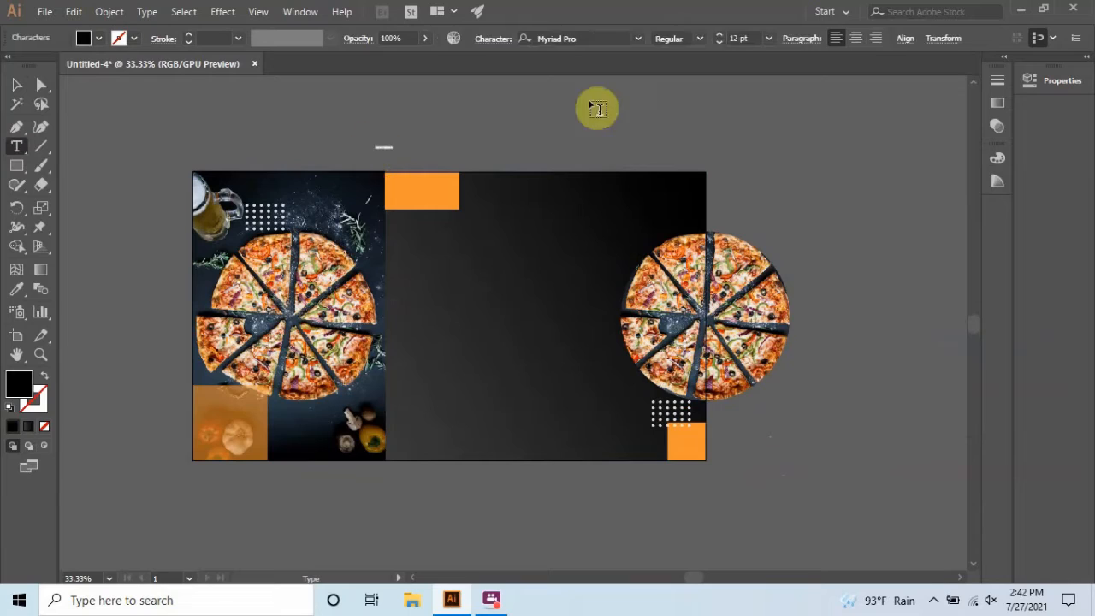
click(767, 38)
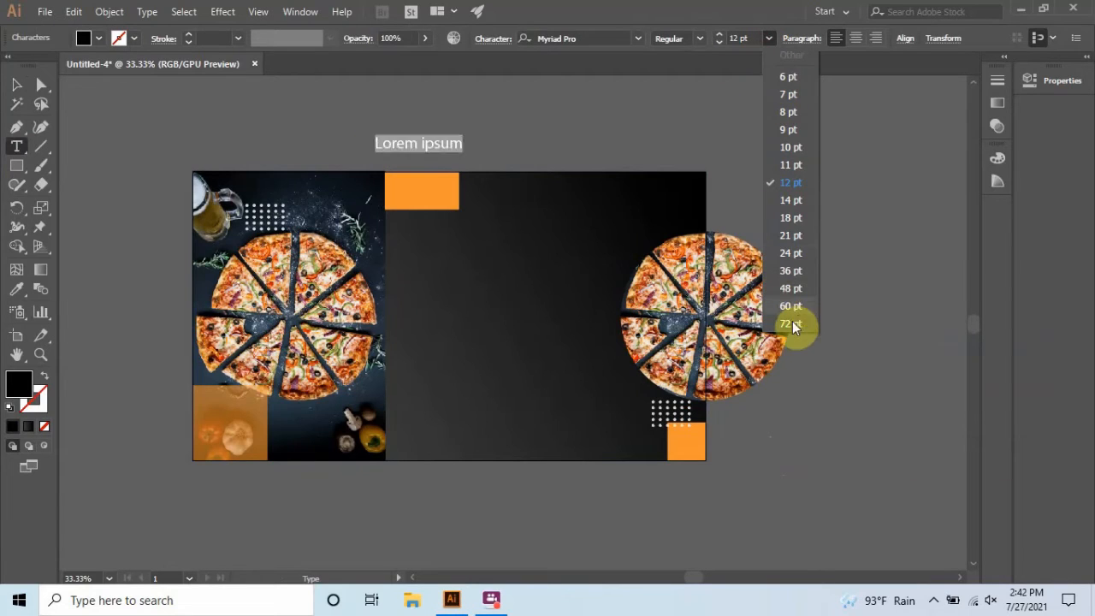
click(793, 305)
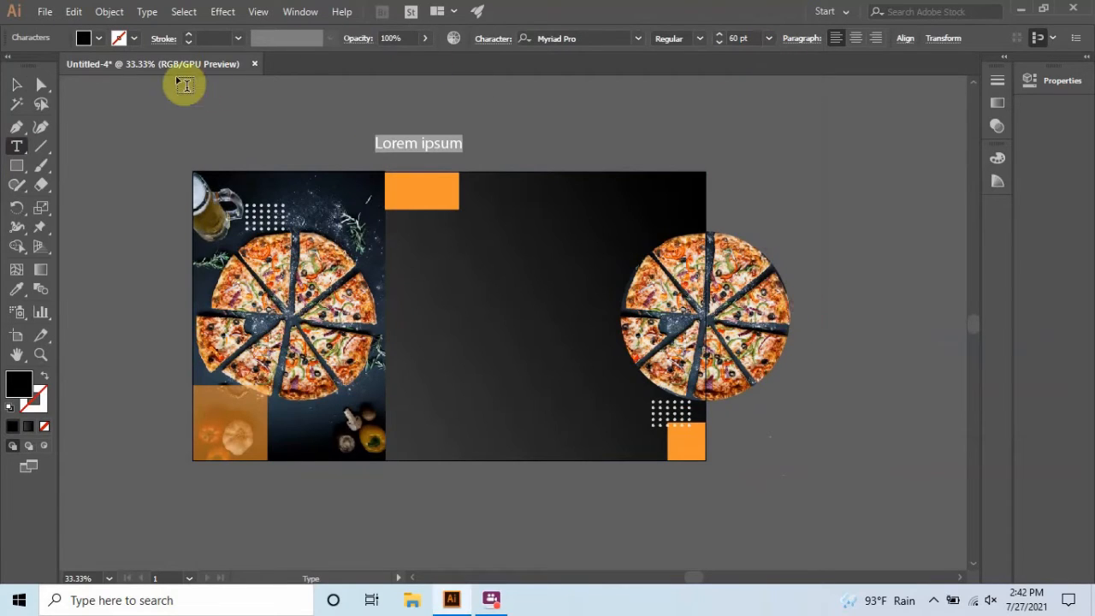
text(lo)
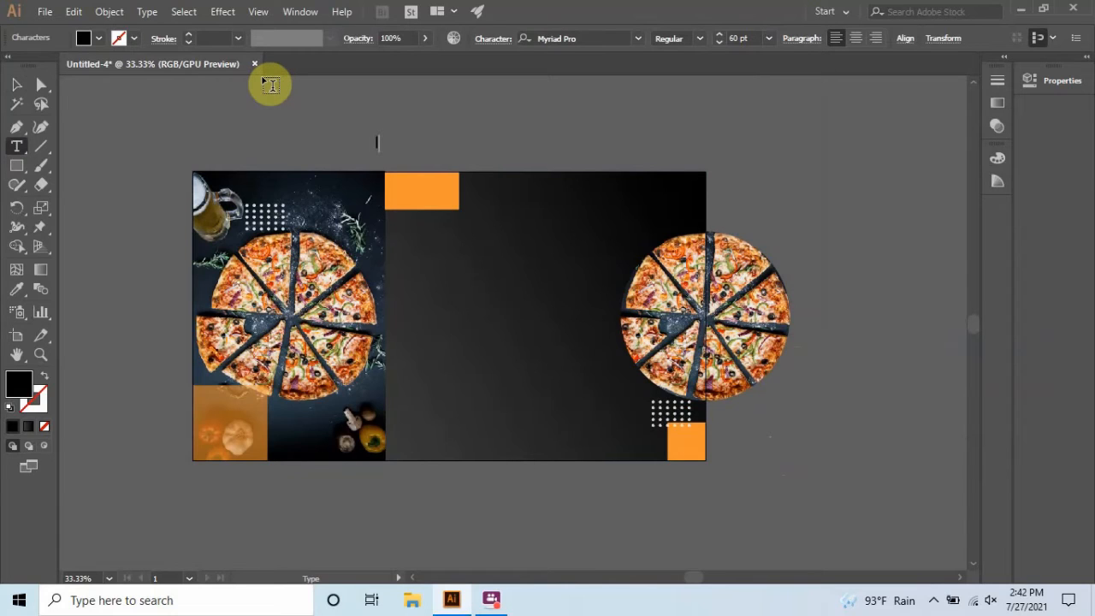
text(GO)
click(16, 84)
Set the LOGO text's font to Roboto Bold.
click(607, 41)
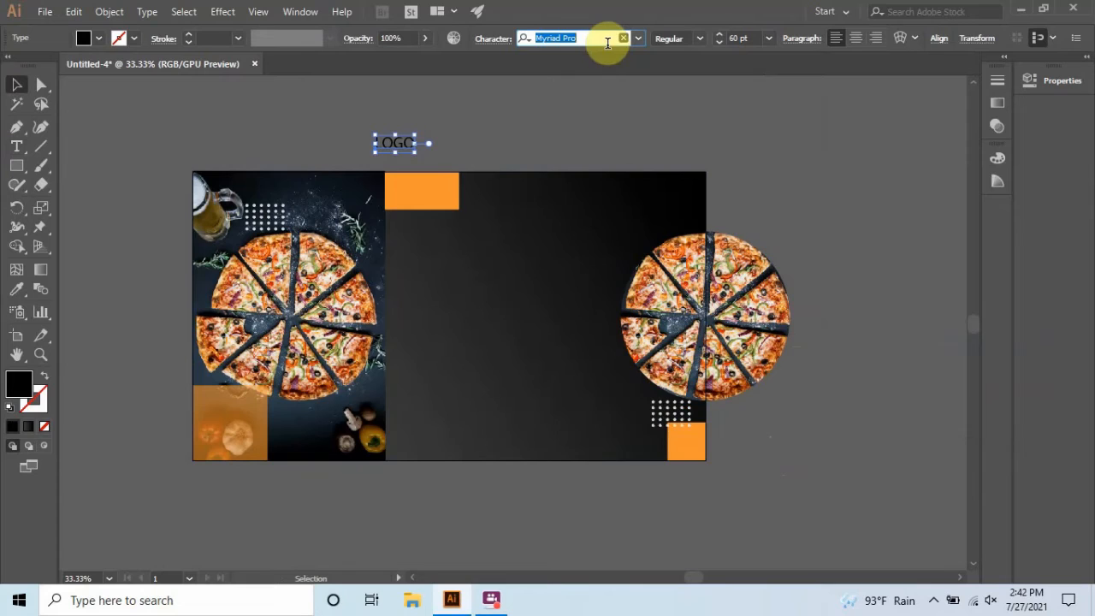
text(RO)
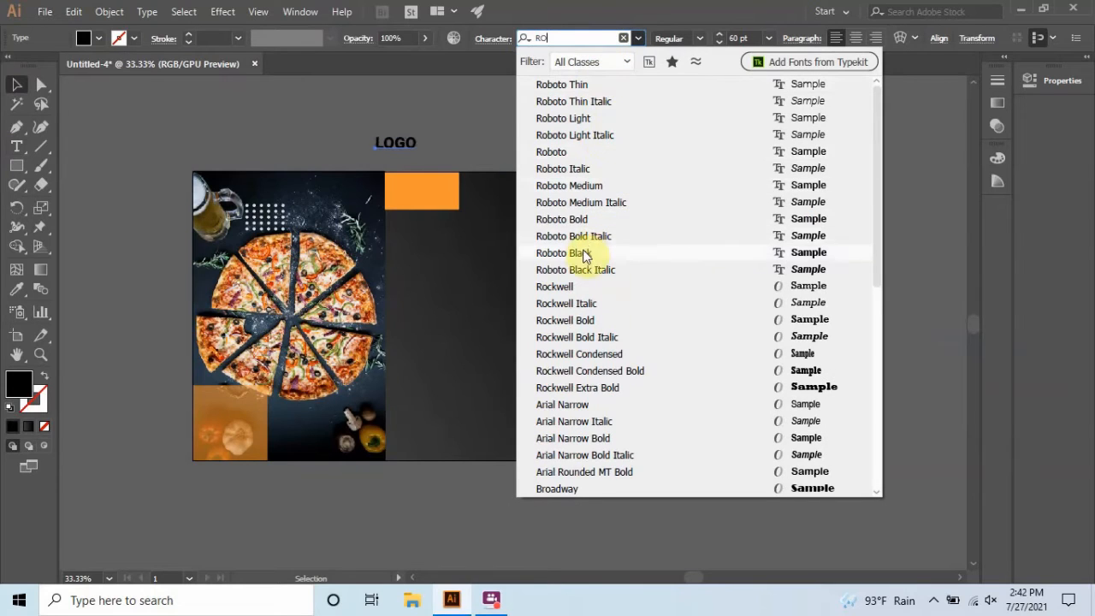
click(585, 220)
Center the LOGO text on the upper orange rectangle and fill it with white.
drag(404, 150, 429, 198)
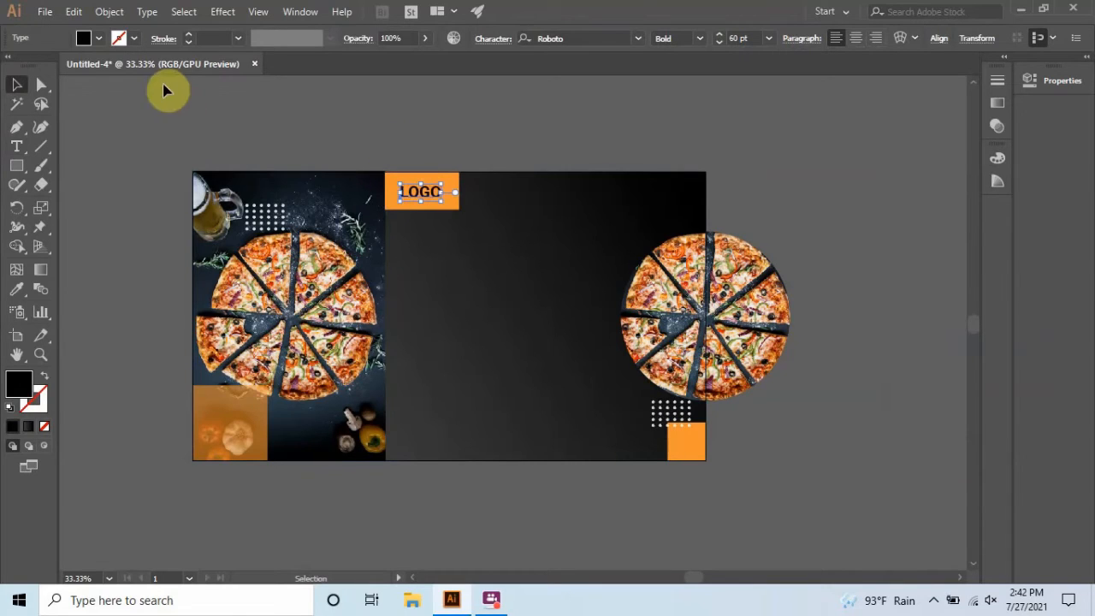
click(85, 38)
click(34, 65)
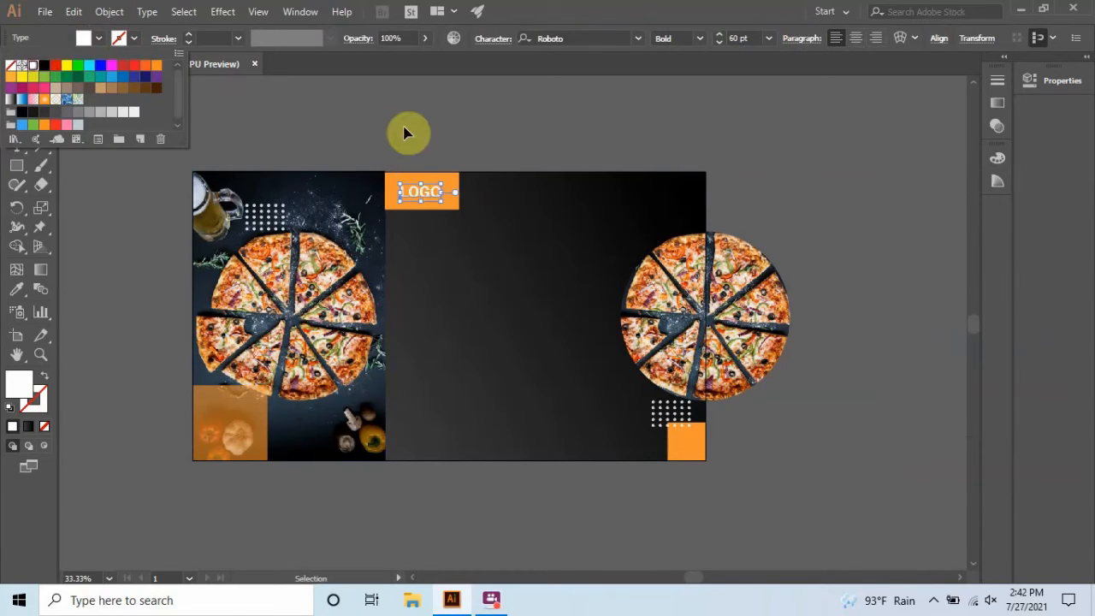
click(398, 130)
click(519, 175)
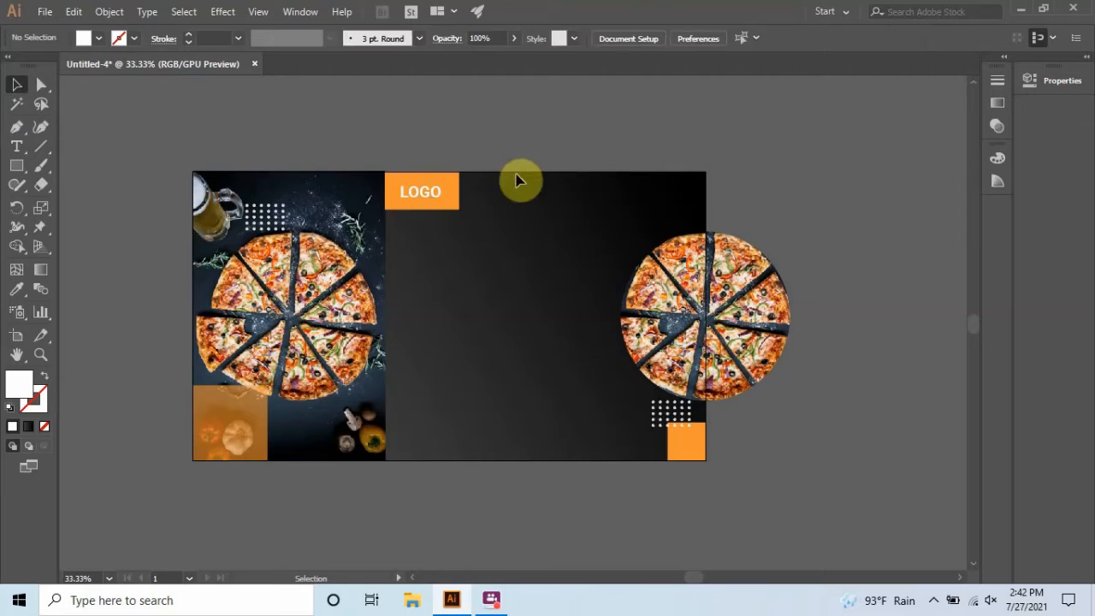
Add the text "FOOD" in 60 pt Roboto Bold above the artboard.
click(13, 149)
click(407, 110)
key(BackSpace)
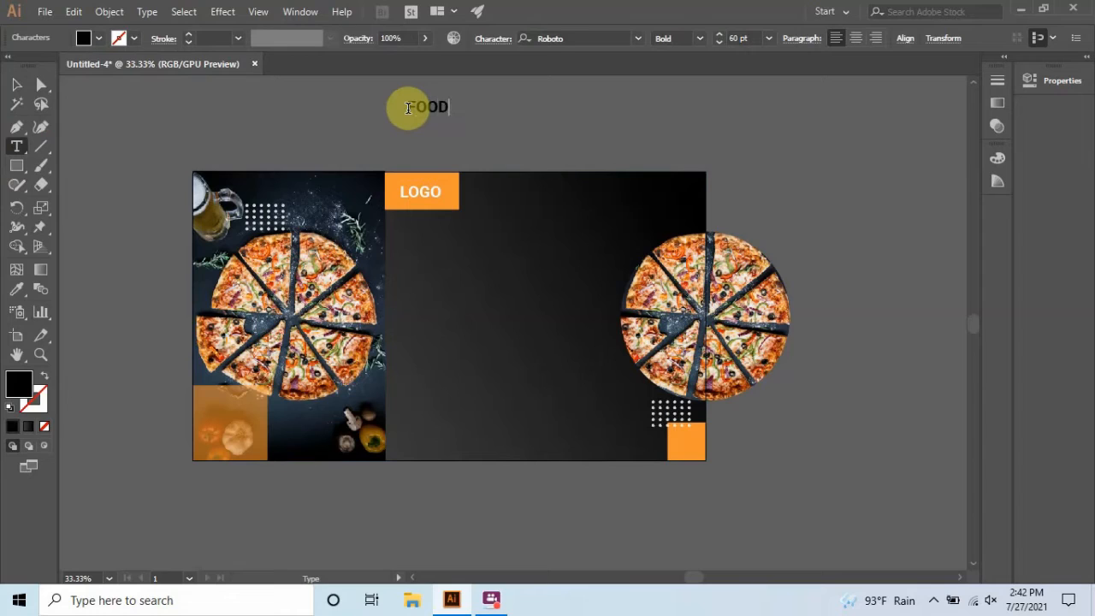
click(19, 89)
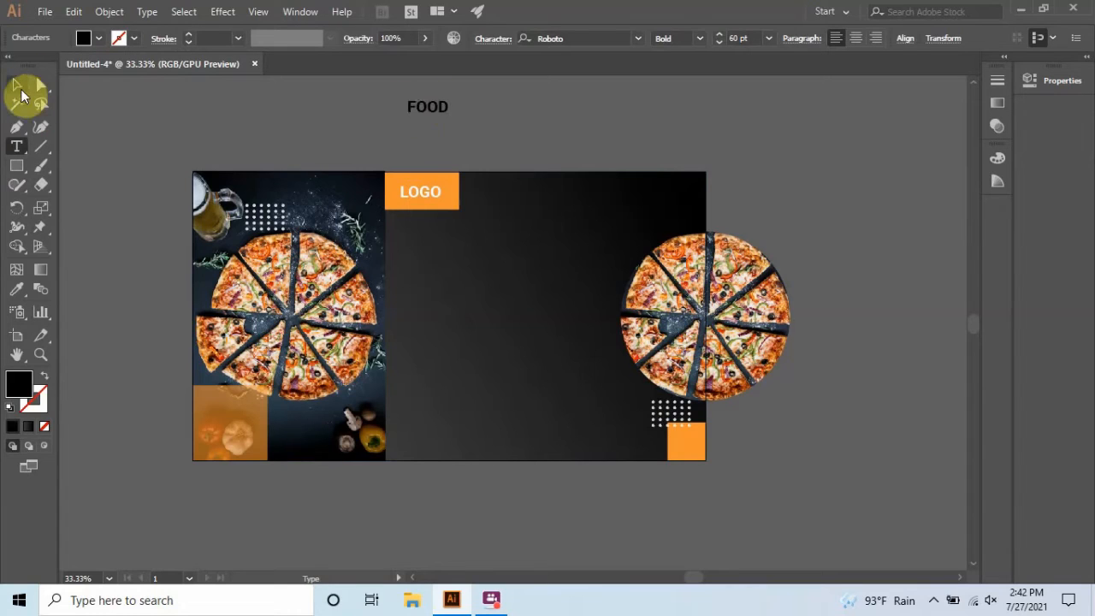
Duplicate the FOOD text directly below itself and change the copy to "RESTAURANT".
click(436, 111)
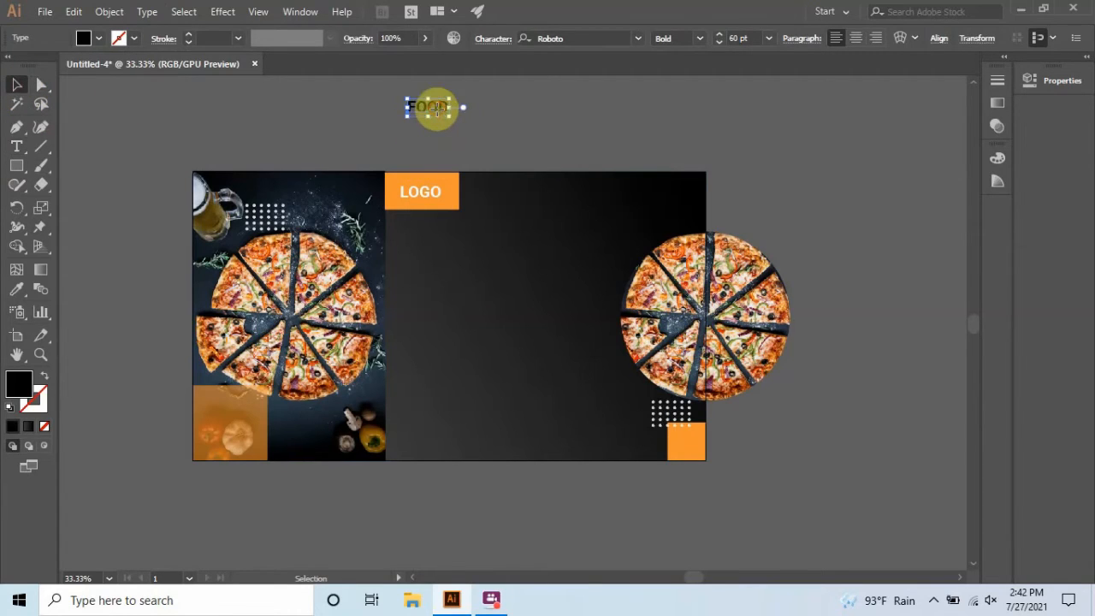
drag(437, 112, 419, 125)
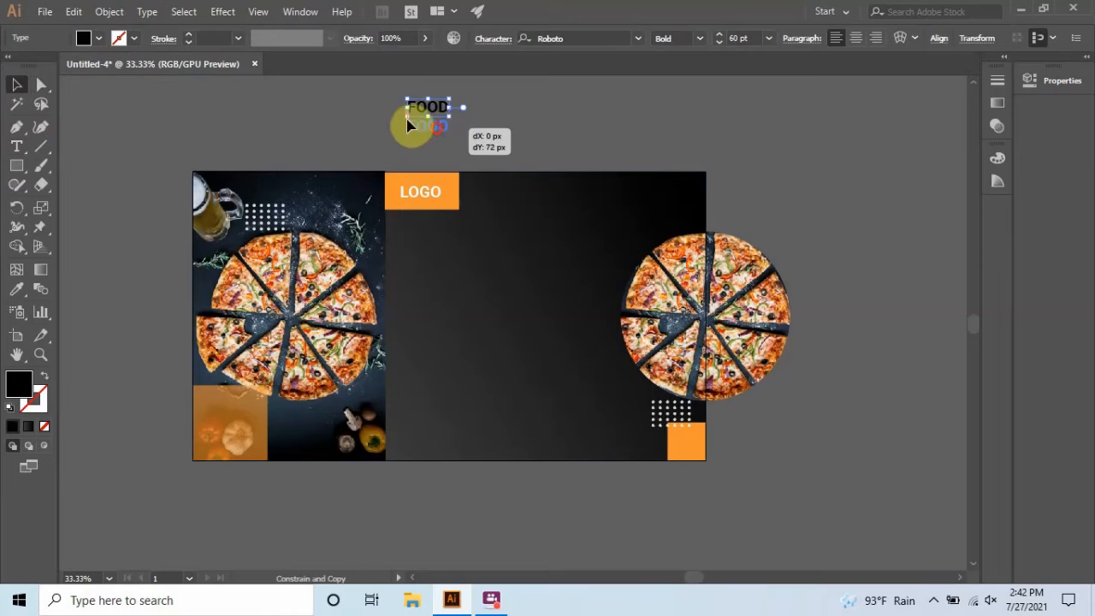
click(16, 147)
double_click(425, 127)
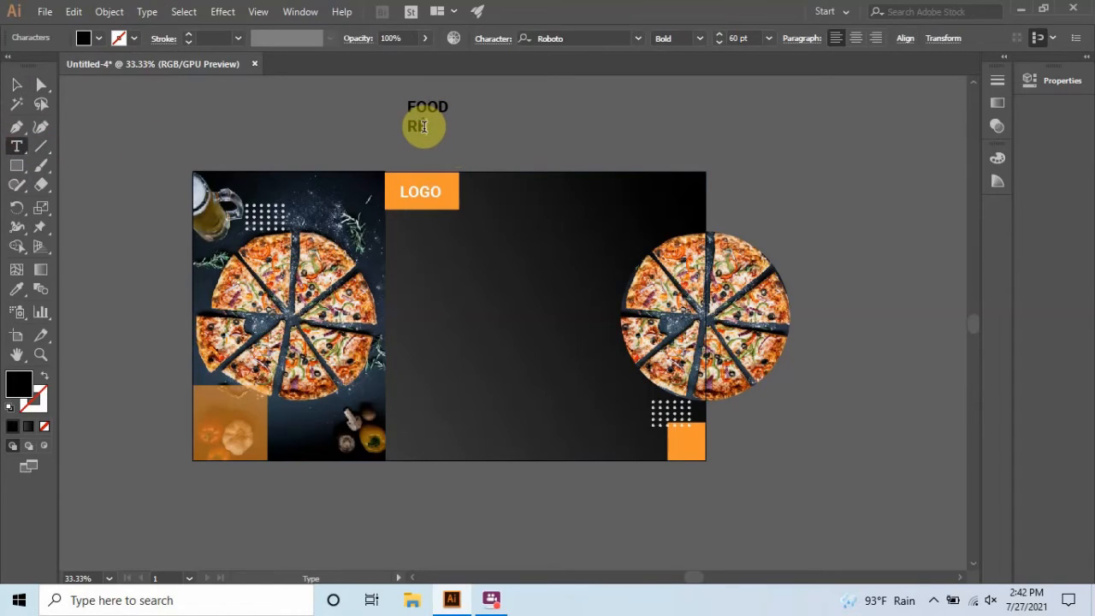
text(RESTAURANT)
click(17, 85)
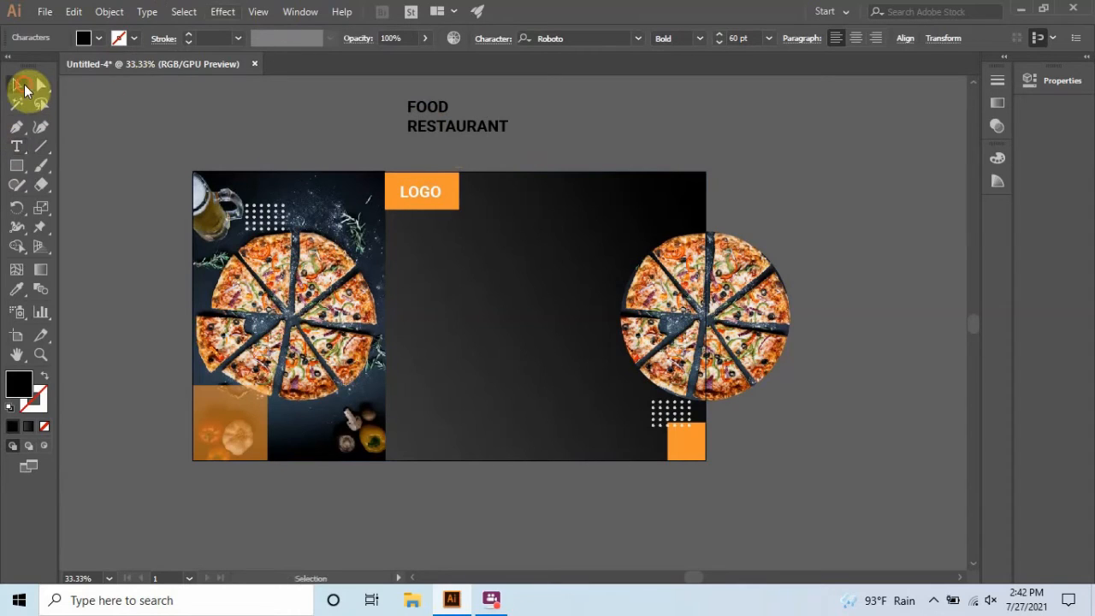
Move the FOOD and RESTAURANT lines onto the dark area below the logo and fill them with white.
drag(384, 98, 521, 151)
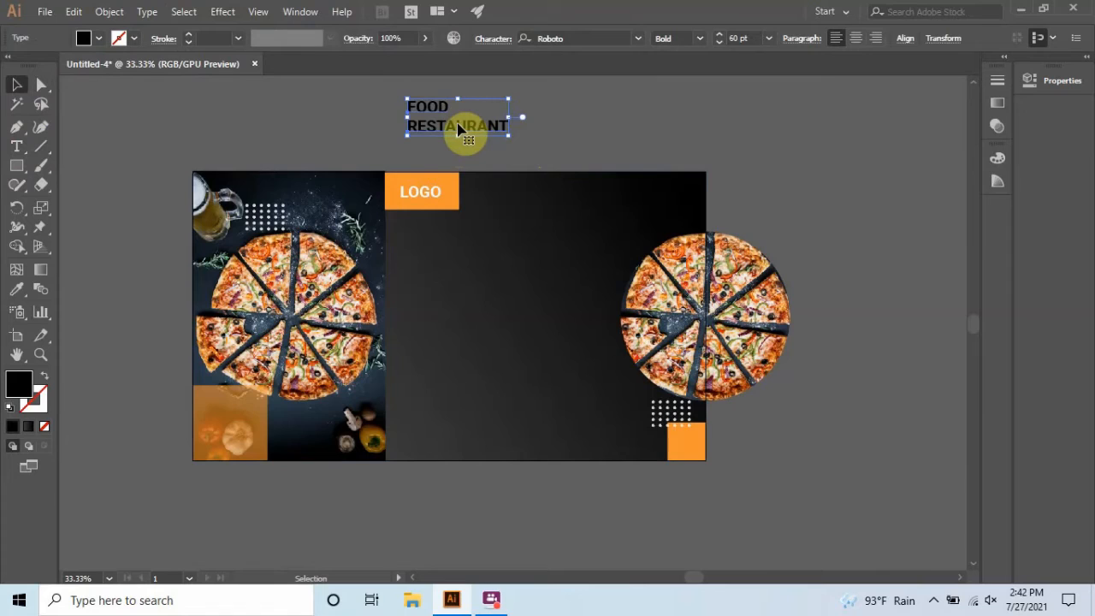
drag(458, 122, 457, 297)
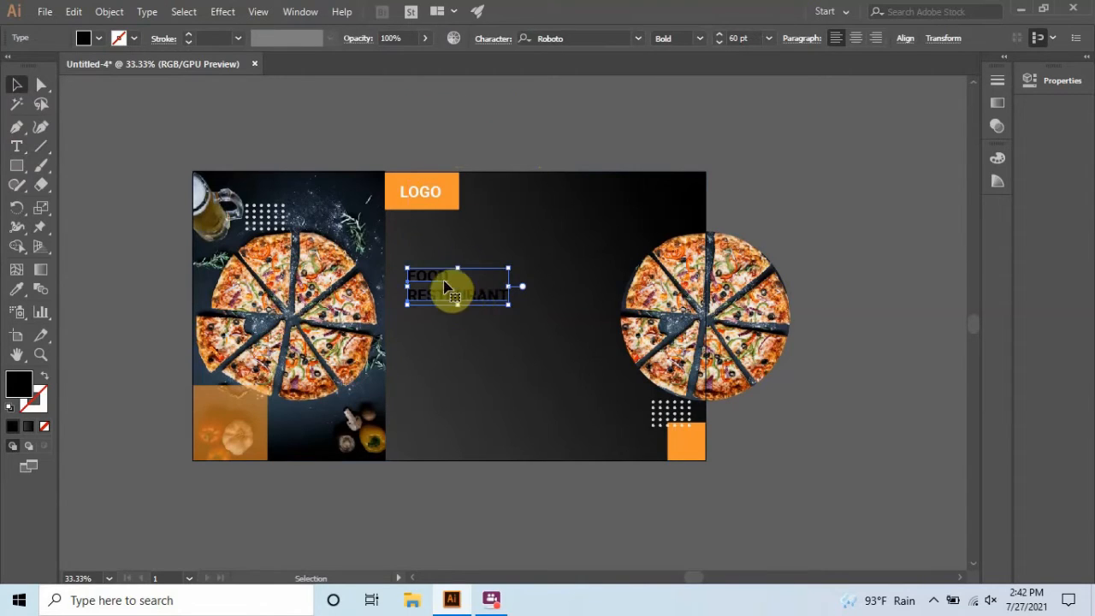
click(98, 37)
click(33, 65)
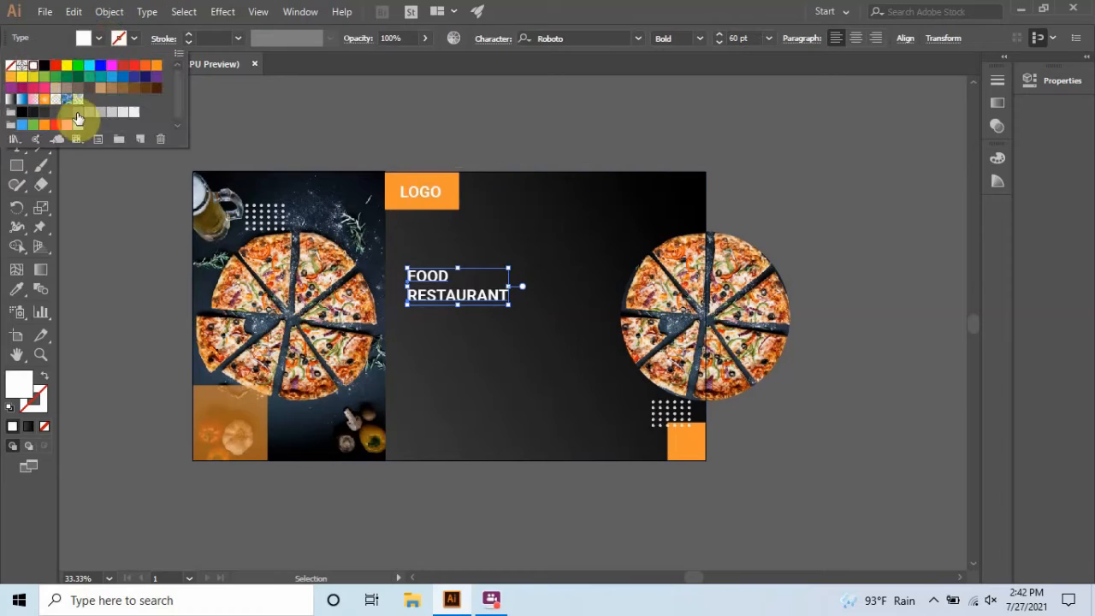
Scale the two heading lines up together to a font size of about 68.6 pt.
click(509, 306)
mouse_move(506, 301)
mouse_down()
mouse_move(516, 309)
mouse_move(499, 306)
mouse_up()
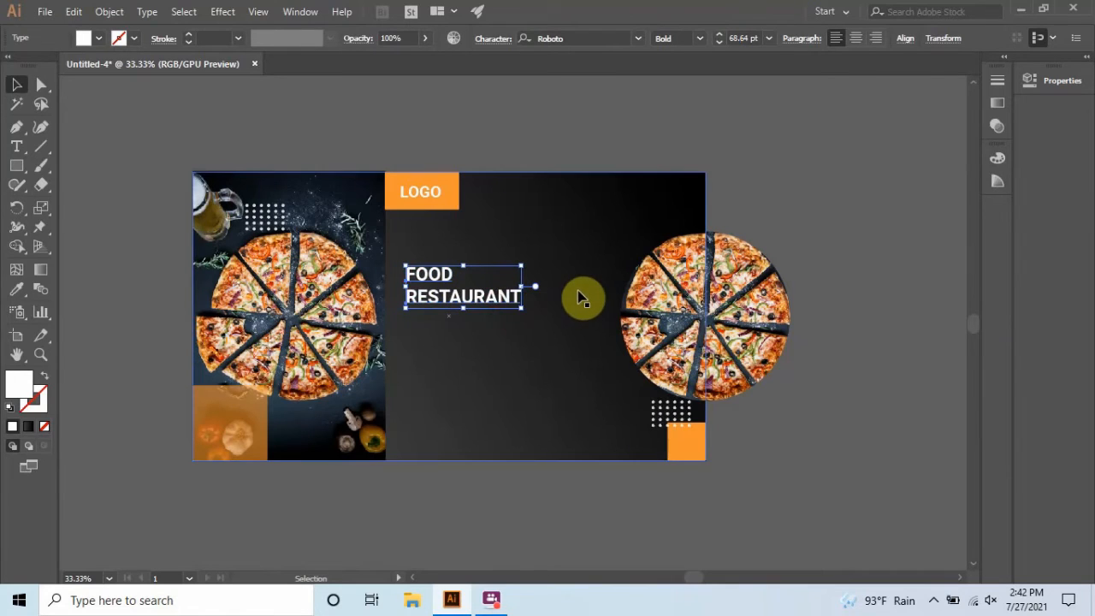
Set the tracking of the FOOD RESTAURANT heading to 50 and shift the heading slightly to the right.
key(ctrl+t)
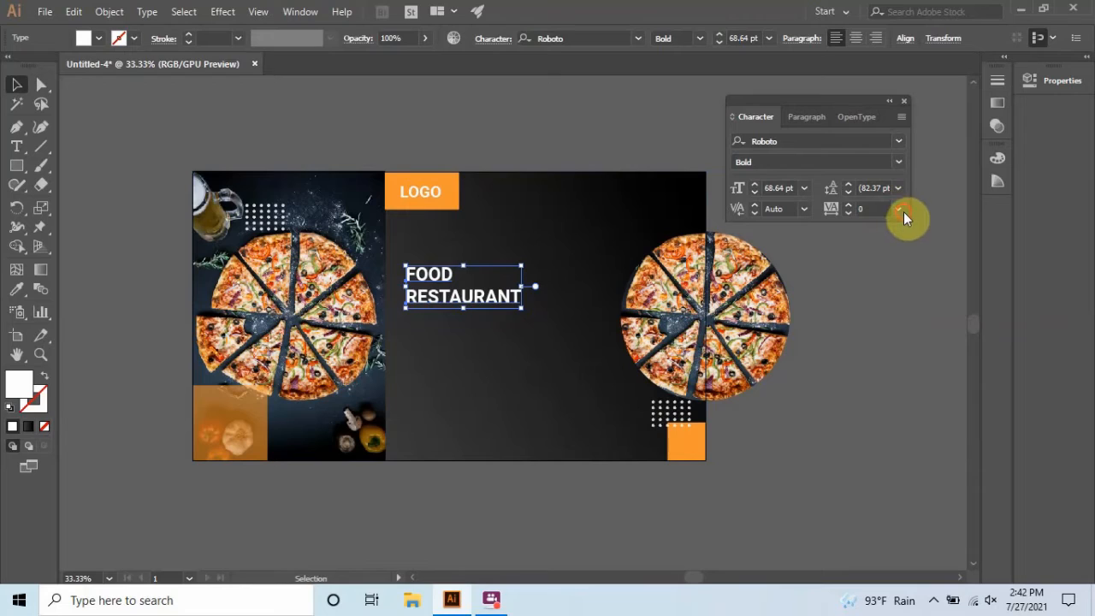
click(899, 210)
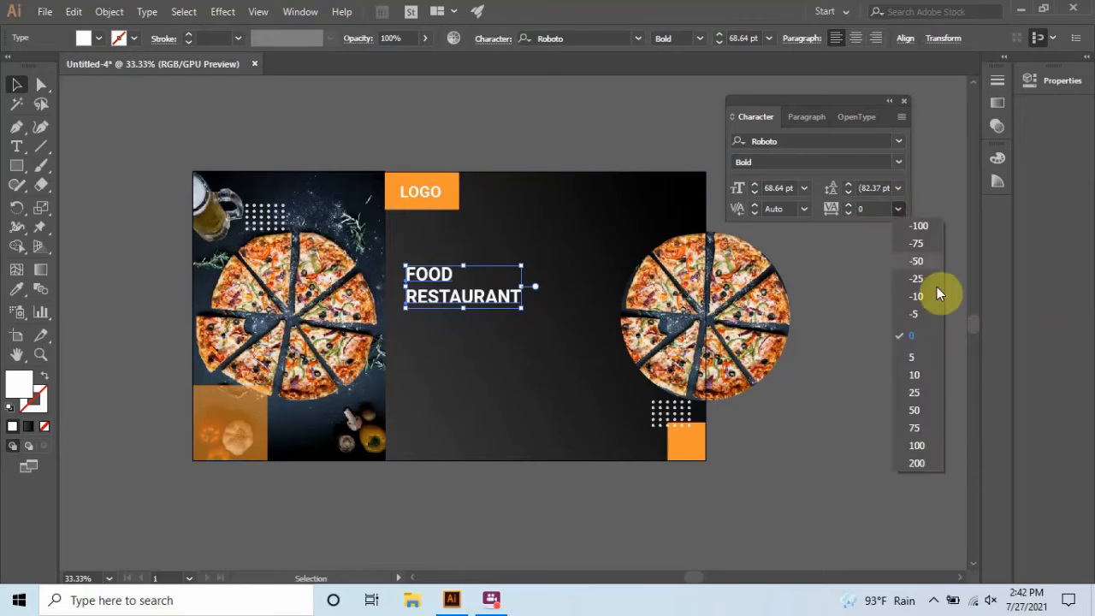
click(917, 411)
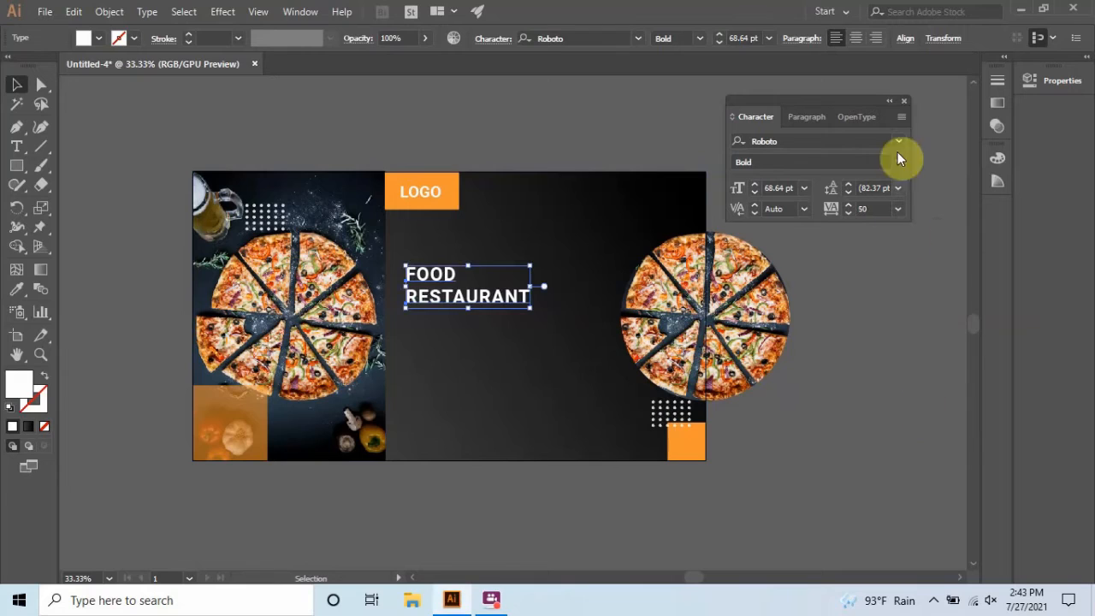
click(904, 101)
click(556, 135)
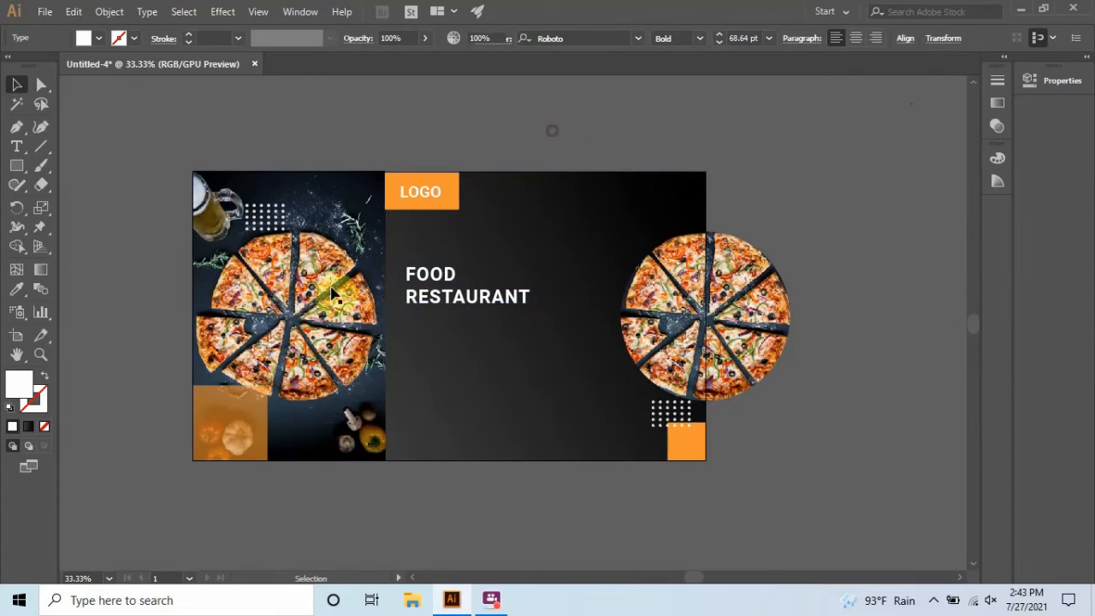
click(446, 302)
drag(445, 302, 453, 301)
Add a placeholder paragraph in a text box below the RESTAURANT line and set its font size to 36 pt.
click(16, 147)
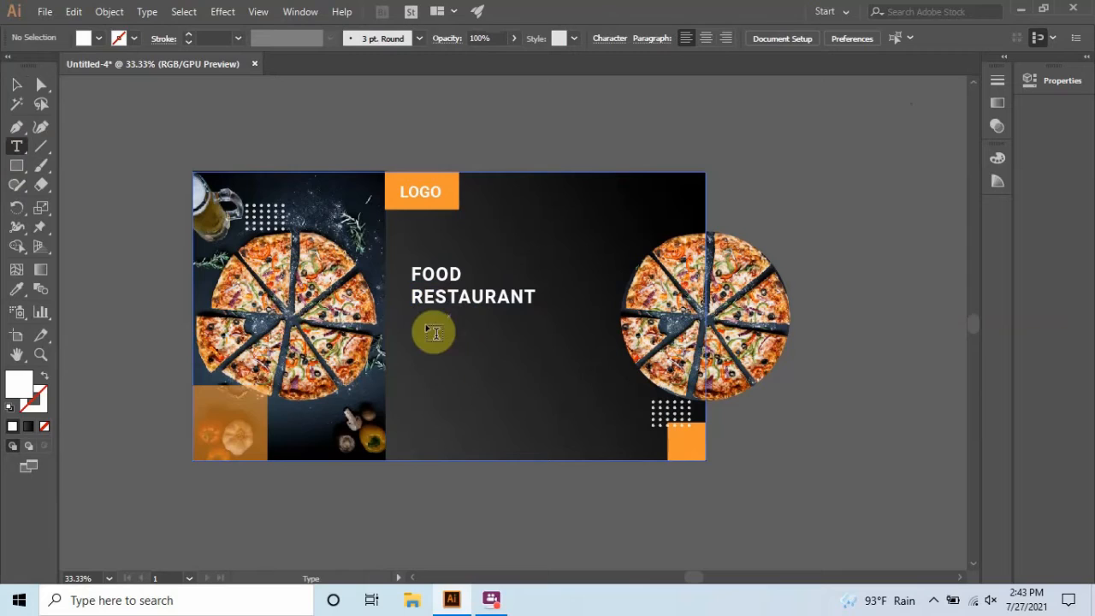
drag(414, 321, 591, 372)
click(770, 38)
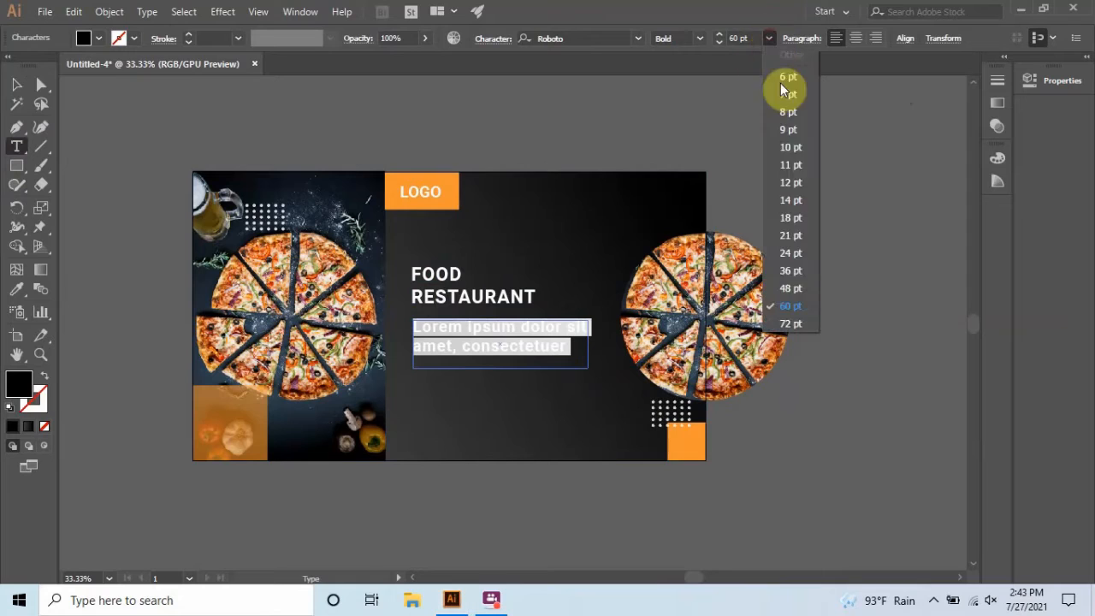
click(788, 272)
click(17, 84)
click(172, 102)
Shorten the placeholder paragraph's text box so it ends just below its second line.
click(455, 334)
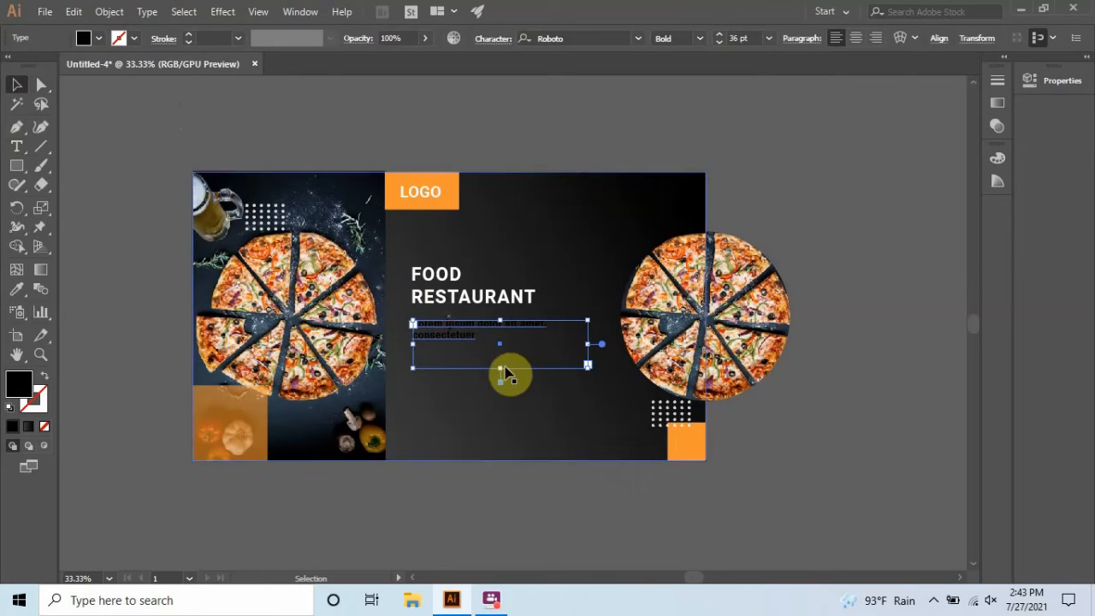
drag(502, 370, 500, 342)
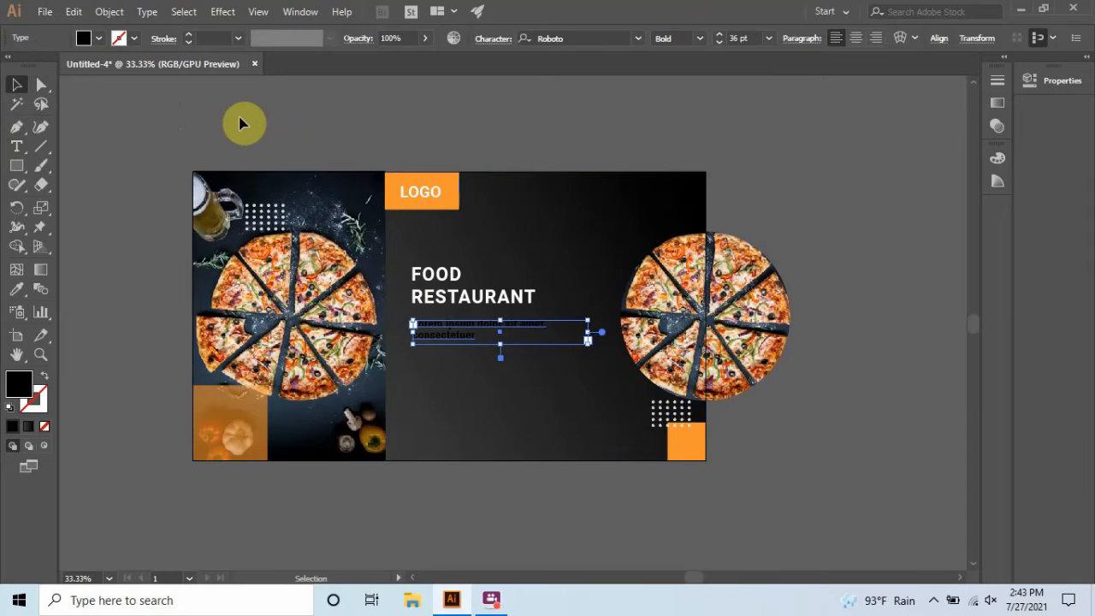
click(769, 38)
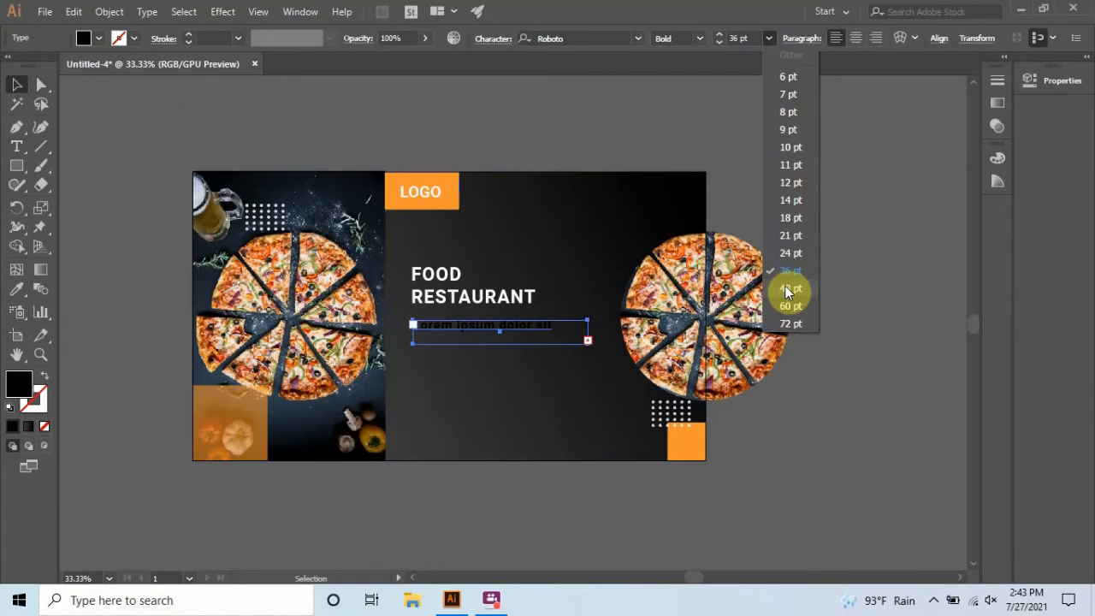
click(829, 228)
click(779, 245)
click(442, 338)
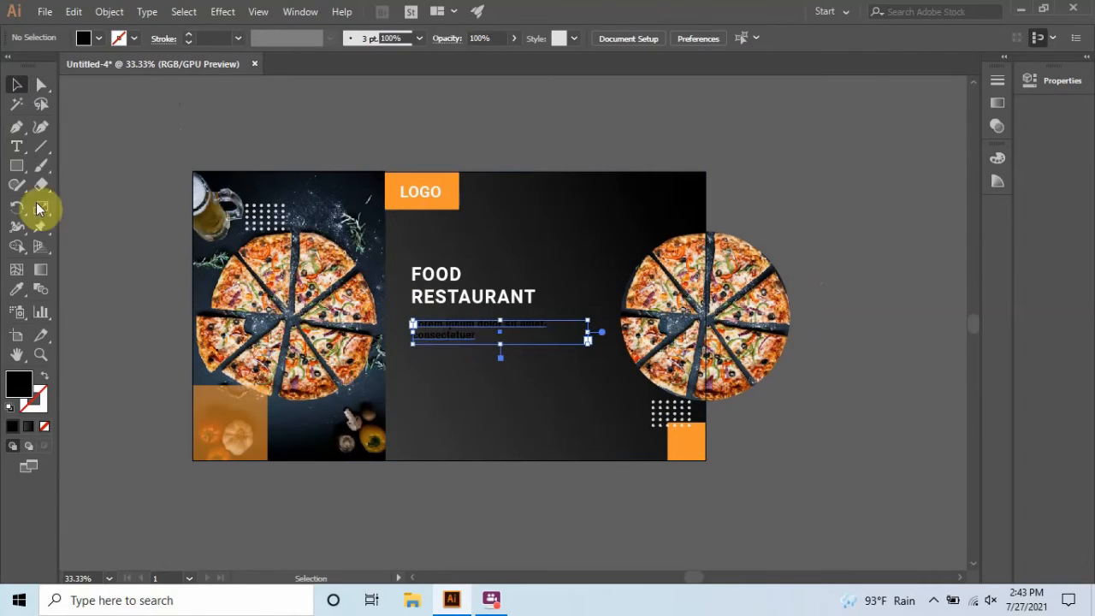
click(16, 146)
drag(488, 344, 481, 336)
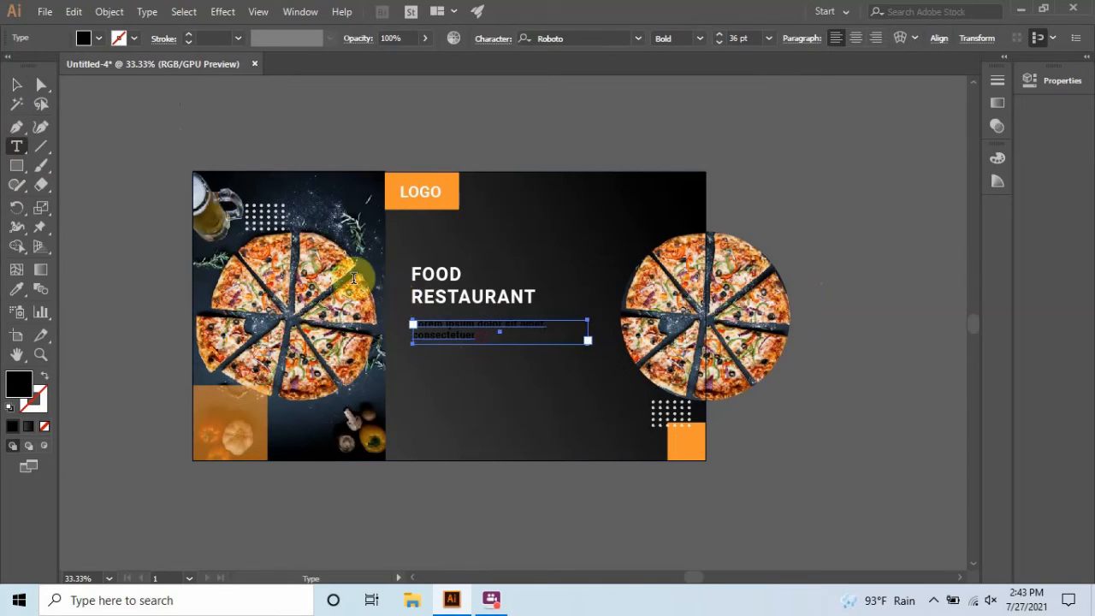
key(ctrl+a)
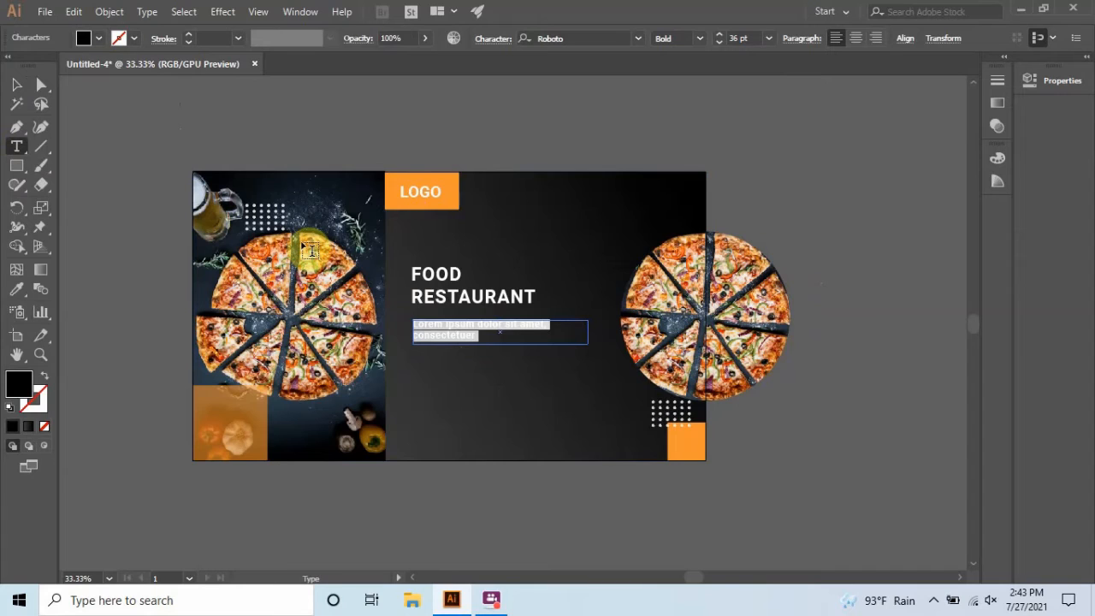
click(17, 84)
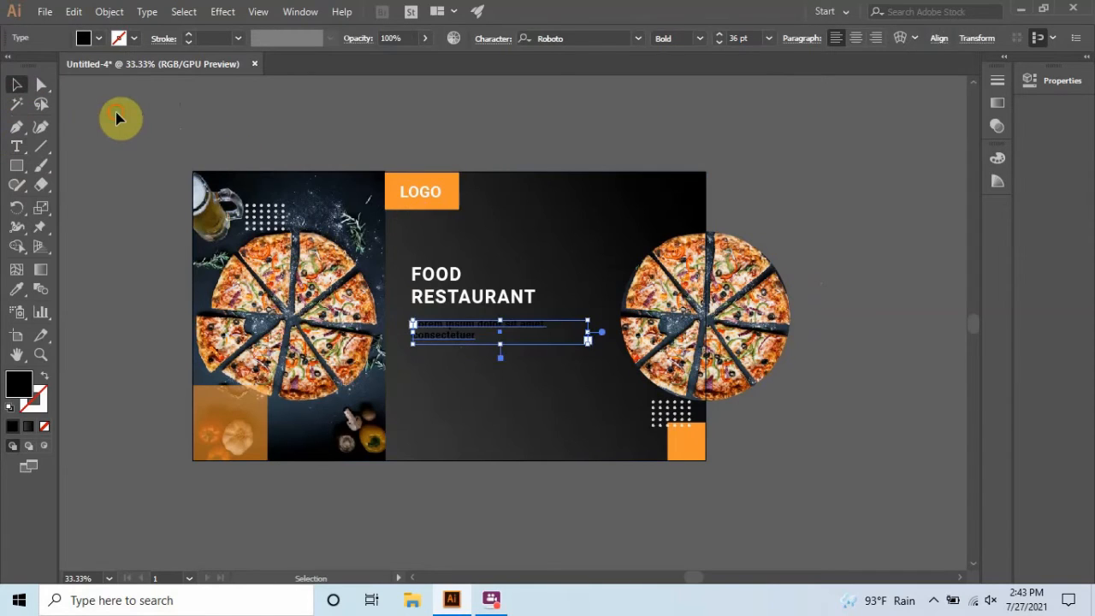
click(115, 115)
click(450, 335)
click(213, 99)
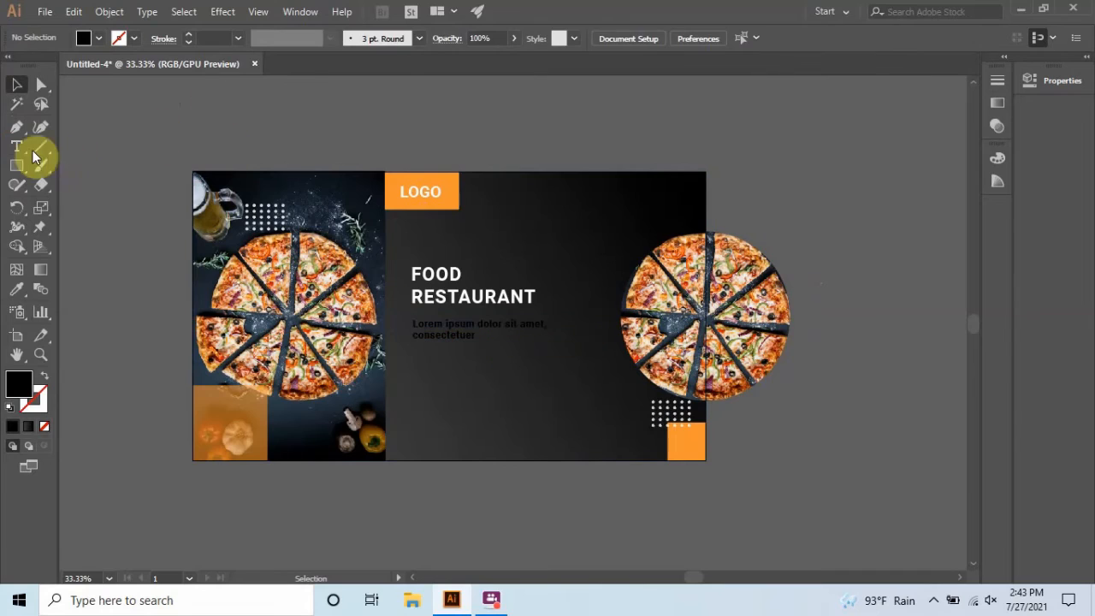
click(20, 147)
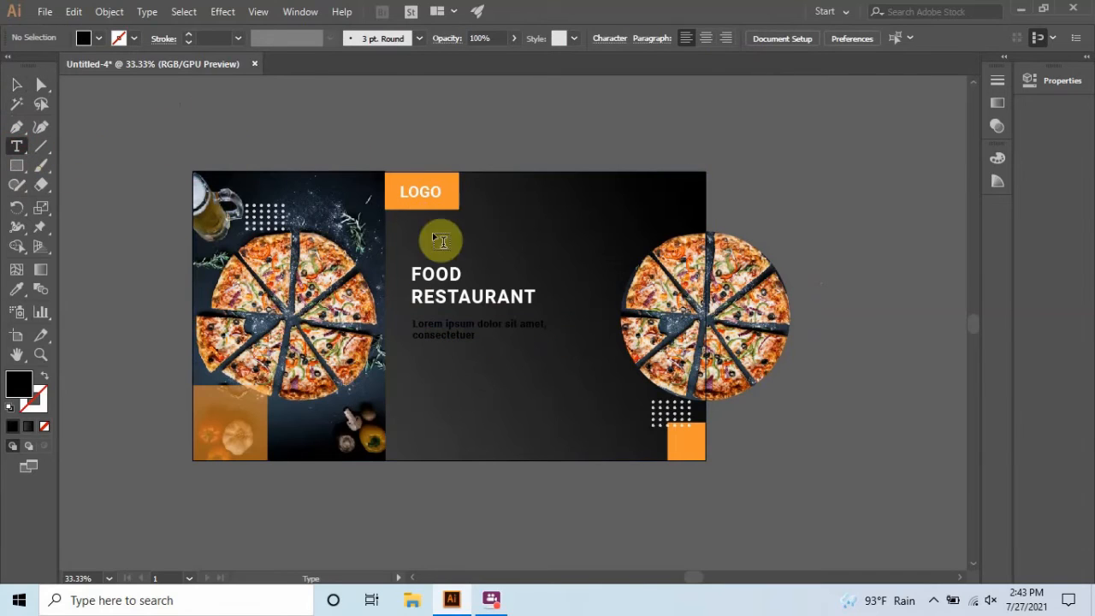
Delete the placeholder paragraph below the heading.
click(19, 85)
click(465, 334)
key(Delete)
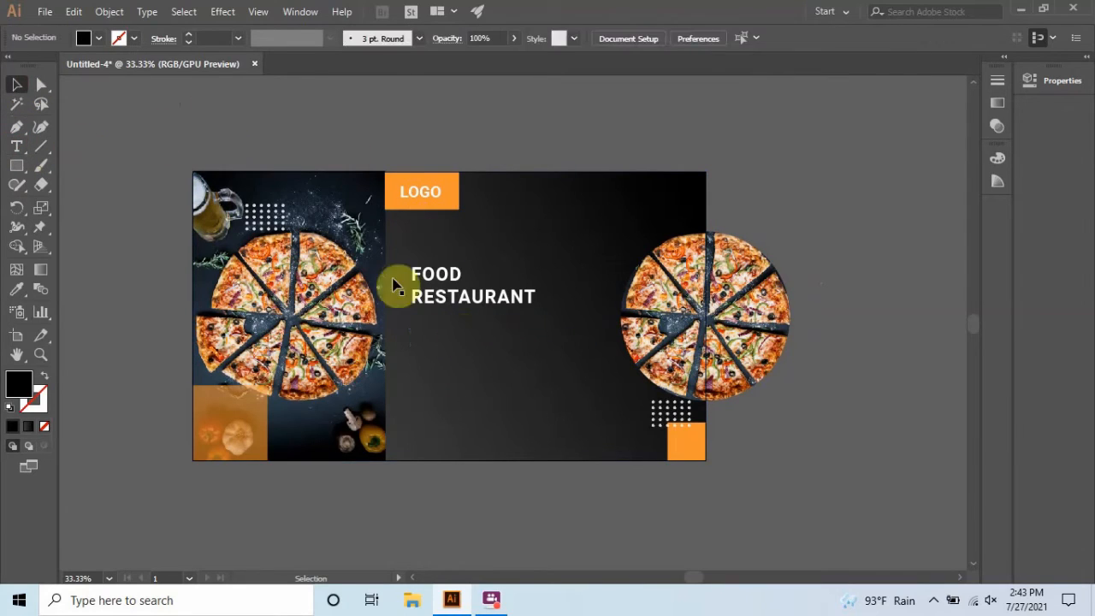
Add a four-line Lorem ipsum paragraph in a new text box under the heading and widen the box slightly.
click(17, 147)
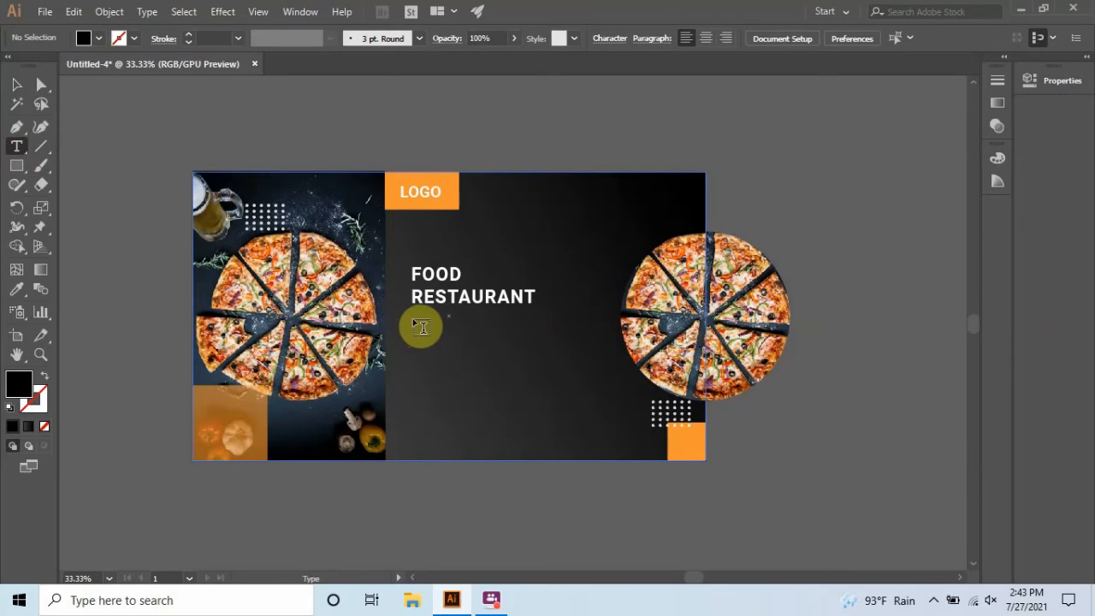
drag(419, 322, 588, 359)
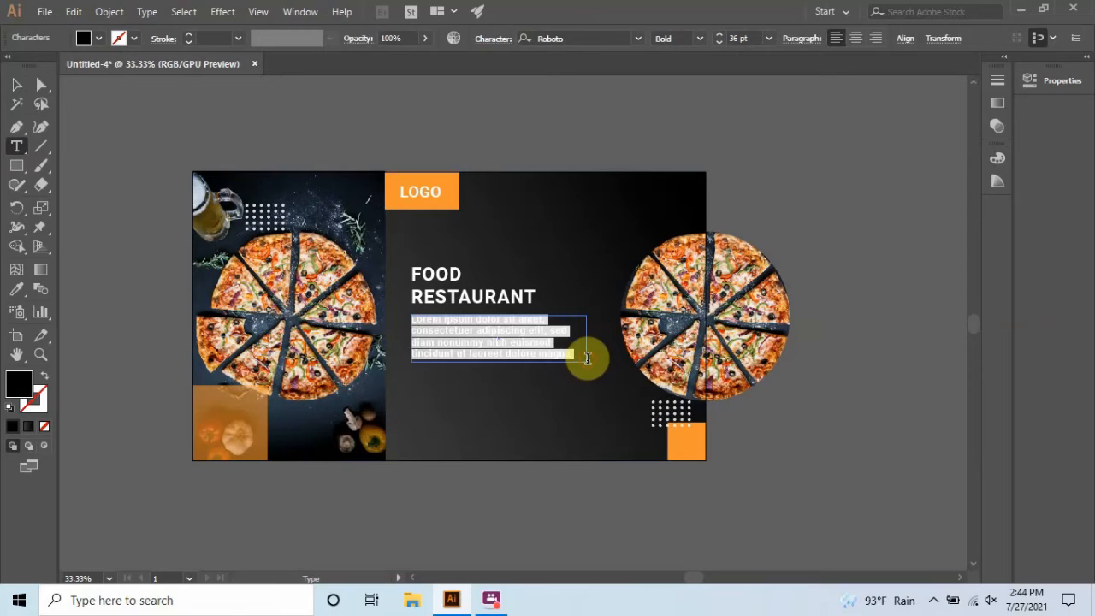
click(11, 84)
click(164, 142)
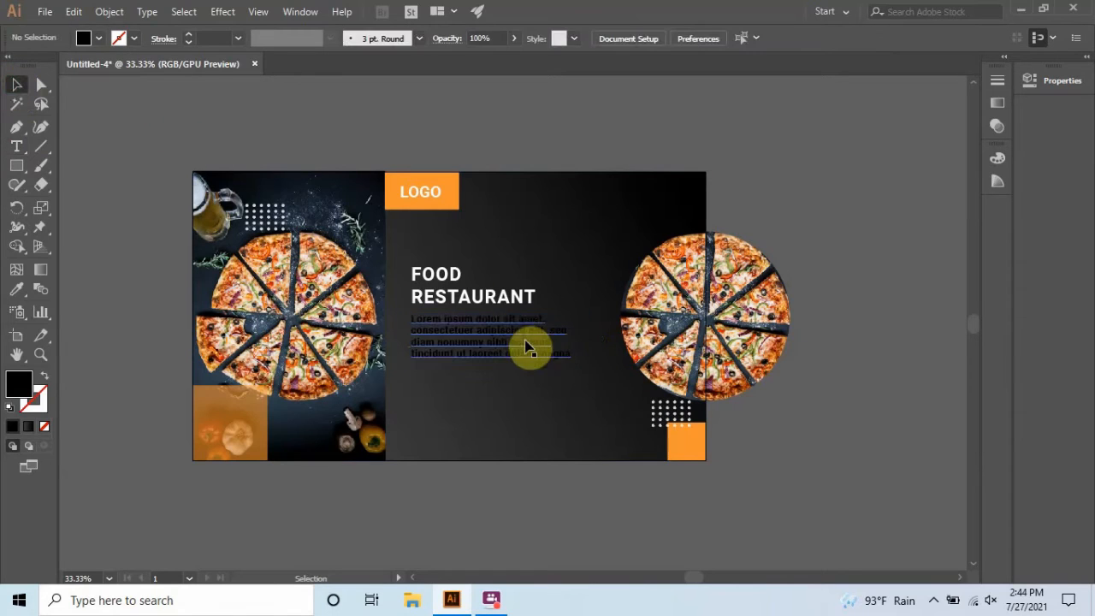
click(531, 351)
drag(588, 338, 606, 341)
click(318, 119)
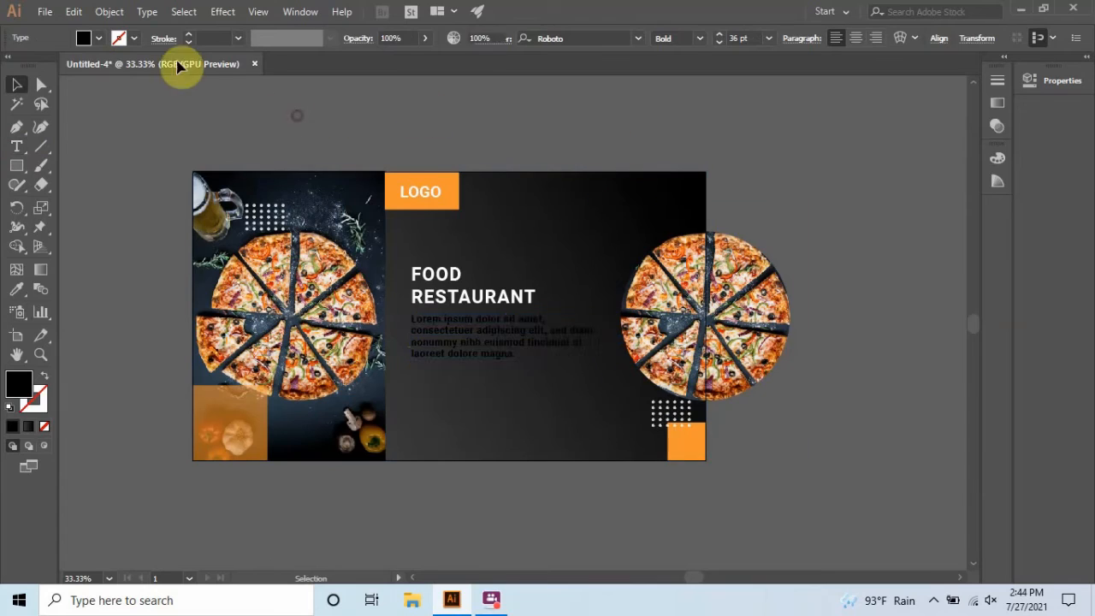
Fill the Lorem ipsum paragraph with white.
click(477, 340)
click(99, 37)
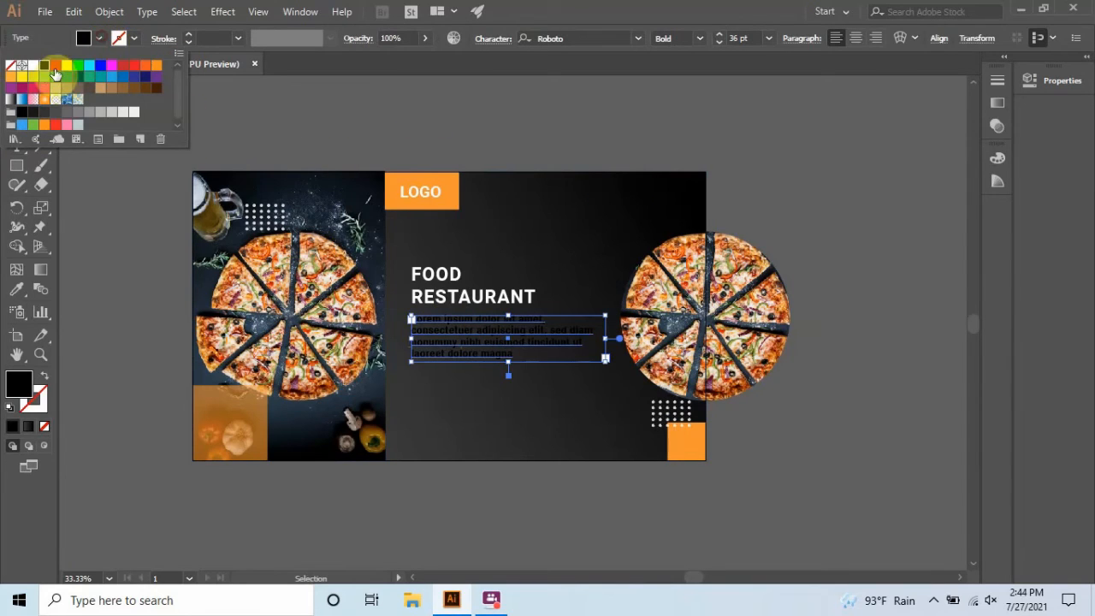
click(35, 68)
click(156, 119)
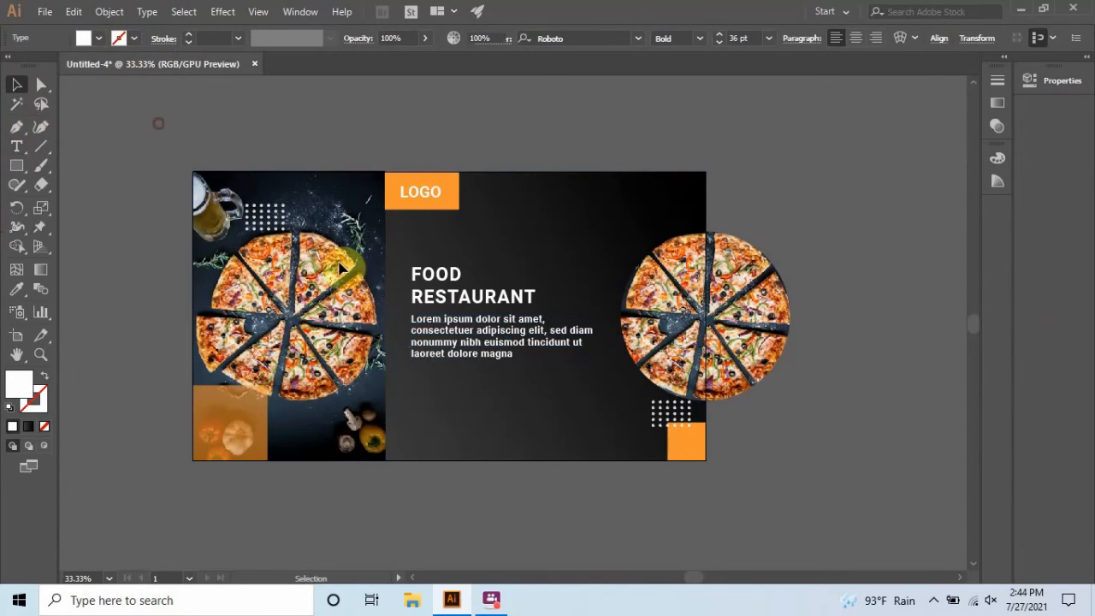
Draw a wide white button rectangle below the paragraph, aligned with the text's left edge.
scroll(389, 398, down, 3)
scroll(389, 398, up, 2)
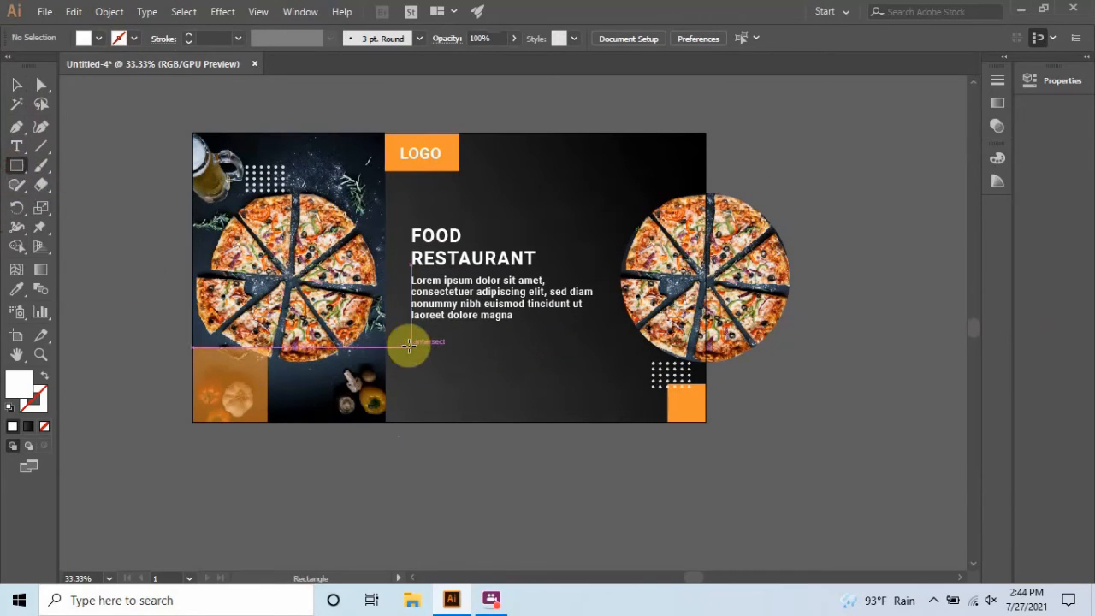
drag(410, 344, 439, 359)
drag(488, 369, 509, 373)
Round the white rectangle's corners to 50 px to form a pill-shaped button.
click(41, 84)
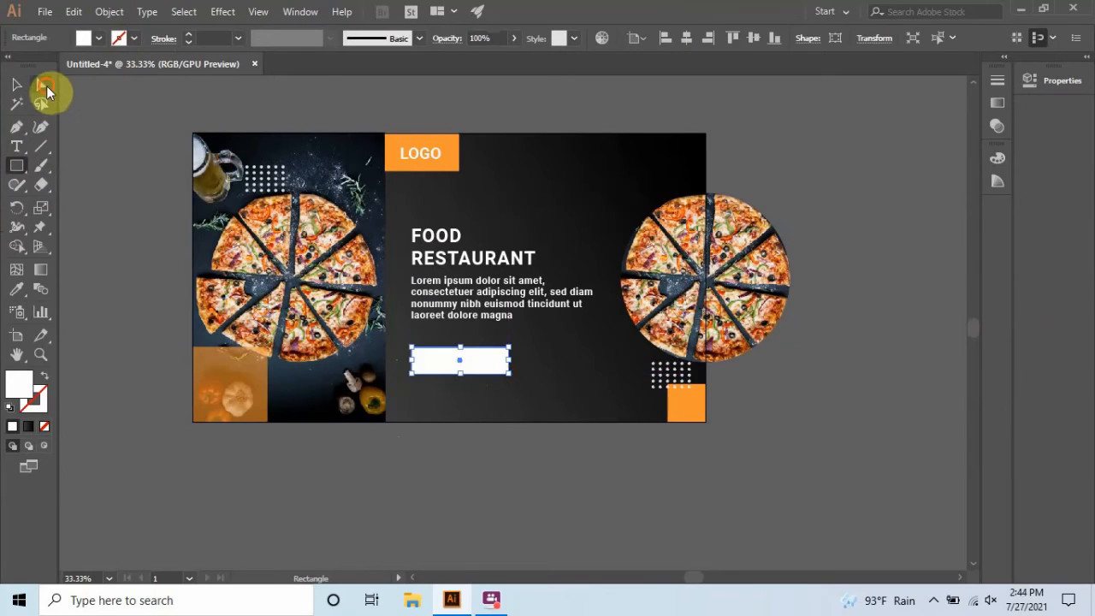
drag(425, 364, 445, 368)
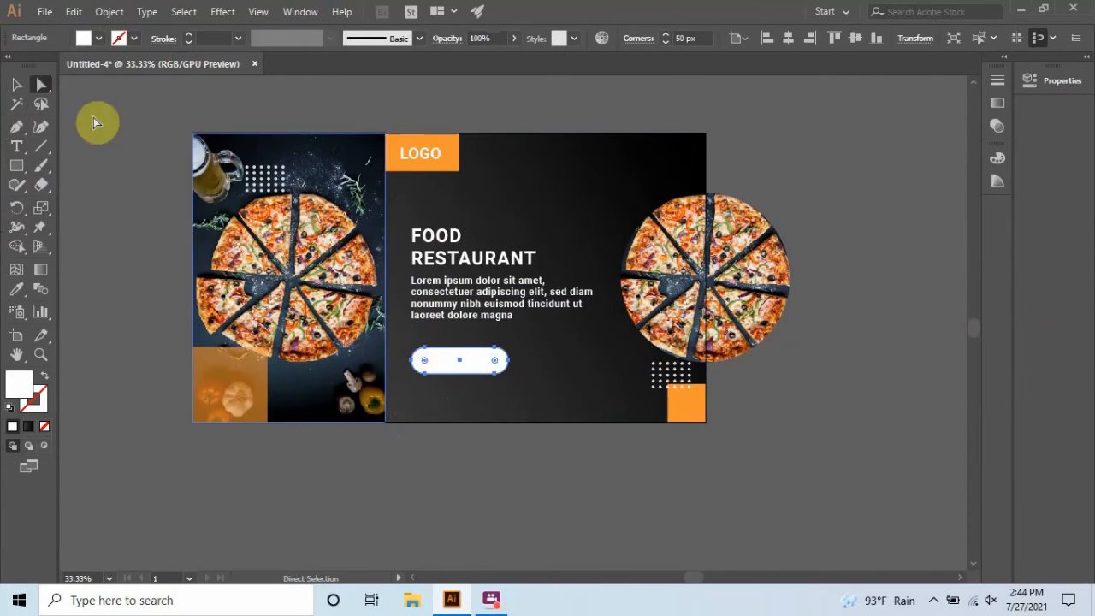
click(15, 90)
click(142, 140)
Add the text "ODER NOW" below the artboard and move it onto the white button.
click(17, 147)
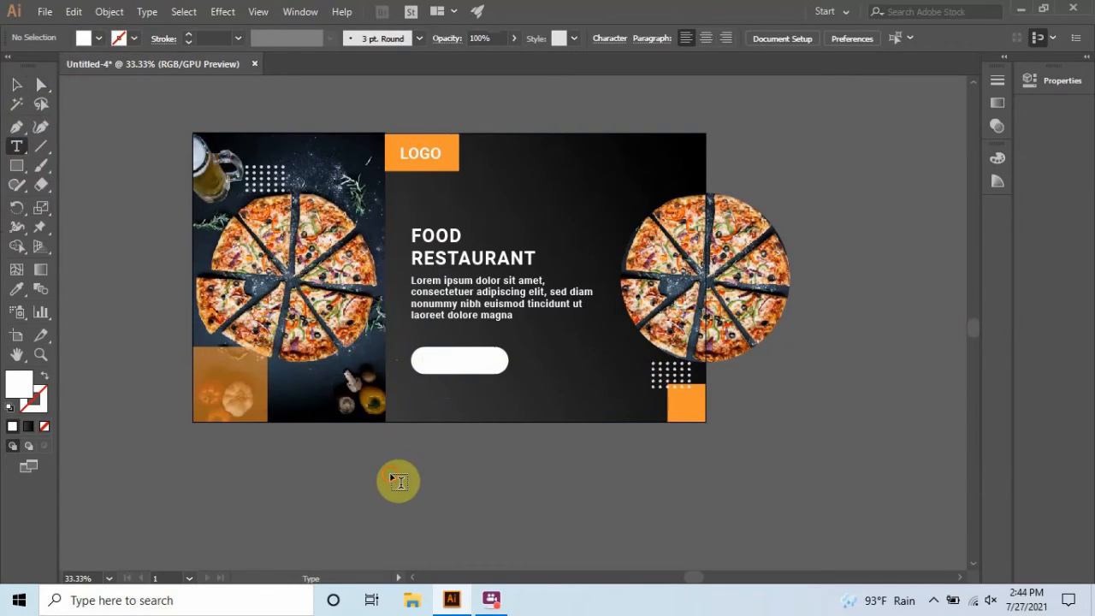
click(390, 473)
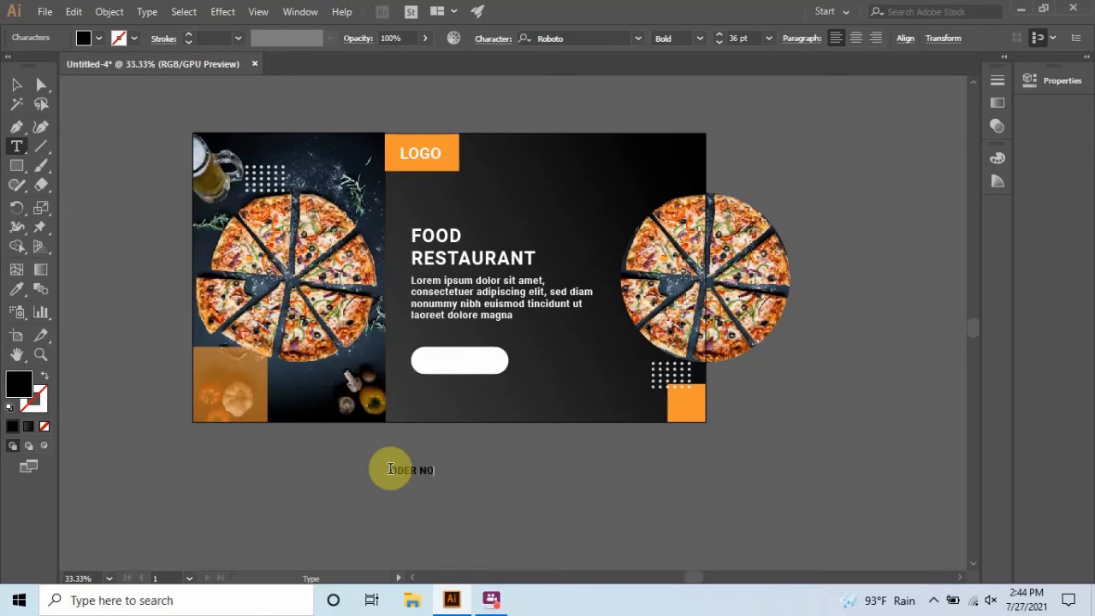
click(16, 85)
click(426, 483)
drag(425, 484, 468, 368)
Set the ODER NOW text's font size to 40 pt and re-centre it on the button.
click(753, 35)
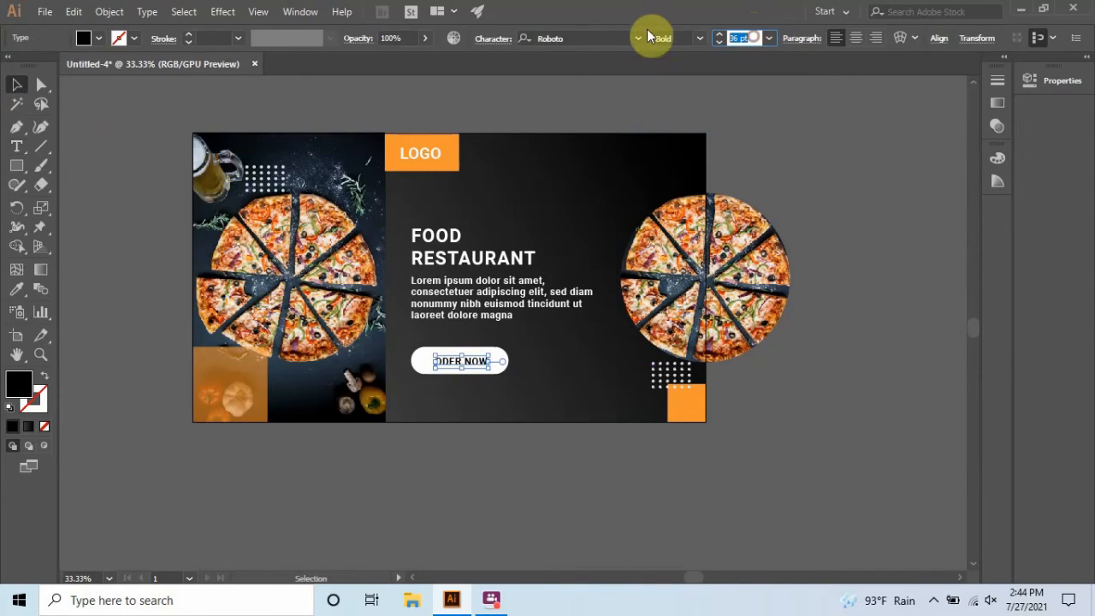
text(40)
key(Return)
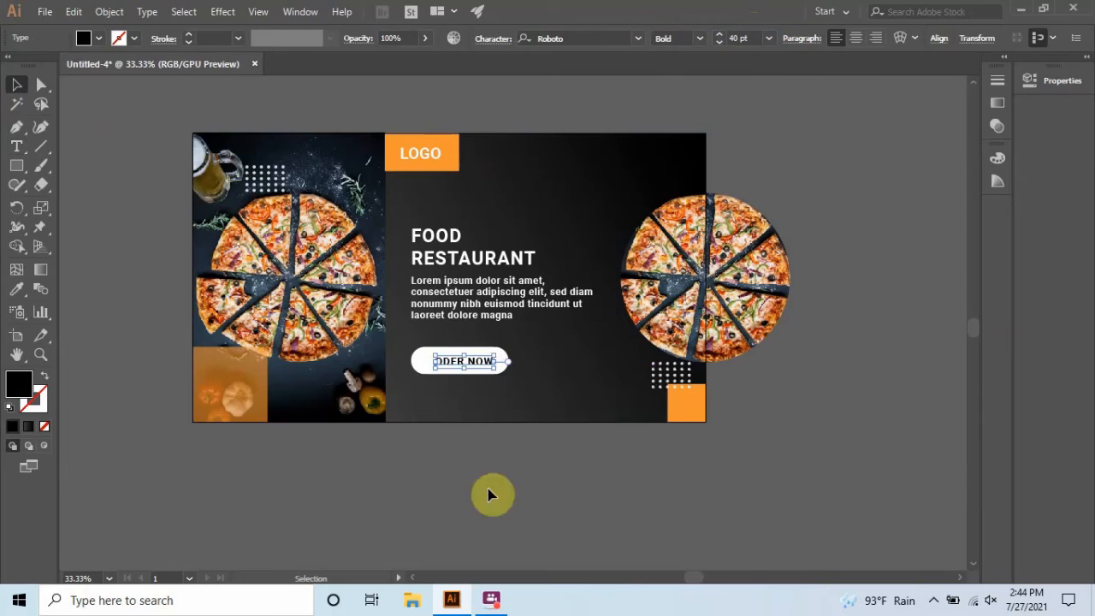
click(473, 363)
drag(470, 368, 469, 368)
Narrow the white button slightly from its right side so it fits evenly around the ODER NOW text.
click(454, 492)
click(505, 366)
drag(509, 361, 503, 361)
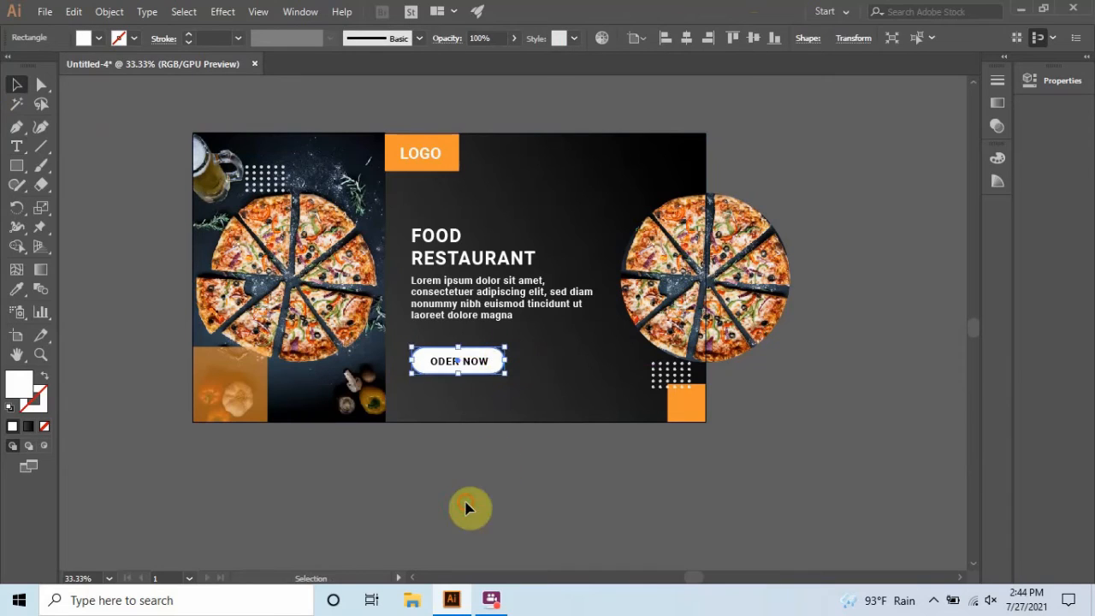
click(470, 509)
click(454, 360)
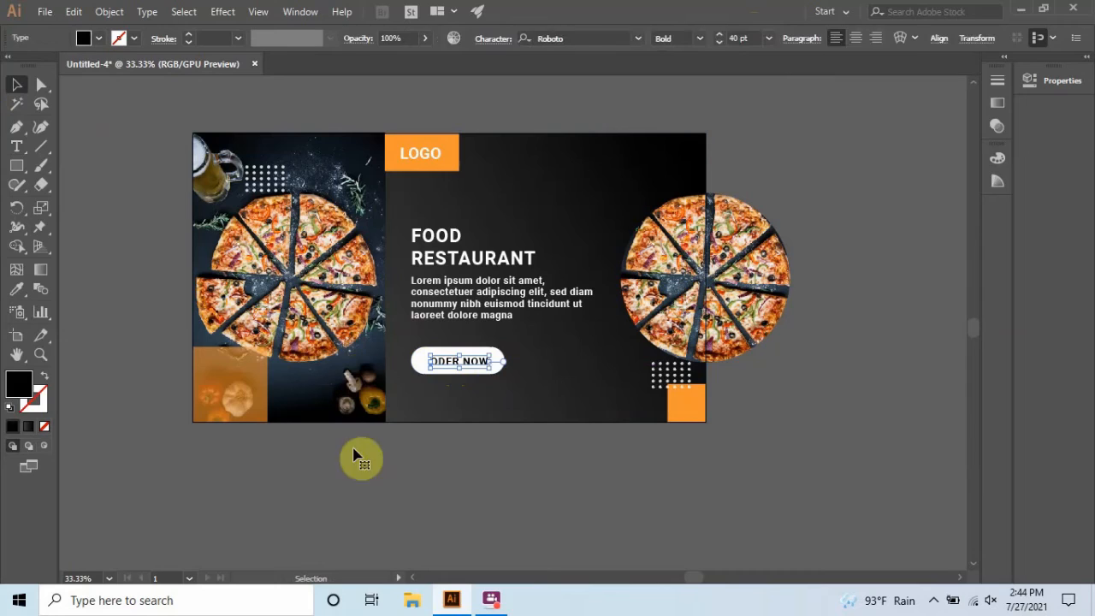
click(81, 163)
click(16, 146)
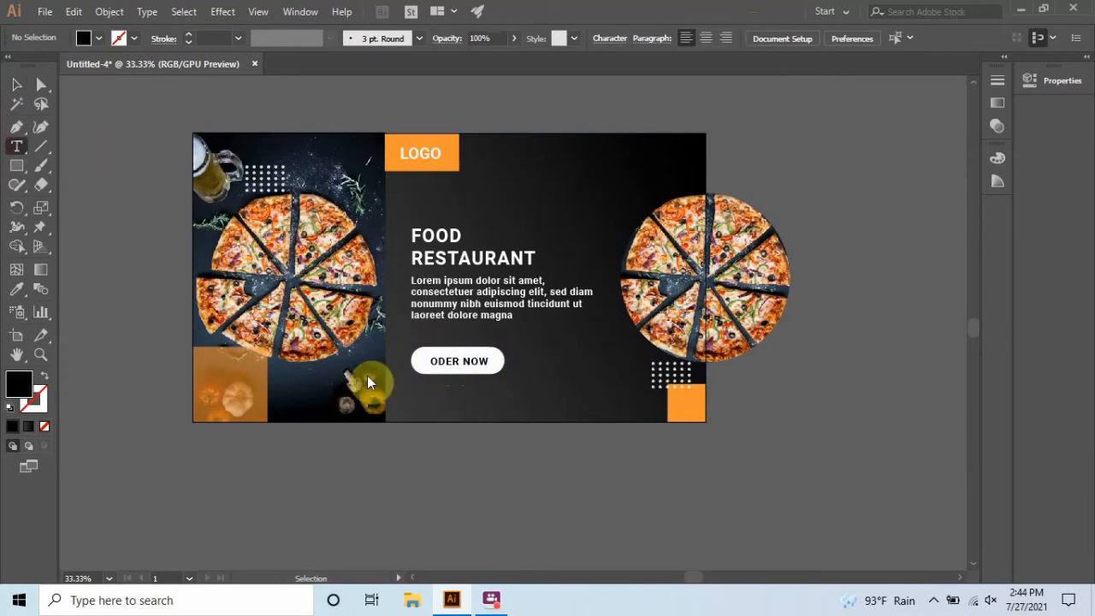
click(426, 473)
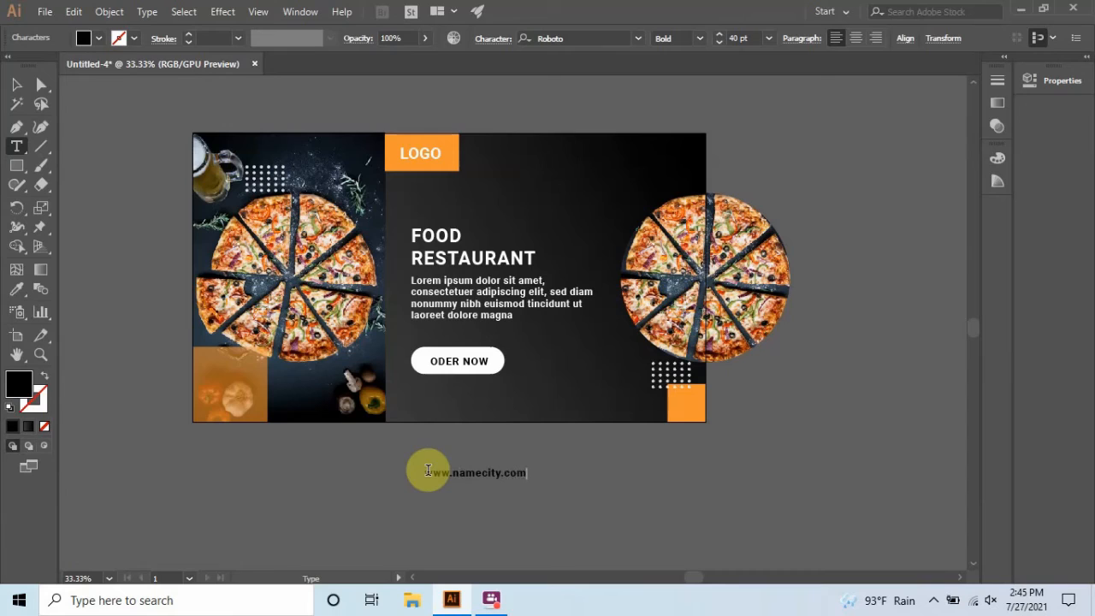
click(16, 84)
click(99, 38)
click(33, 65)
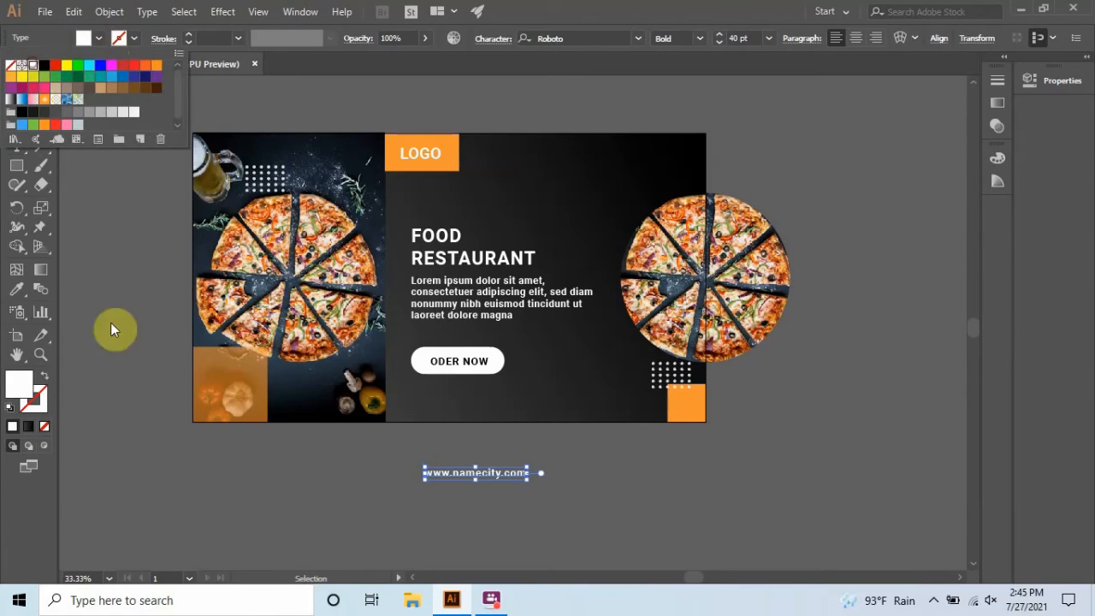
click(116, 434)
key(ctrl+t)
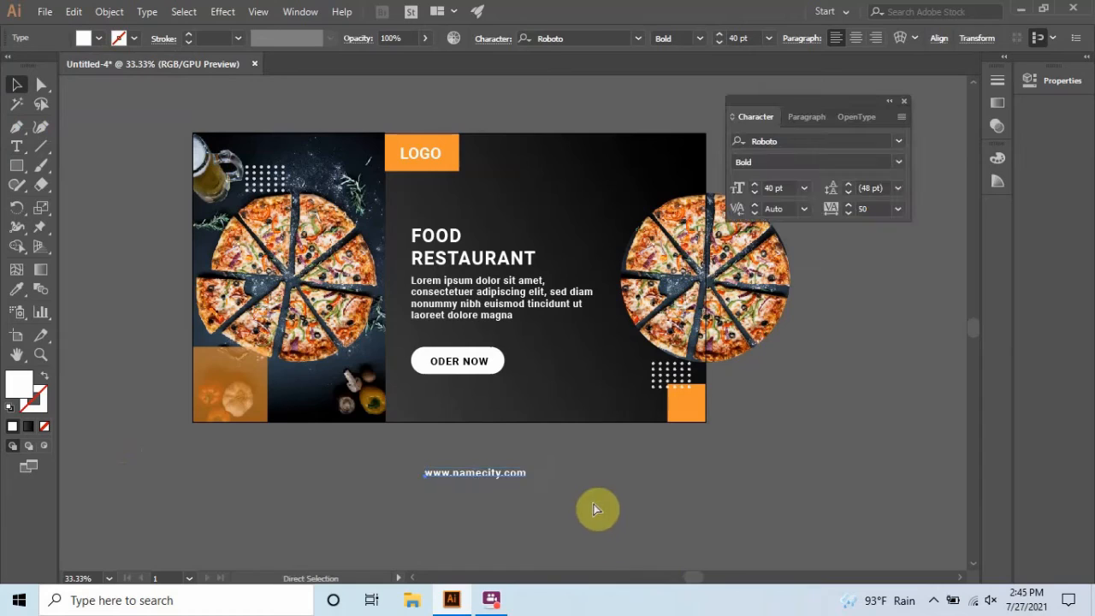
click(899, 208)
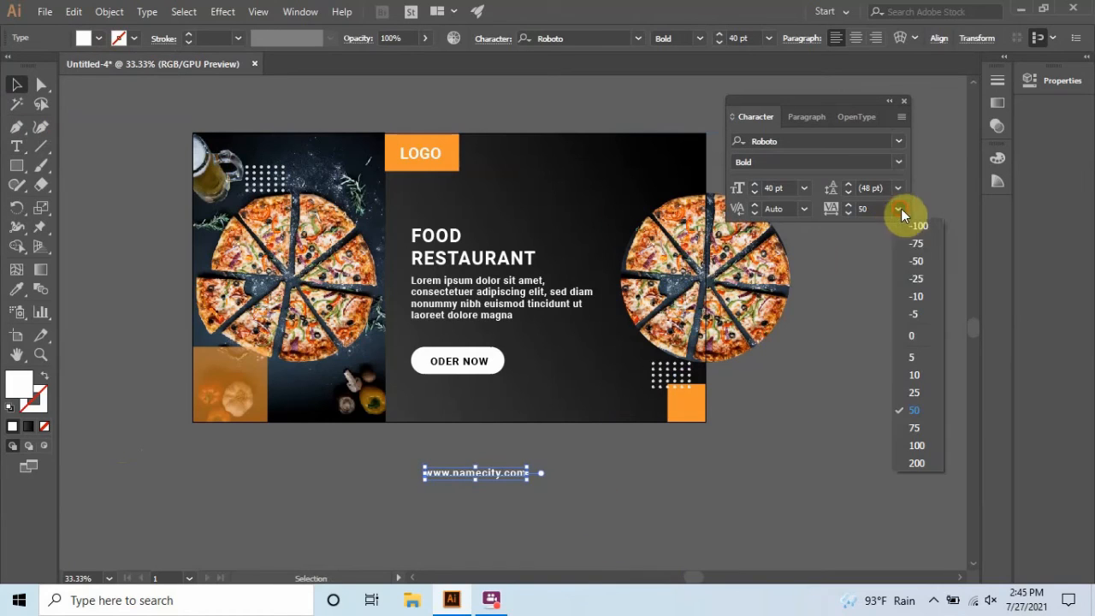
click(917, 374)
click(903, 101)
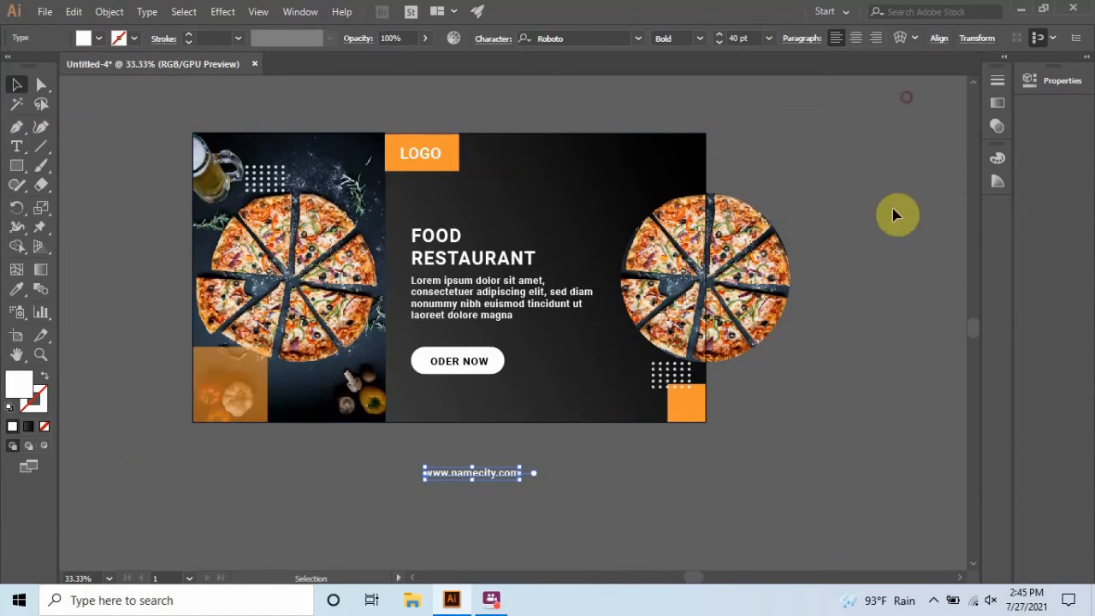
drag(501, 479, 488, 390)
click(403, 506)
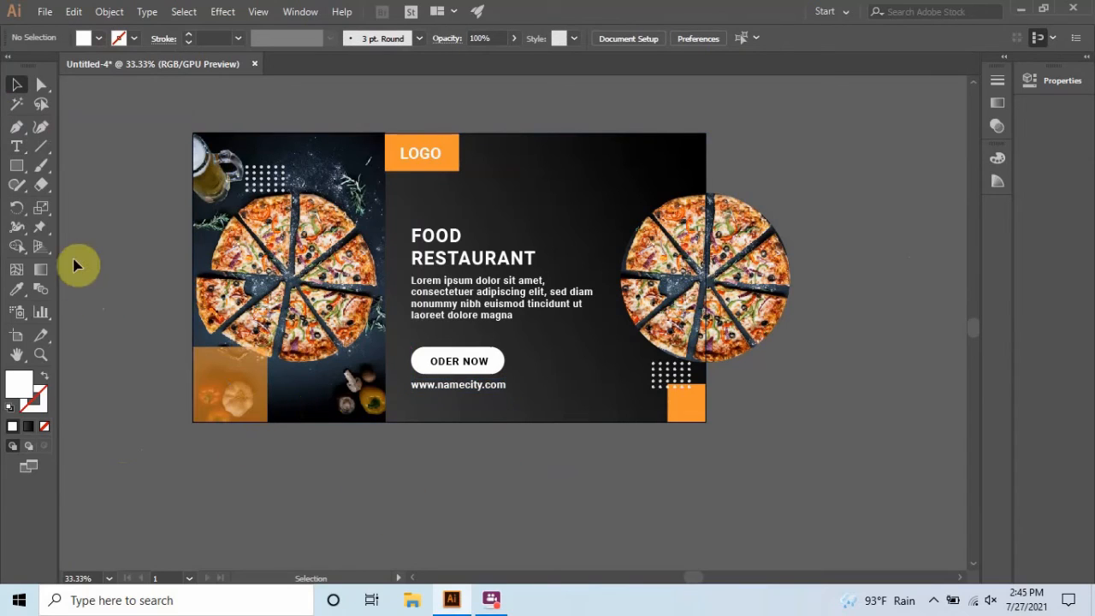
Add the text "50%" beside the artboard and move it onto the translucent orange square over the left photo.
click(16, 146)
click(131, 290)
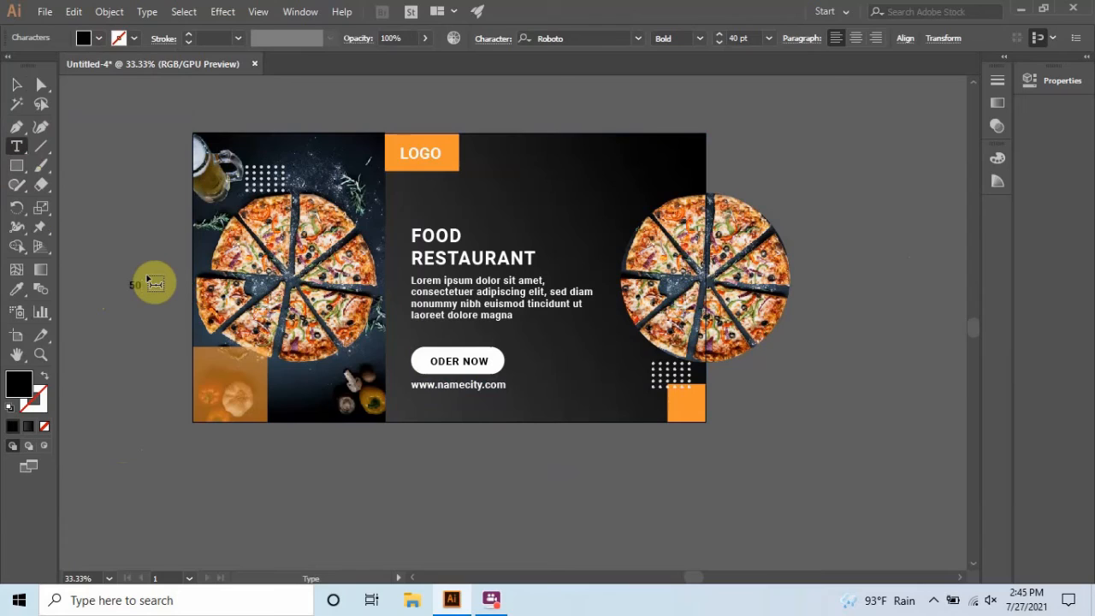
click(16, 84)
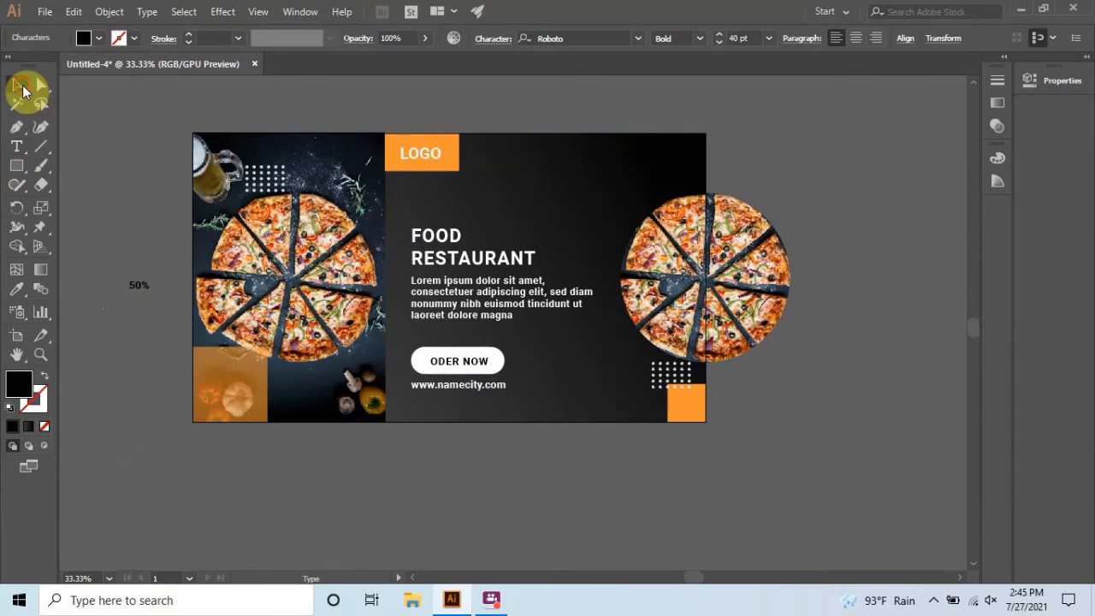
drag(140, 285, 237, 385)
Set the 50% text's font size to 80 pt, shift it towards the orange square's upper middle and fill it with white.
click(759, 38)
text(80)
key(Return)
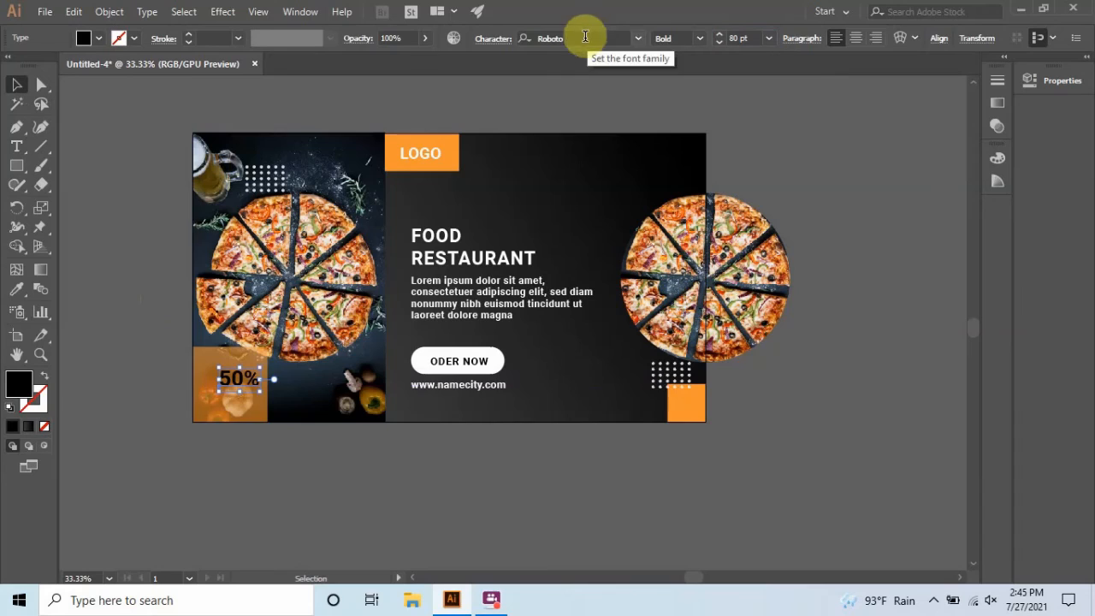
drag(237, 379, 229, 380)
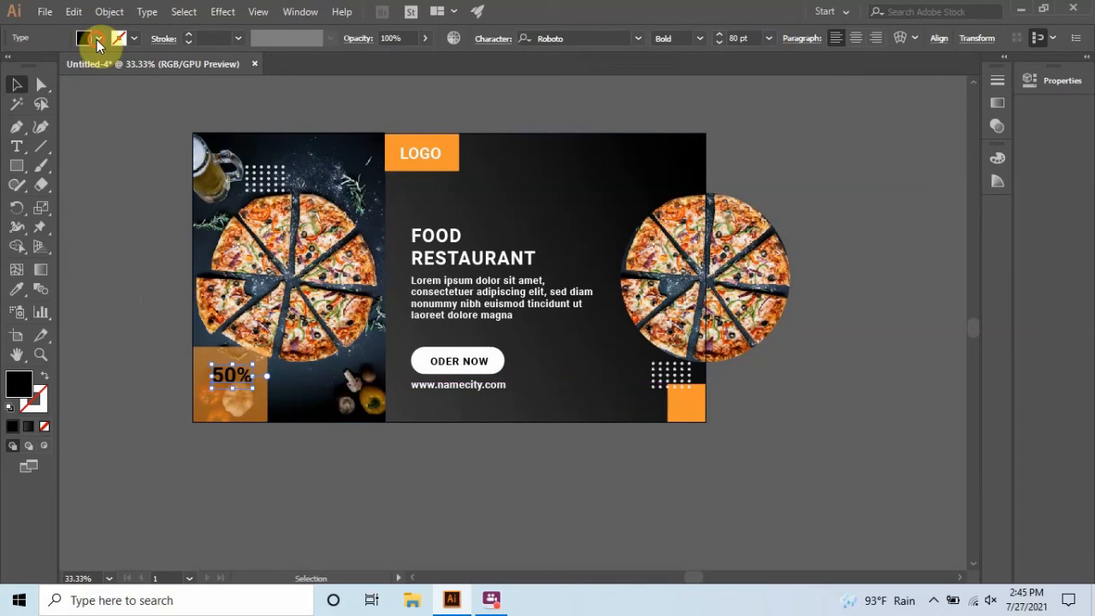
click(98, 39)
click(32, 67)
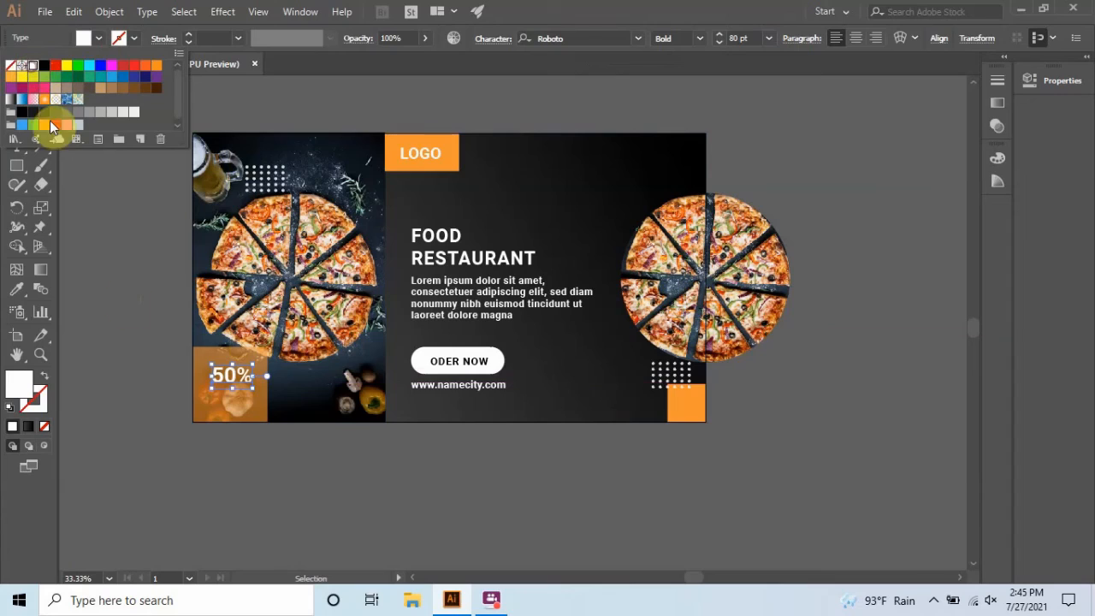
click(99, 393)
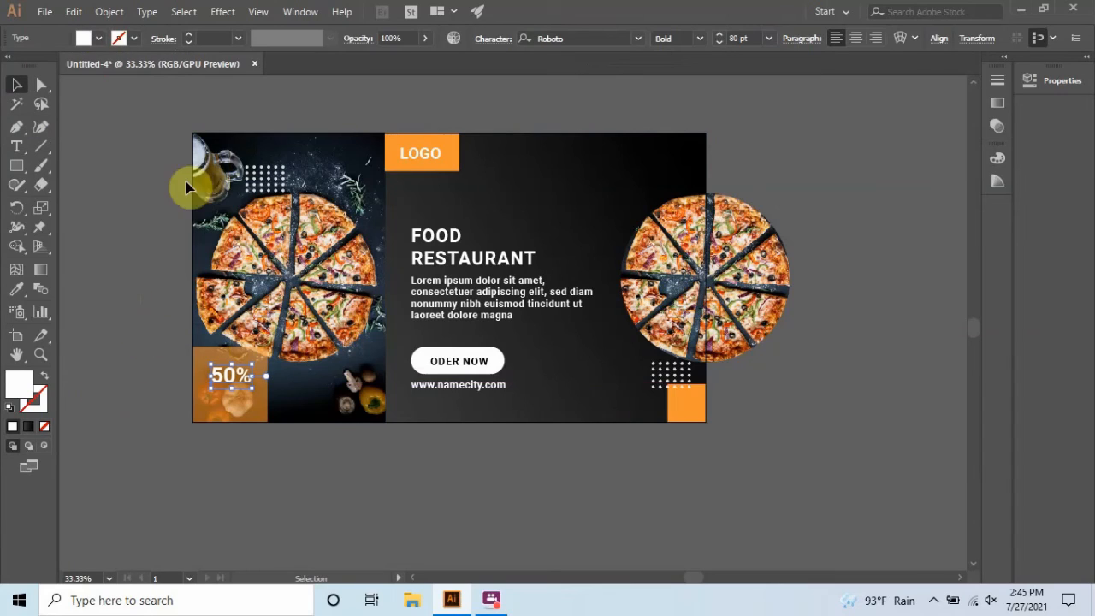
click(124, 174)
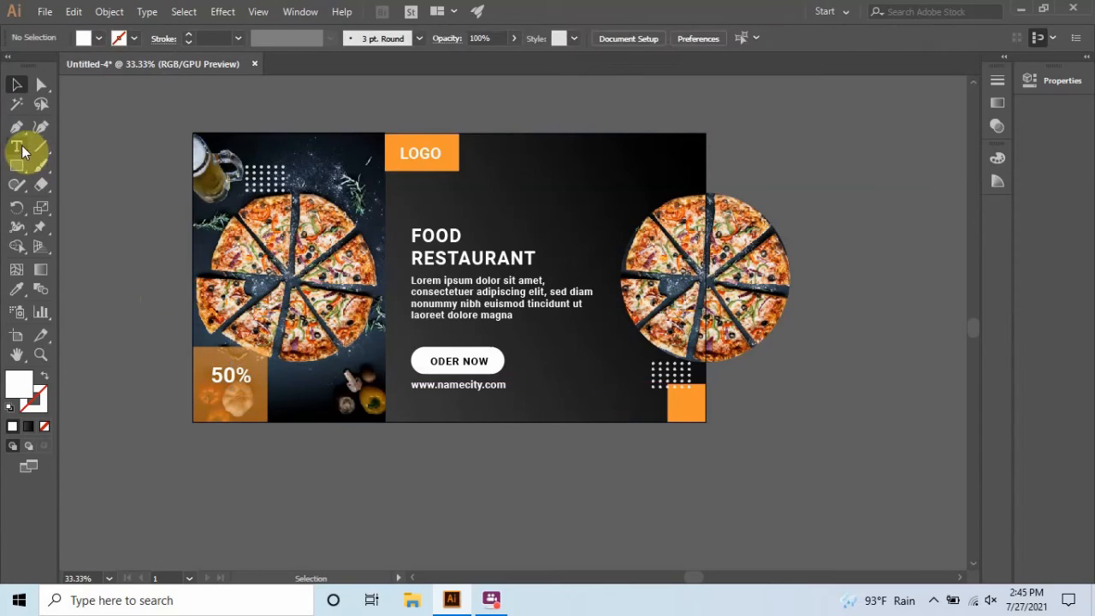
Add the text "OFF" below the artboard, fill it with white and move it under the 50% text.
click(16, 146)
click(224, 455)
text(o)
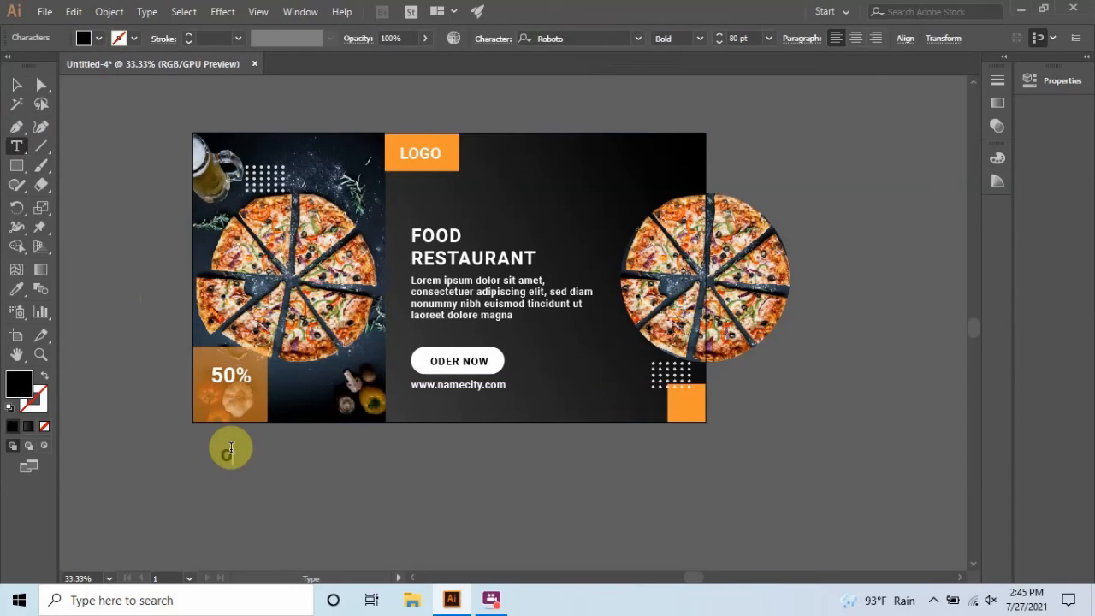
key(BackSpace)
click(16, 84)
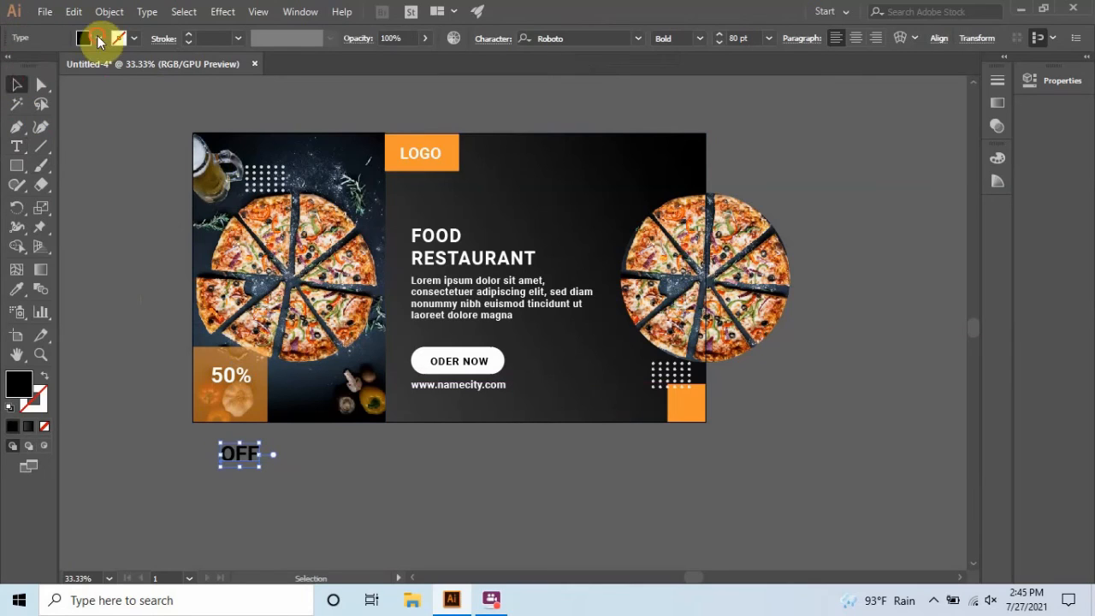
click(98, 41)
click(34, 68)
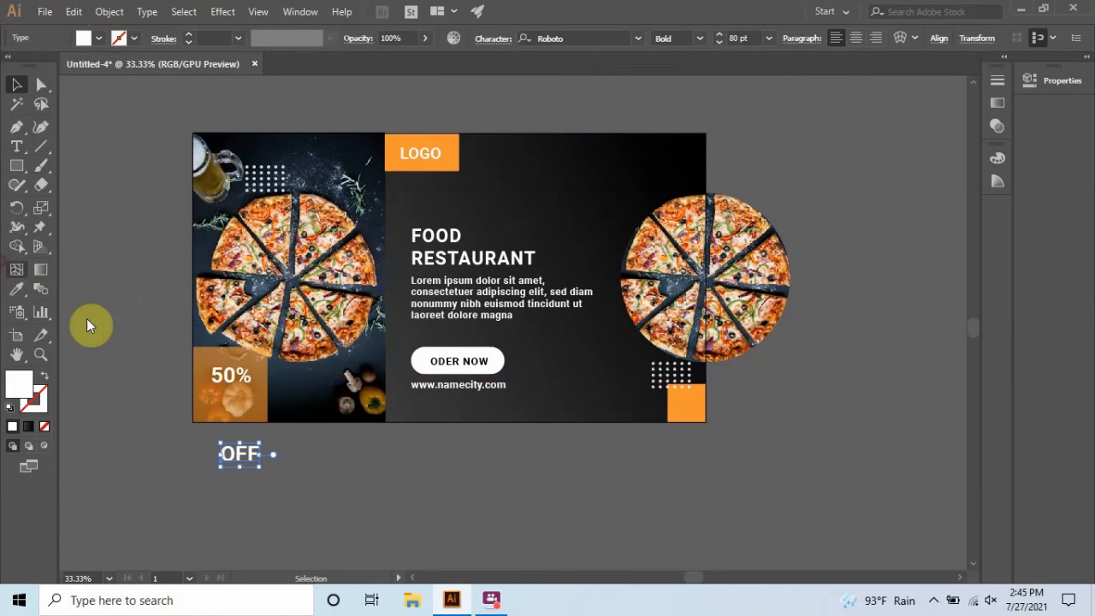
drag(236, 456, 227, 404)
Set the 50% text's font size to 90 pt.
click(231, 374)
click(757, 36)
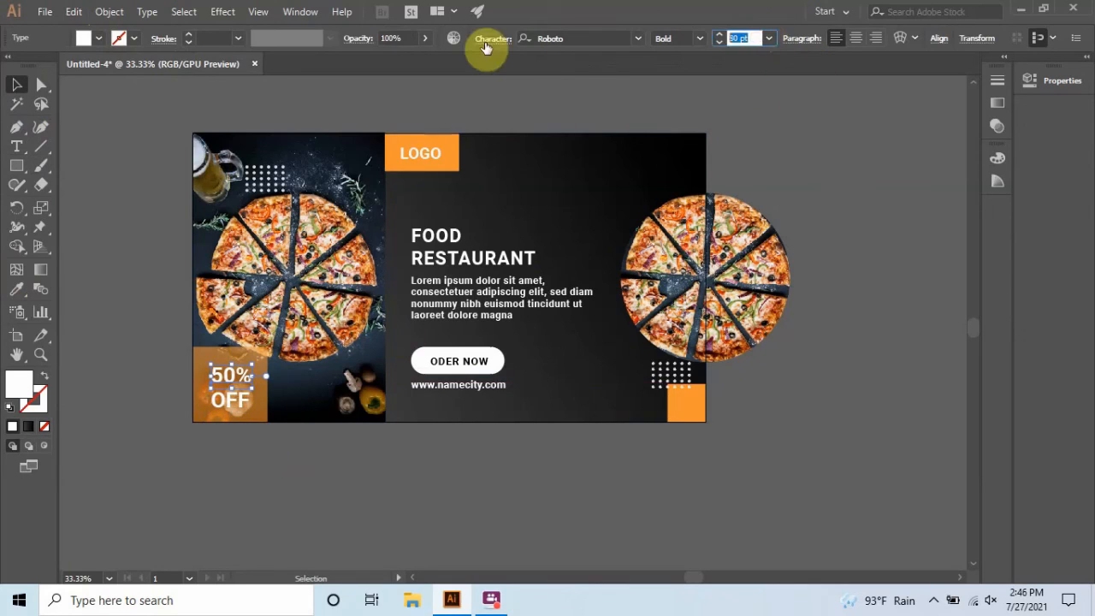
text(90)
key(Return)
click(96, 109)
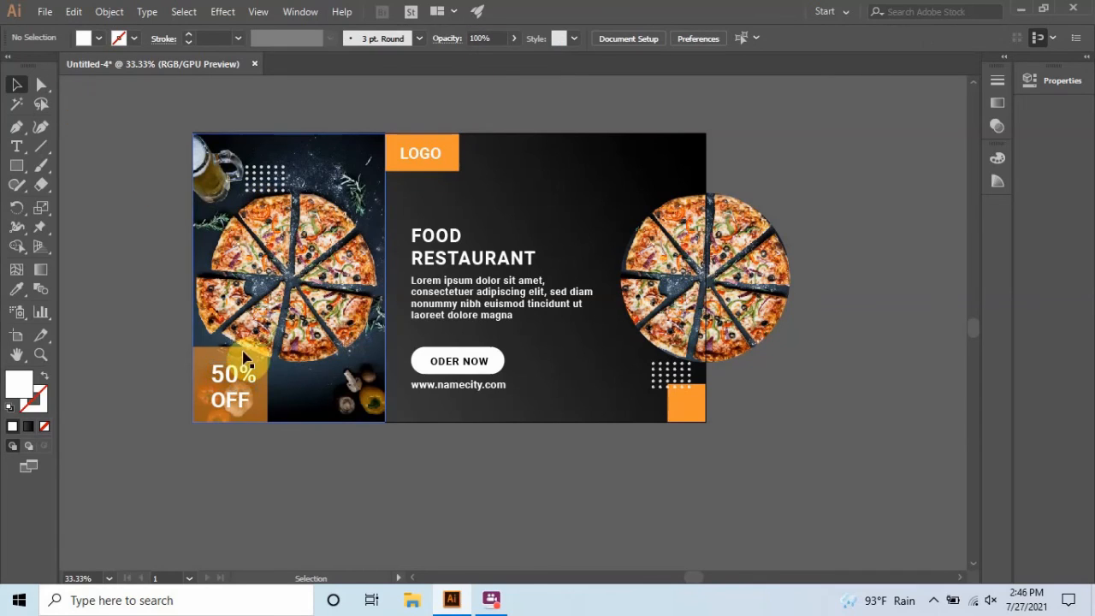
Select the 50% and OFF texts together and shift them slightly left to centre them in the translucent orange square.
click(236, 397)
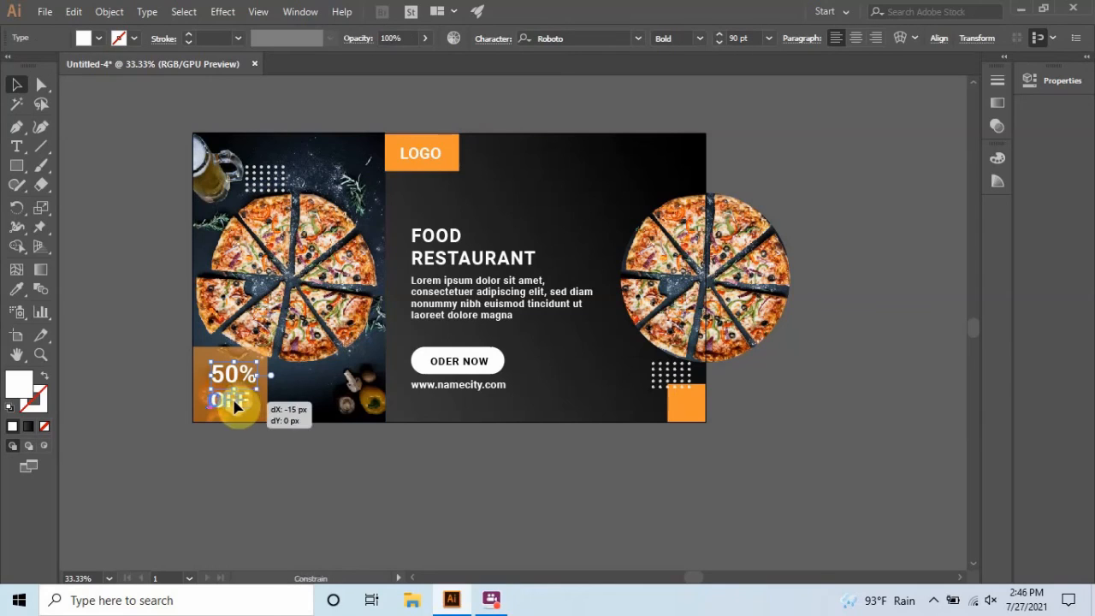
shift+click(232, 400)
shift+click(244, 376)
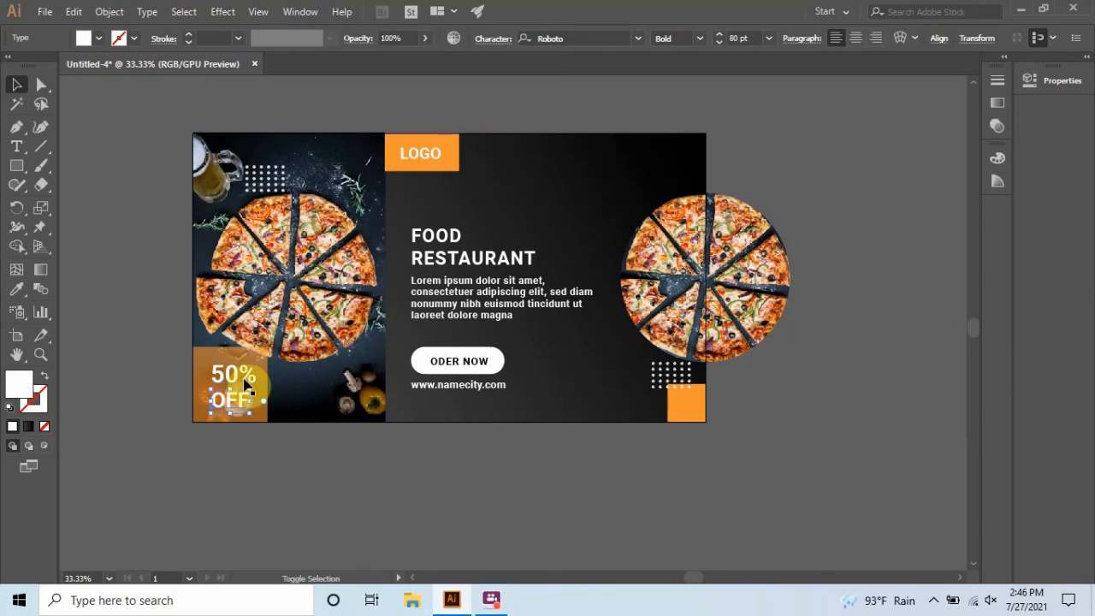
shift+click(241, 377)
drag(237, 379, 232, 379)
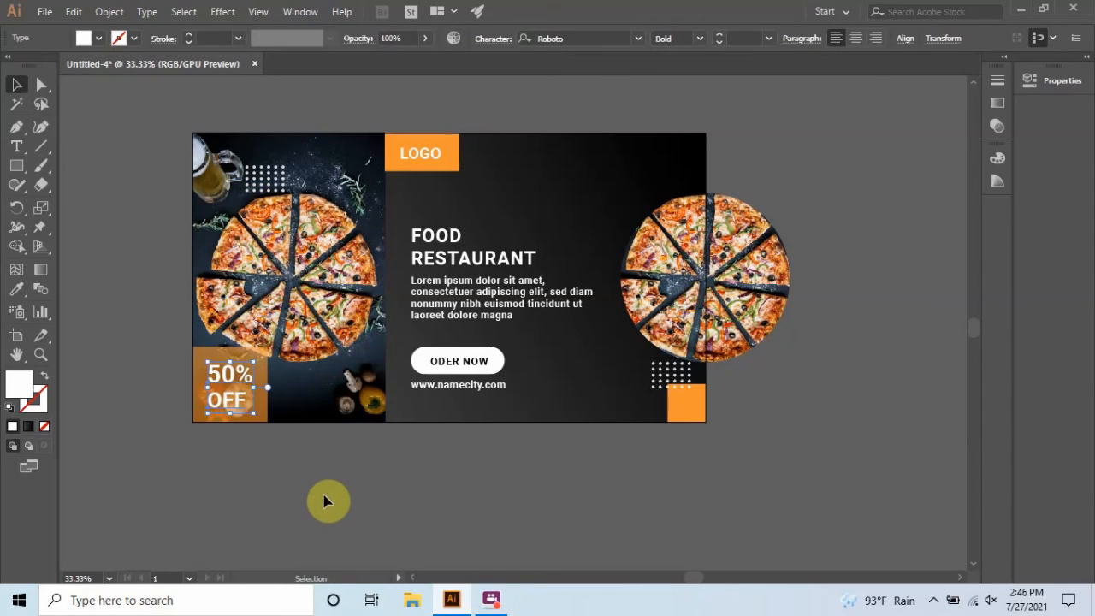
click(544, 397)
scroll(355, 382, up, 1)
scroll(321, 333, down, 1)
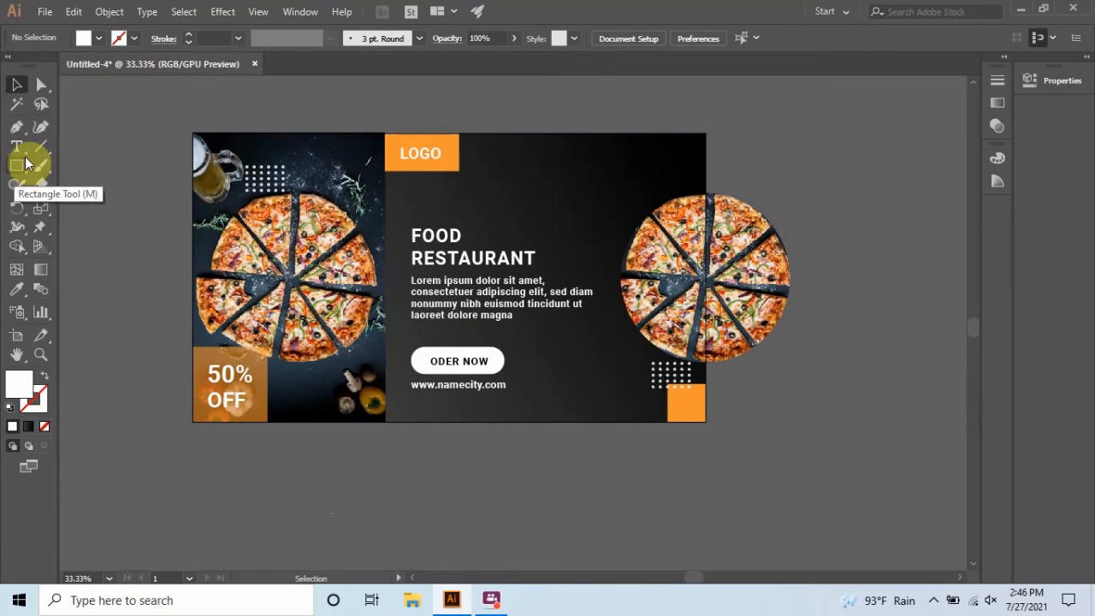
key(ctrl+minus)
key(ctrl+minus)
key(ctrl+plus)
key(ctrl+plus)
key(ctrl+plus)
key(ctrl+minus)
Redraw the black background rectangle's gradient diagonally from the left photo's lower right corner to the artboard's upper right corner.
click(552, 218)
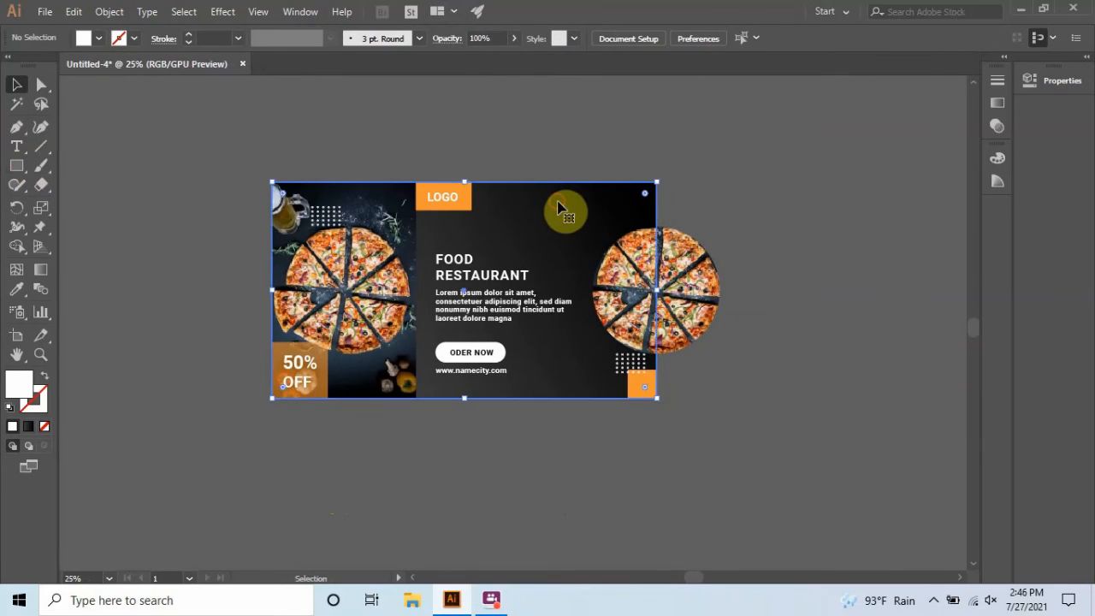
click(40, 268)
drag(415, 394, 650, 184)
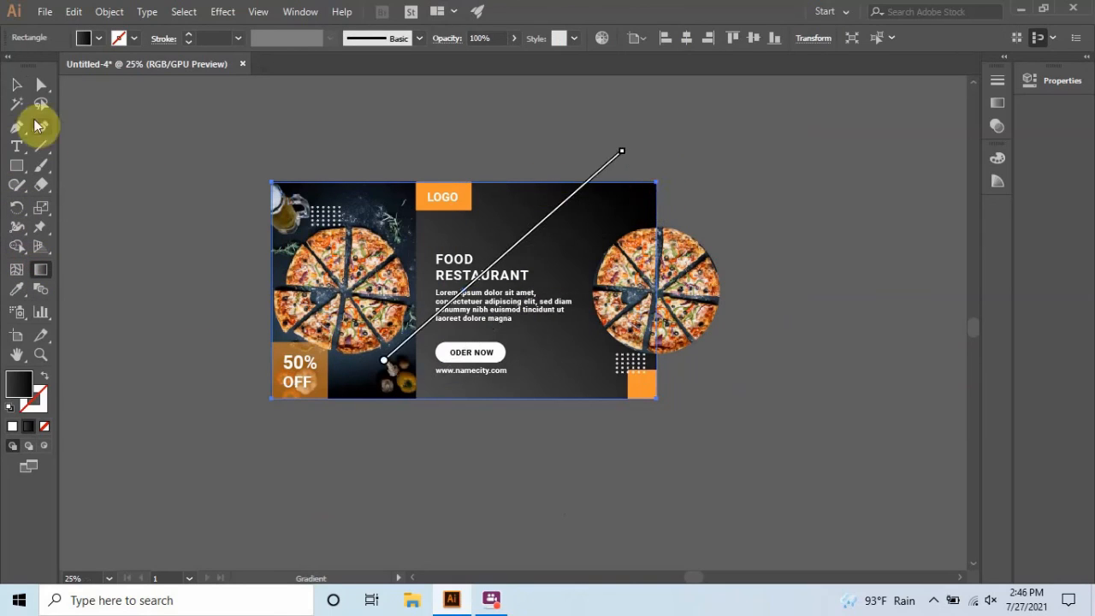
click(16, 84)
click(125, 113)
scroll(161, 255, up, 1)
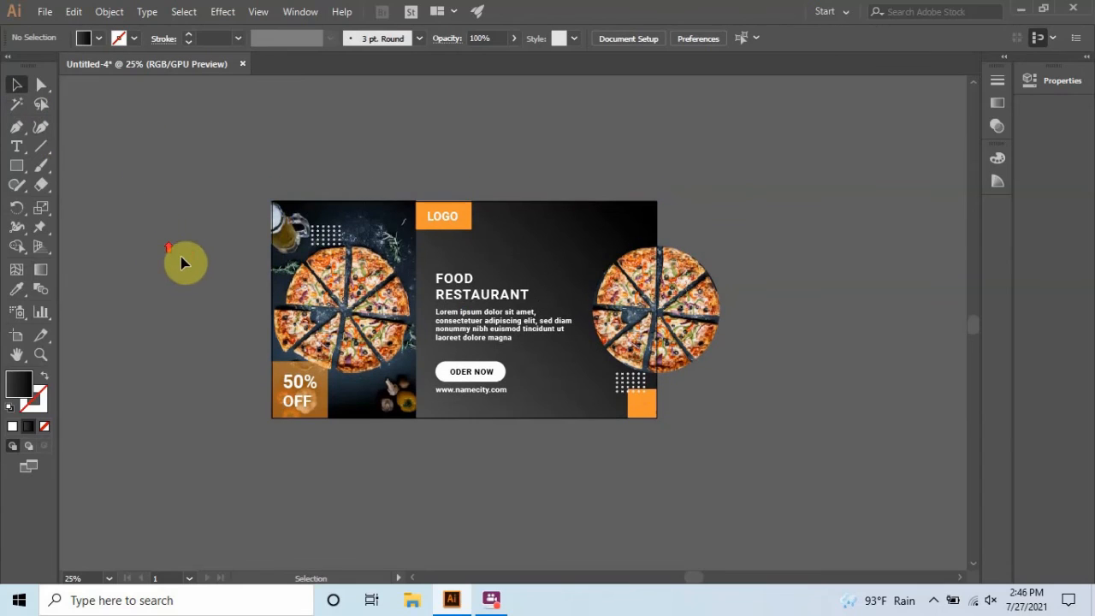
click(550, 246)
click(41, 269)
mouse_move(506, 278)
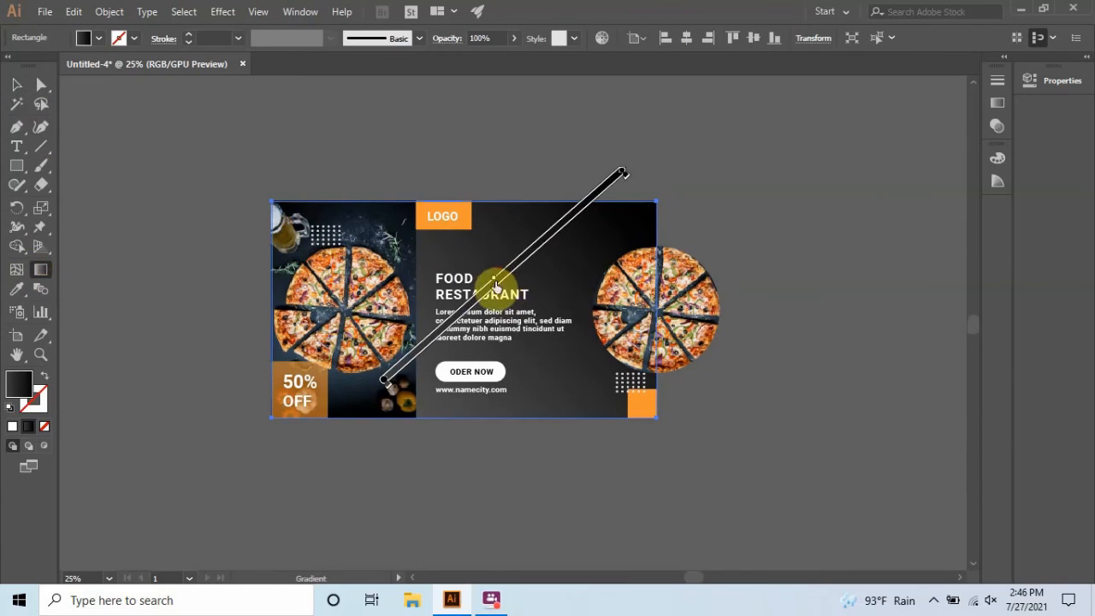
click(16, 84)
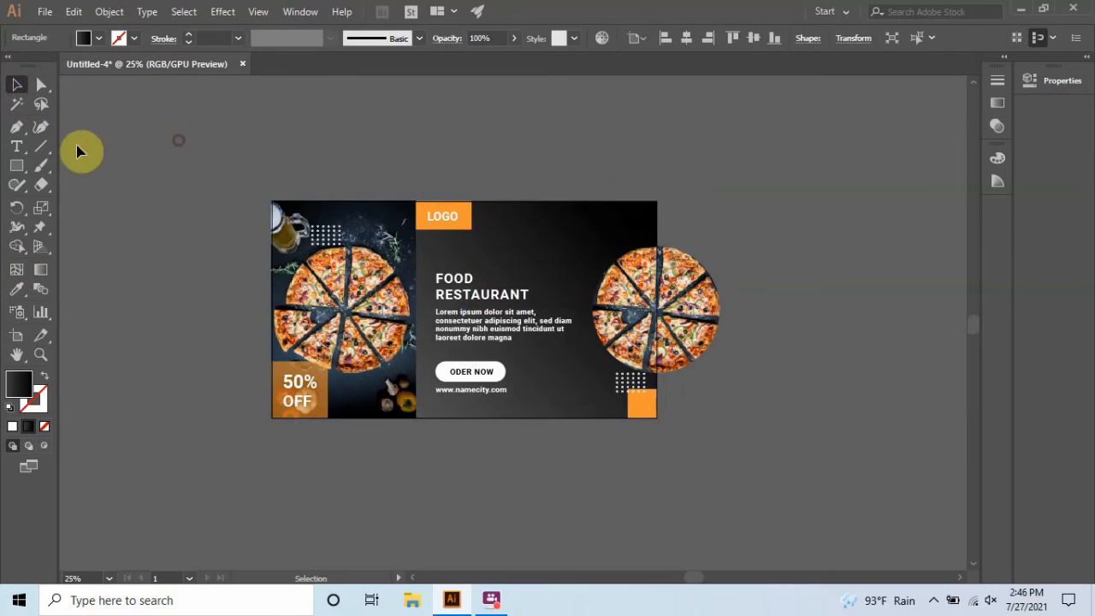
click(178, 147)
Create a 1920 × 1080 px rectangle over the artwork.
click(17, 165)
click(297, 139)
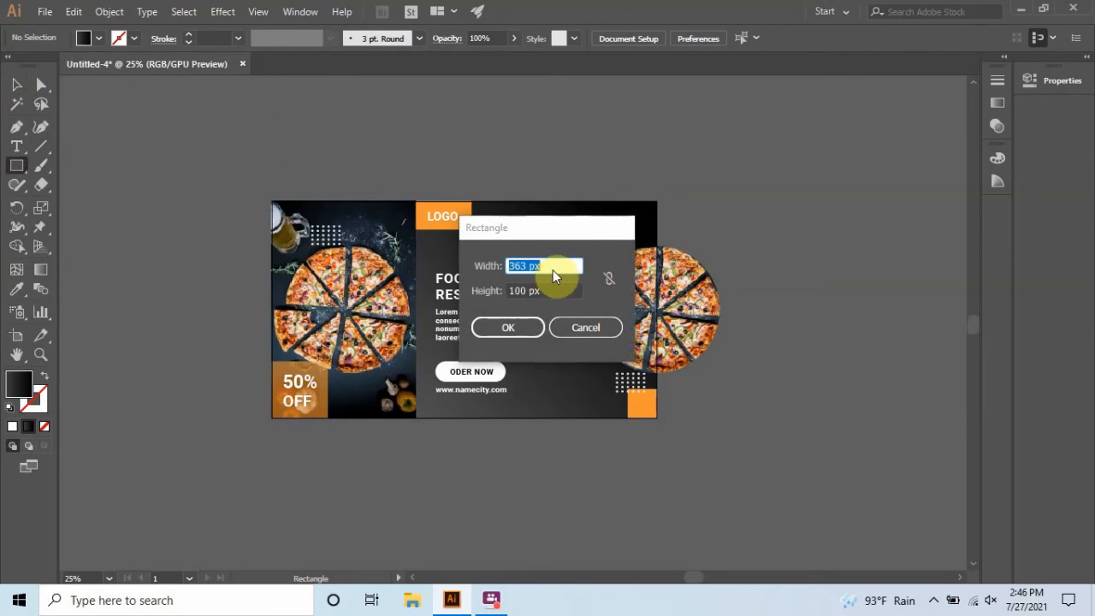
text(1920)
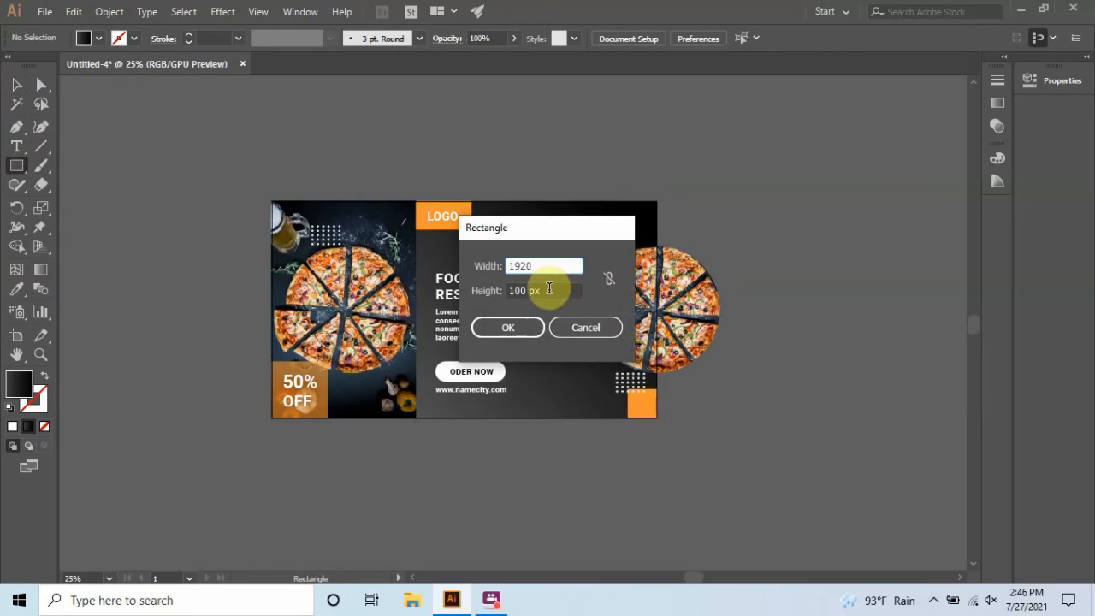
key(Tab)
text(1)
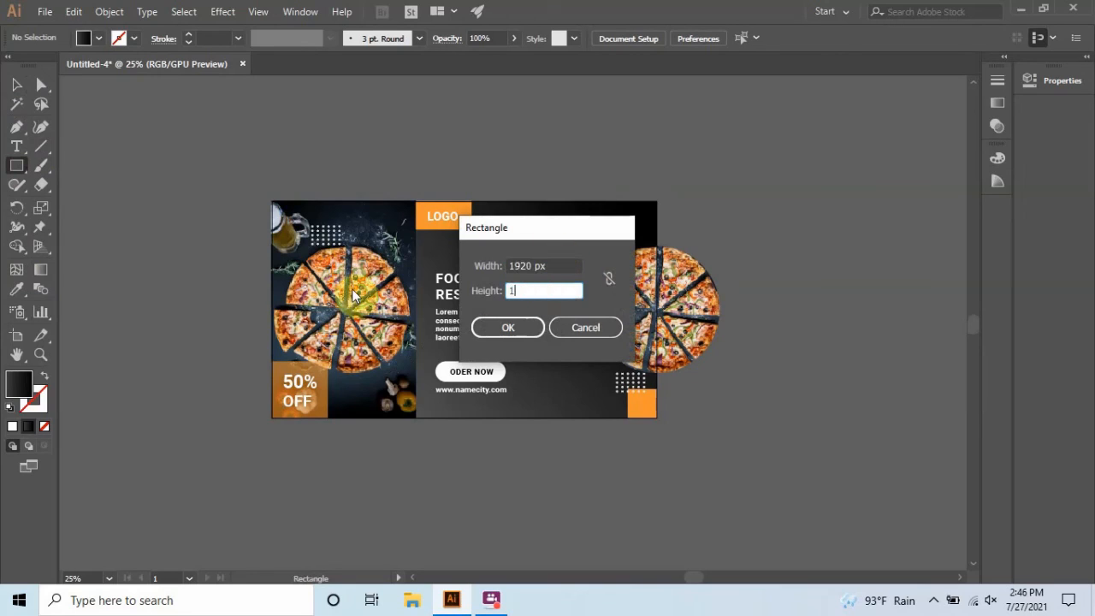
text(080)
key(Return)
Fill the new full-size rectangle with white and centre it vertically and horizontally on the artboard.
click(16, 84)
click(85, 39)
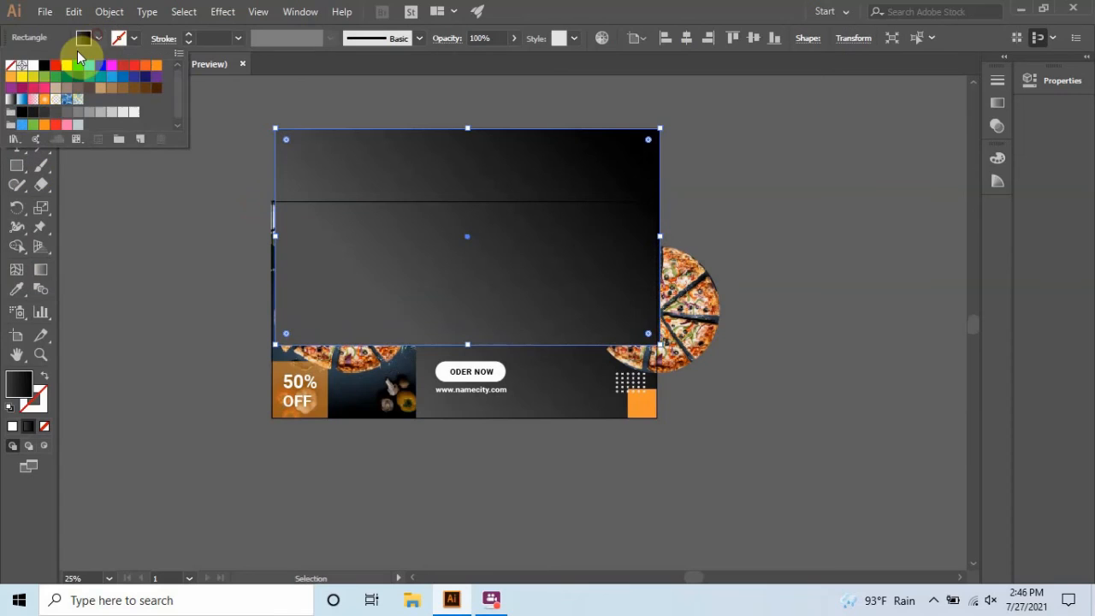
click(34, 66)
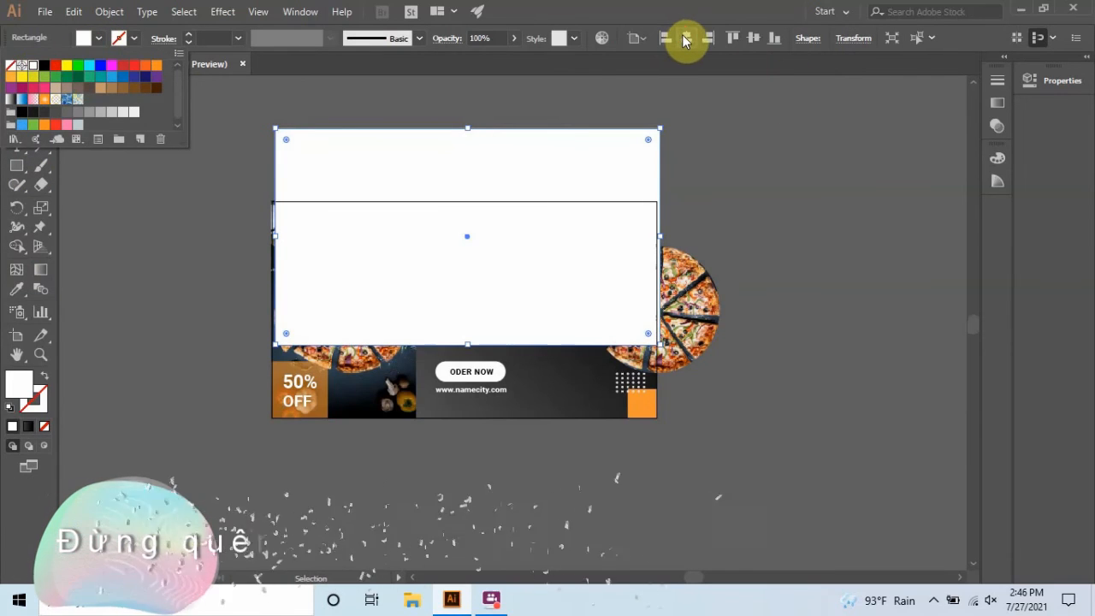
click(749, 38)
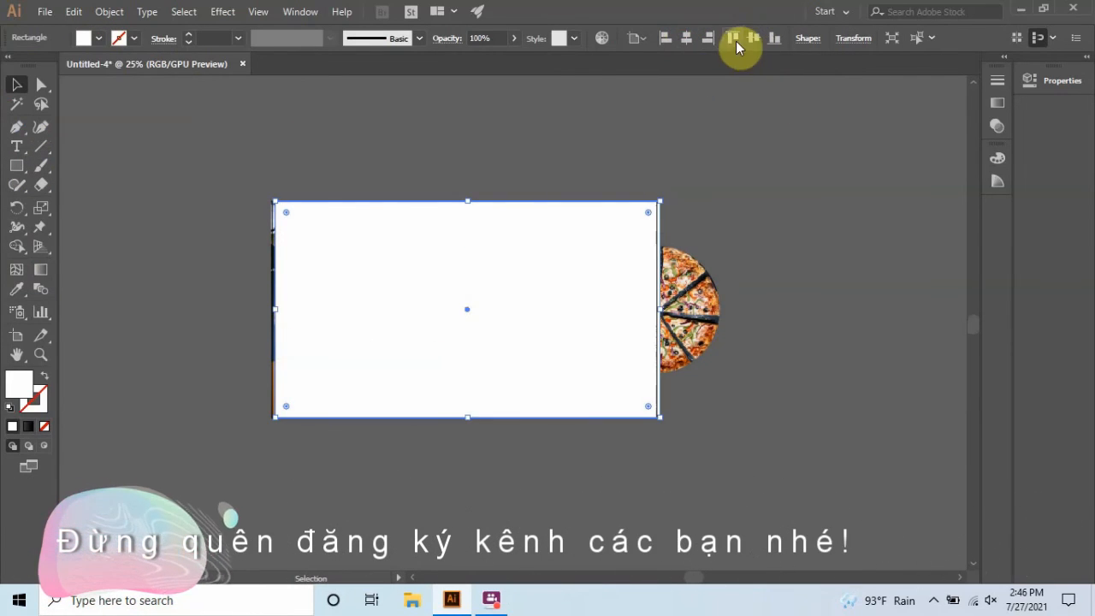
click(686, 37)
click(242, 197)
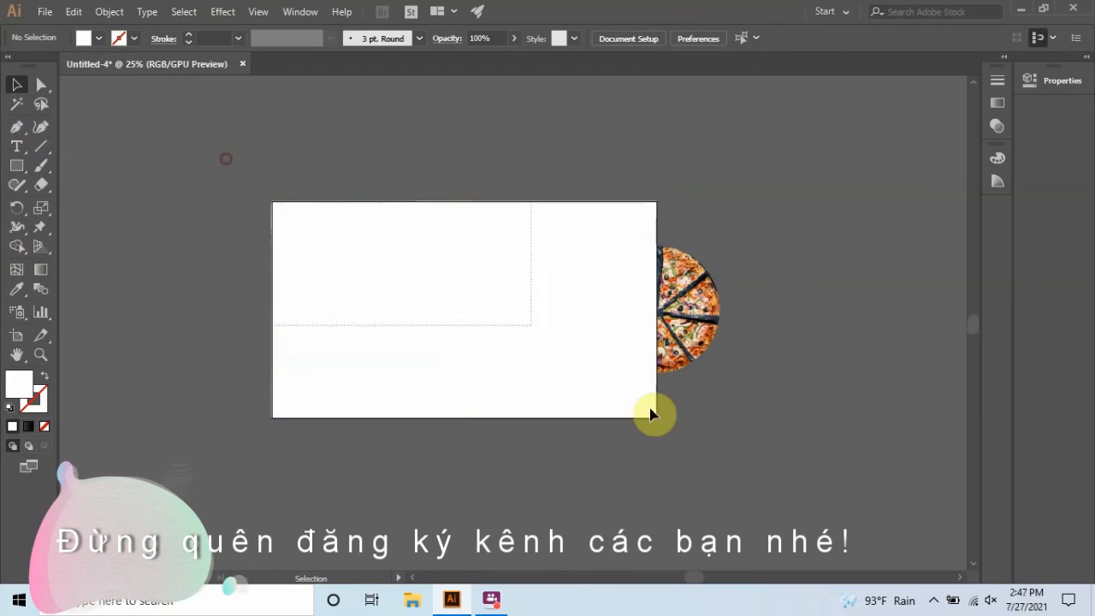
Select all the artwork and make a clipping mask with the white rectangle to crop everything outside the artboard.
key(ctrl+a)
right_click(550, 252)
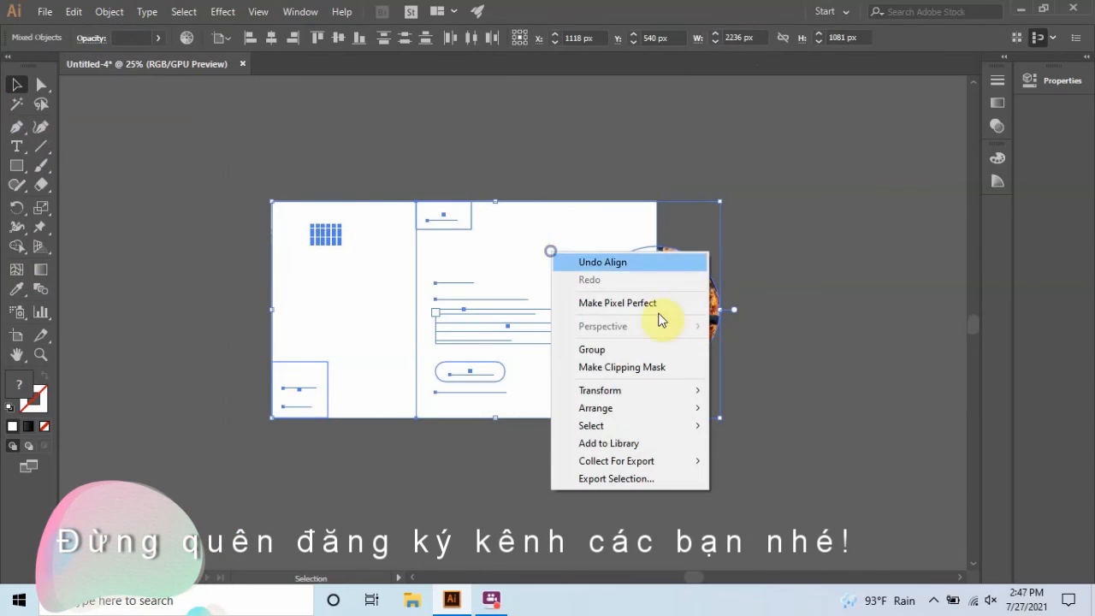
click(657, 367)
click(448, 481)
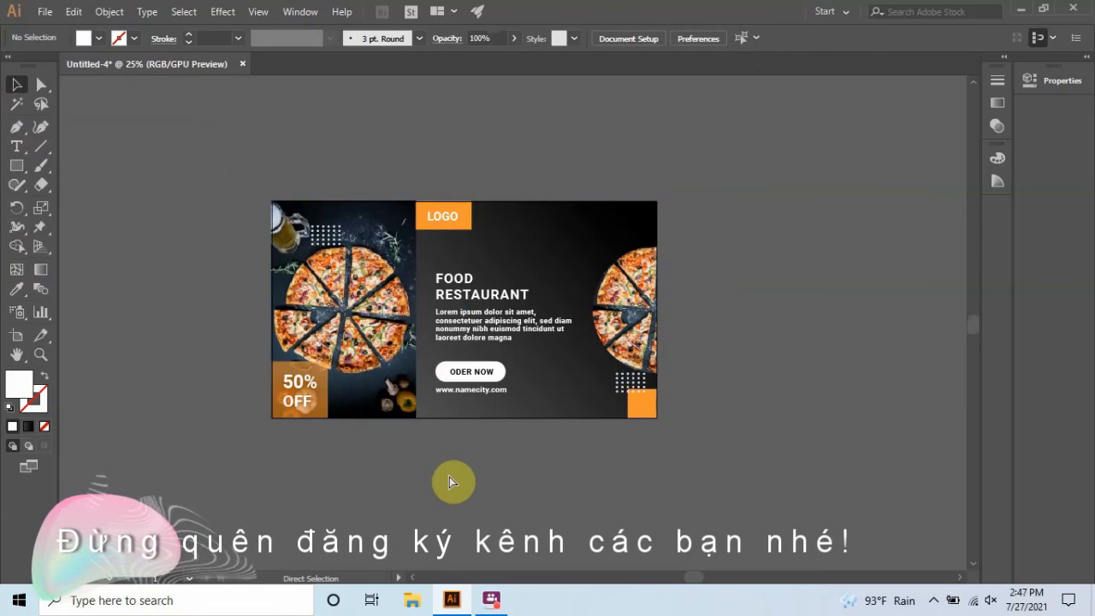